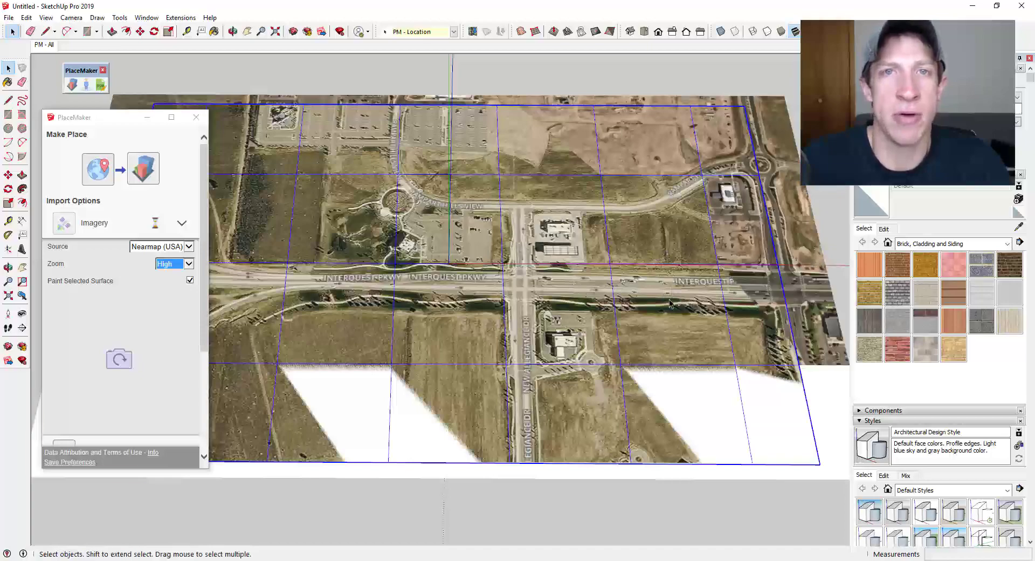
Draw a rectangle on the aerial imagery enclosing the Starbucks building, its parking lot and the adjacent road
scroll(494, 263, up, 8)
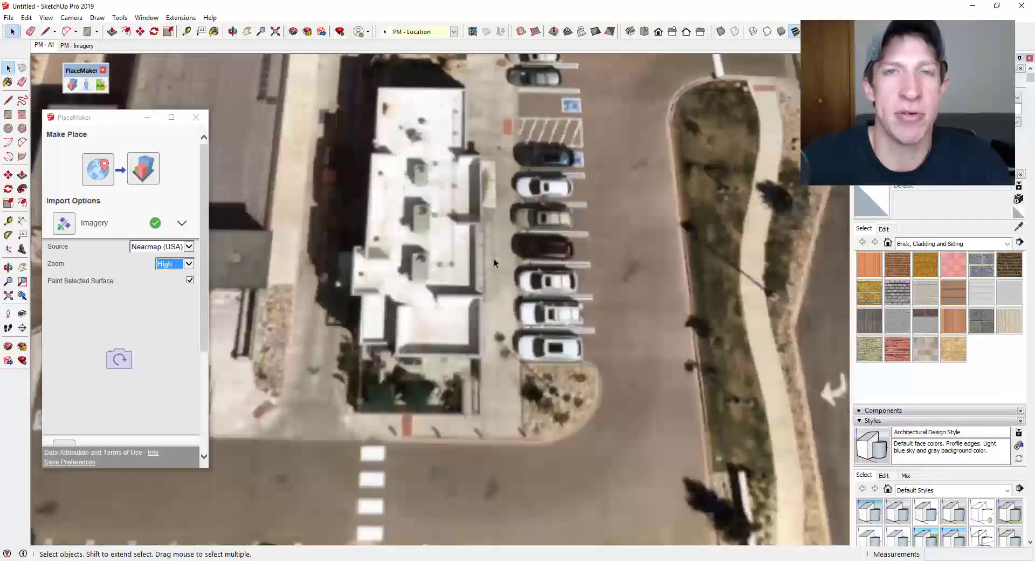
scroll(494, 258, down, 5)
middle_drag(491, 265, 424, 333)
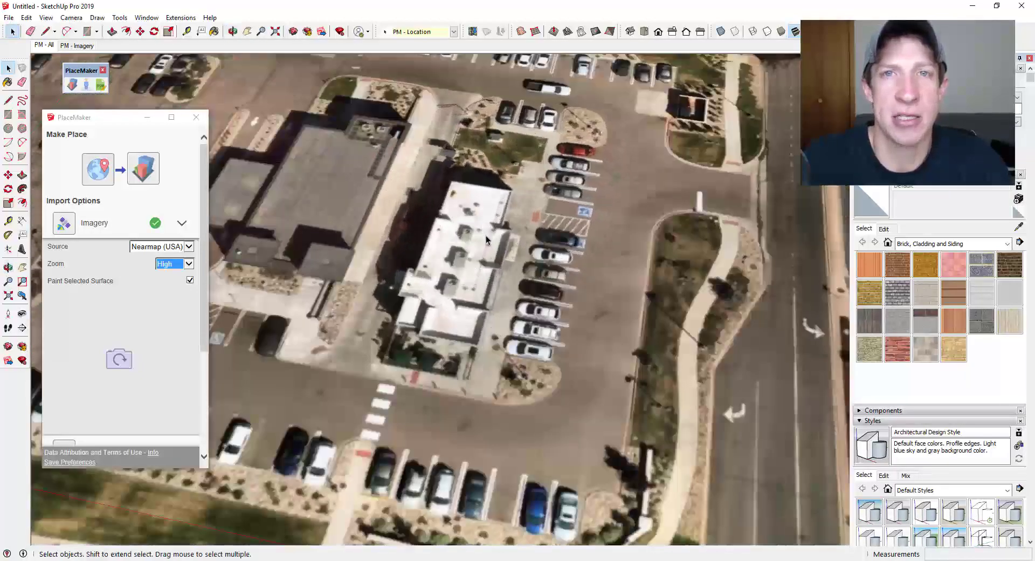
scroll(423, 333, up, 4)
key(r)
middle_drag(362, 356, 398, 372)
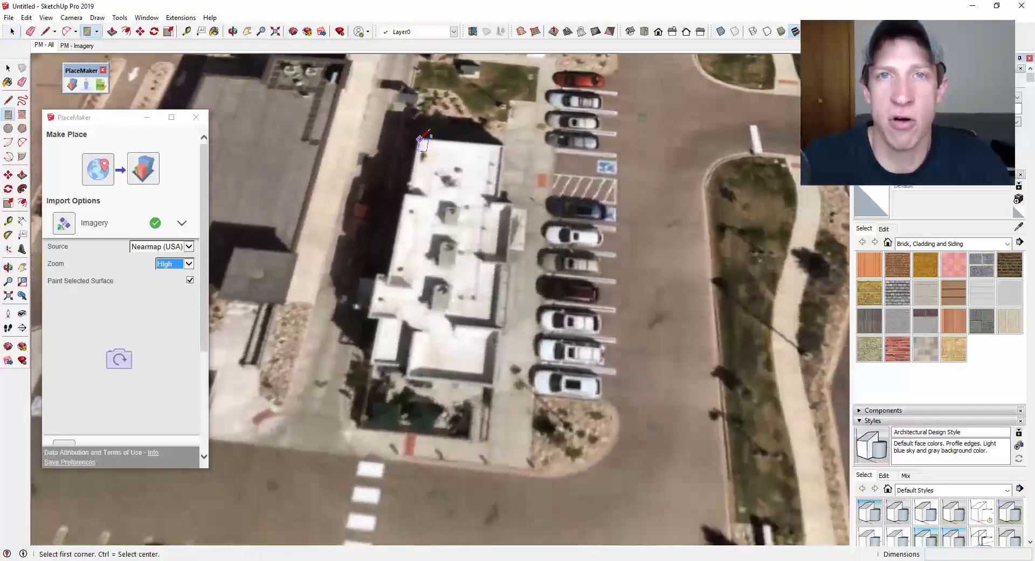
scroll(504, 196, down, 8)
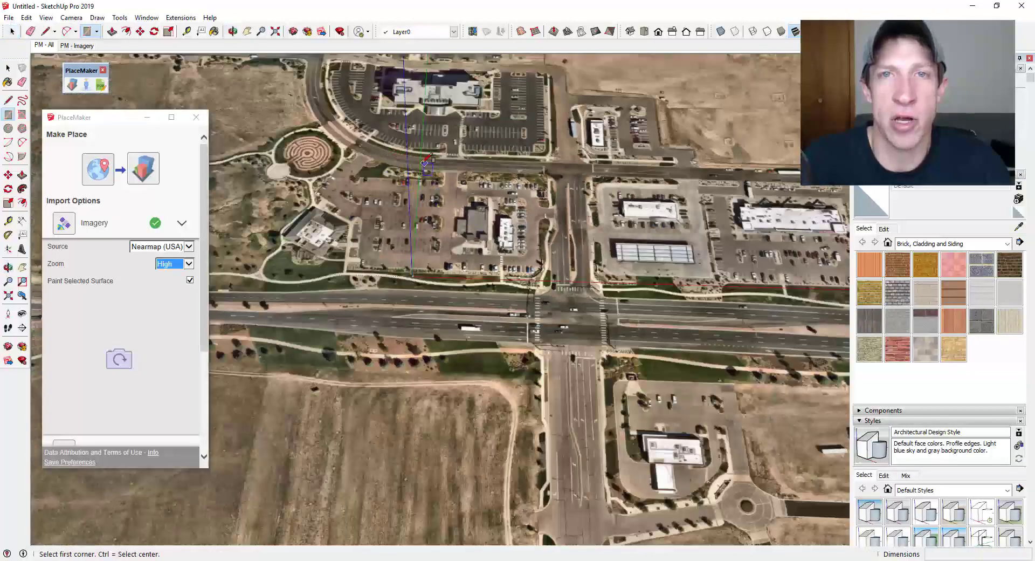
click(420, 163)
click(606, 319)
Download Nearmap (USA) imagery at Max zoom onto the selected rectangle
key(space)
double_click(536, 234)
scroll(536, 234, up, 3)
click(63, 222)
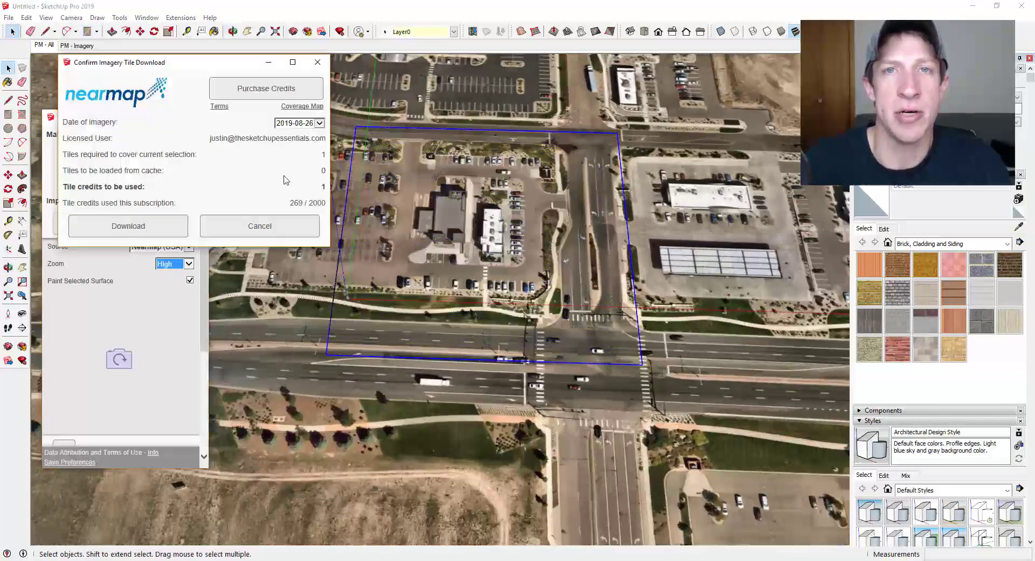
click(254, 225)
click(167, 263)
click(64, 229)
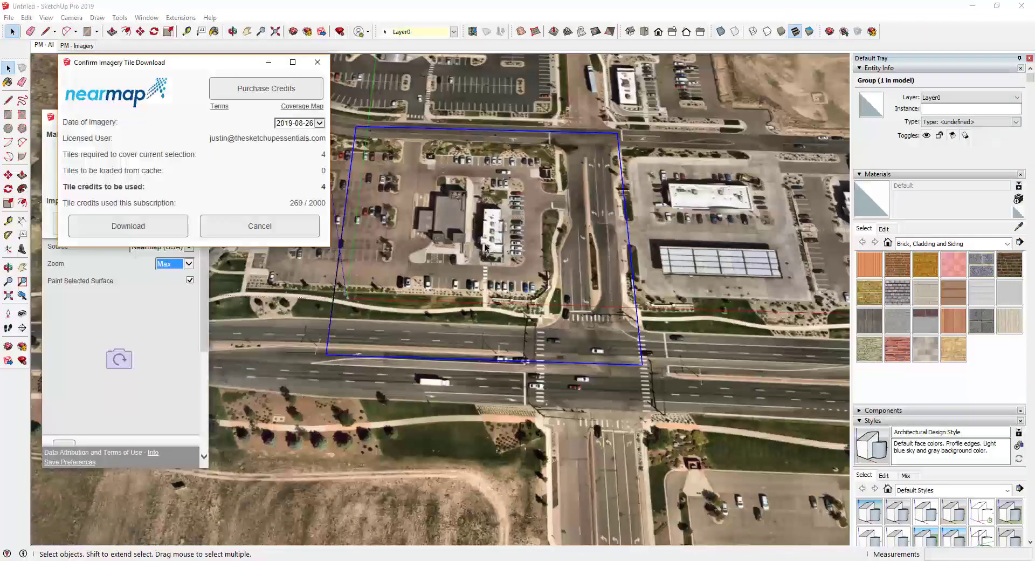
click(122, 226)
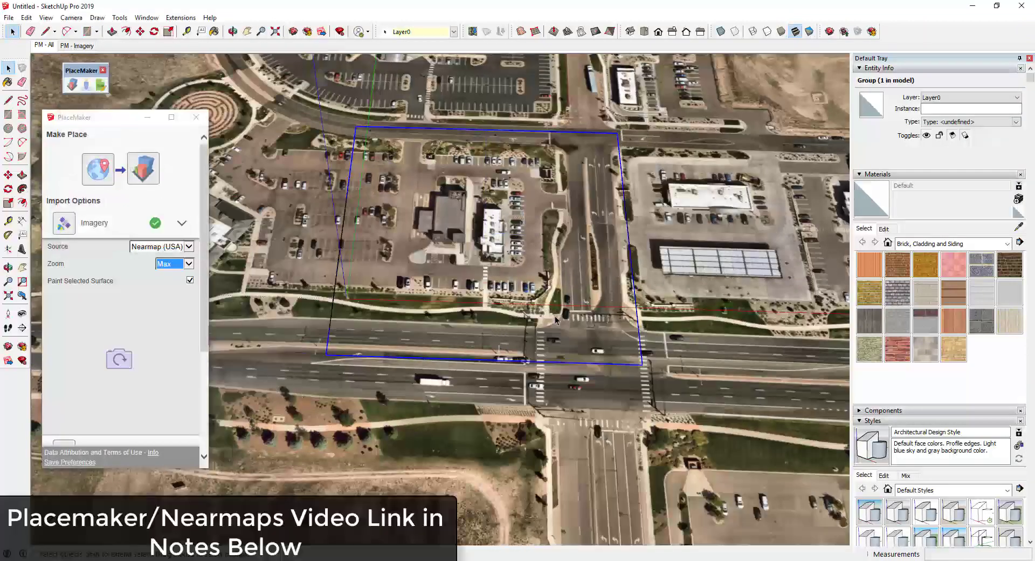
Examine the detail of the newly downloaded imagery around the building against the surrounding lower-resolution imagery
scroll(501, 227, up, 7)
scroll(494, 275, down, 7)
click(691, 262)
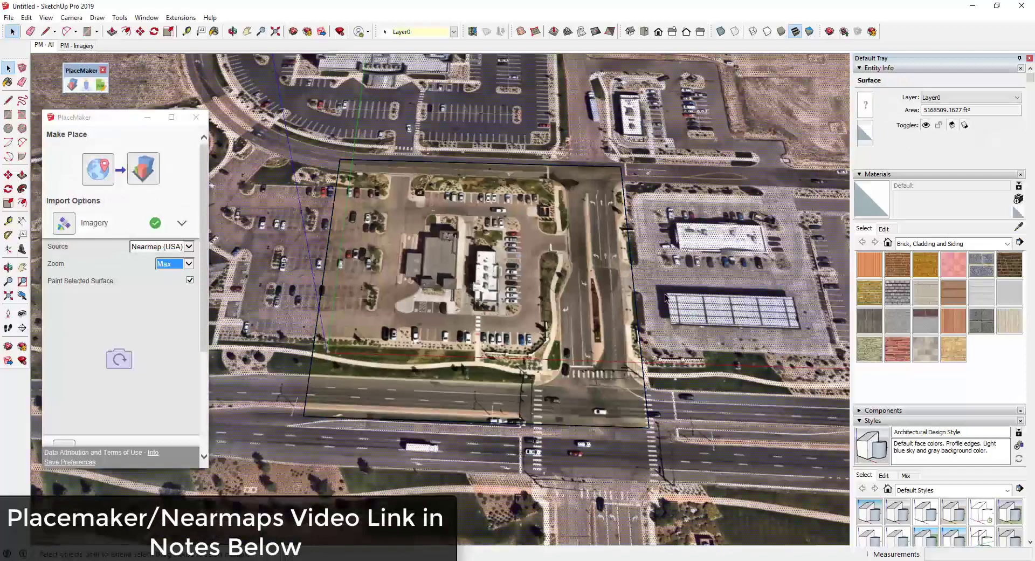
click(604, 262)
scroll(478, 285, up, 8)
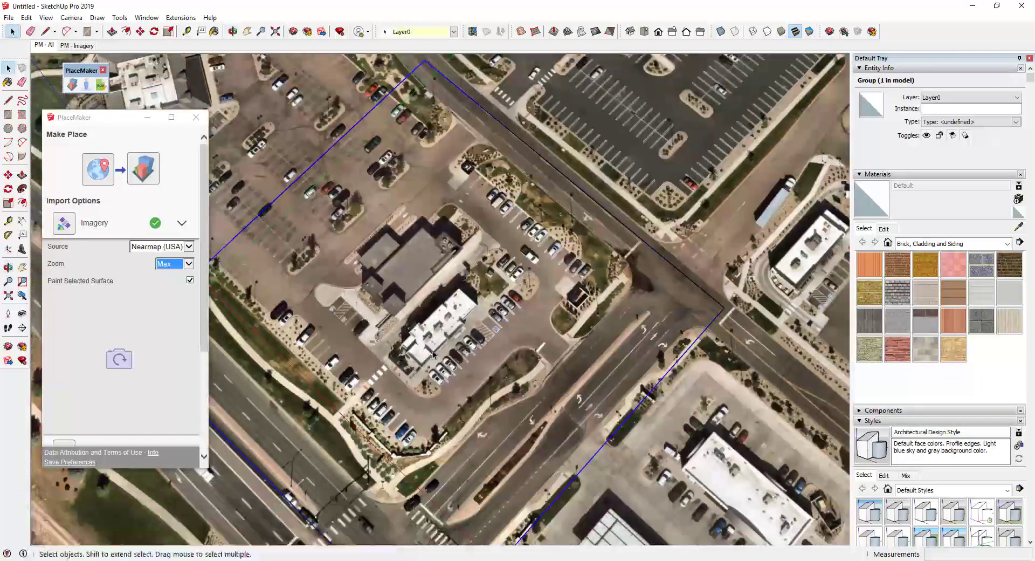
scroll(624, 323, up, 5)
scroll(624, 323, down, 5)
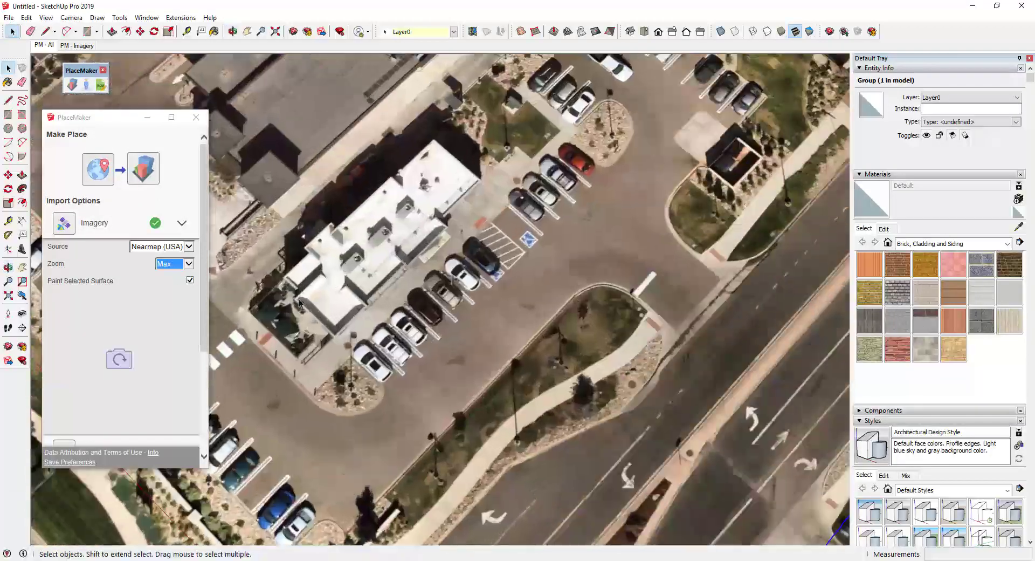
scroll(296, 331, up, 3)
scroll(296, 331, up, 5)
Close the PlaceMaker dialog and its toolbar
click(196, 117)
click(103, 70)
Trace the small side section and the larger square roof section at the building's patio end
scroll(431, 367, down, 4)
middle_drag(410, 367, 520, 353)
scroll(519, 353, down, 5)
scroll(453, 372, up, 6)
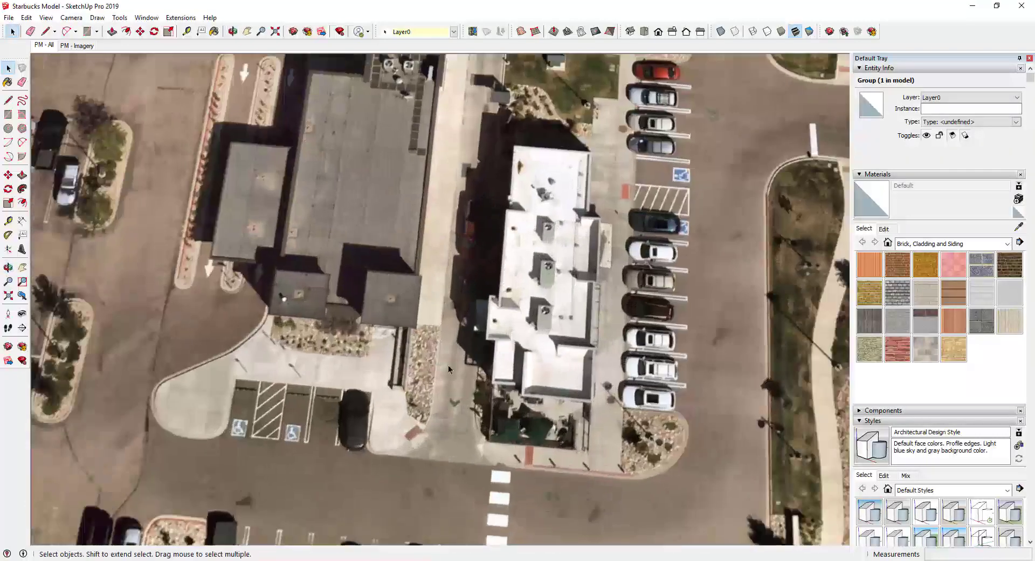
key(r)
click(529, 296)
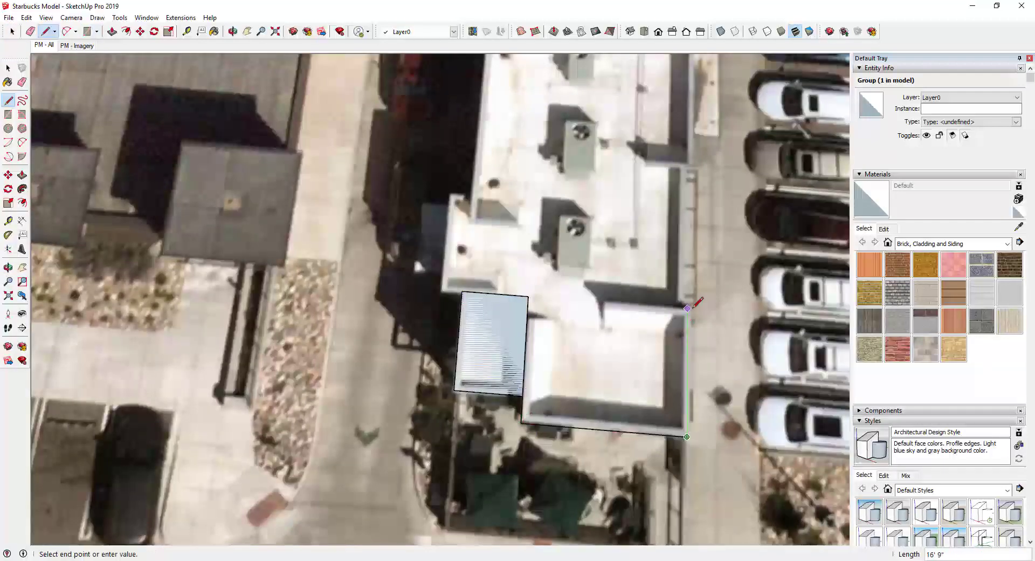
key(space)
scroll(555, 297, down, 2)
scroll(504, 277, up, 3)
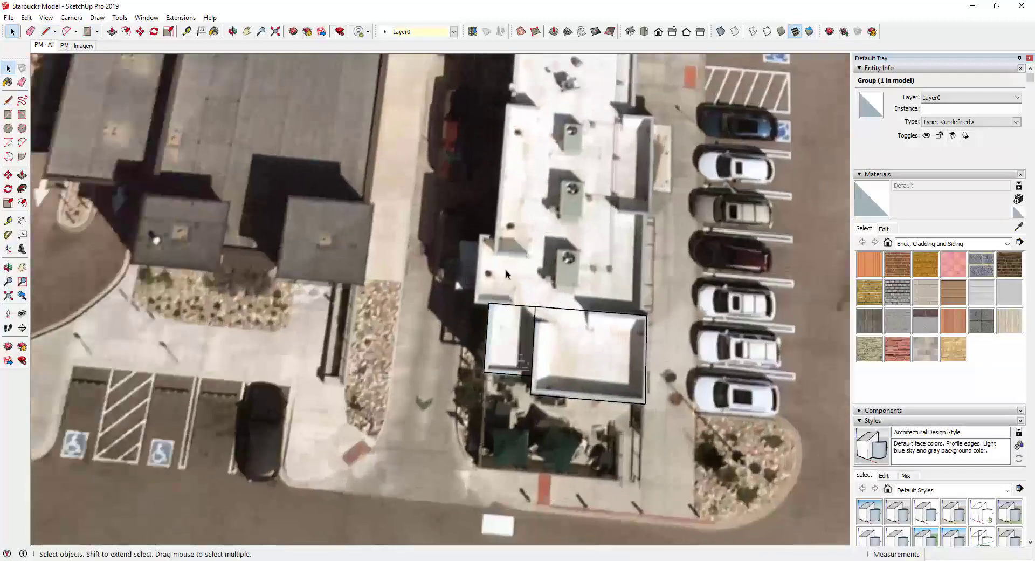
Outline the narrow projection on the drive-through side of the building with the Line tool
key(l)
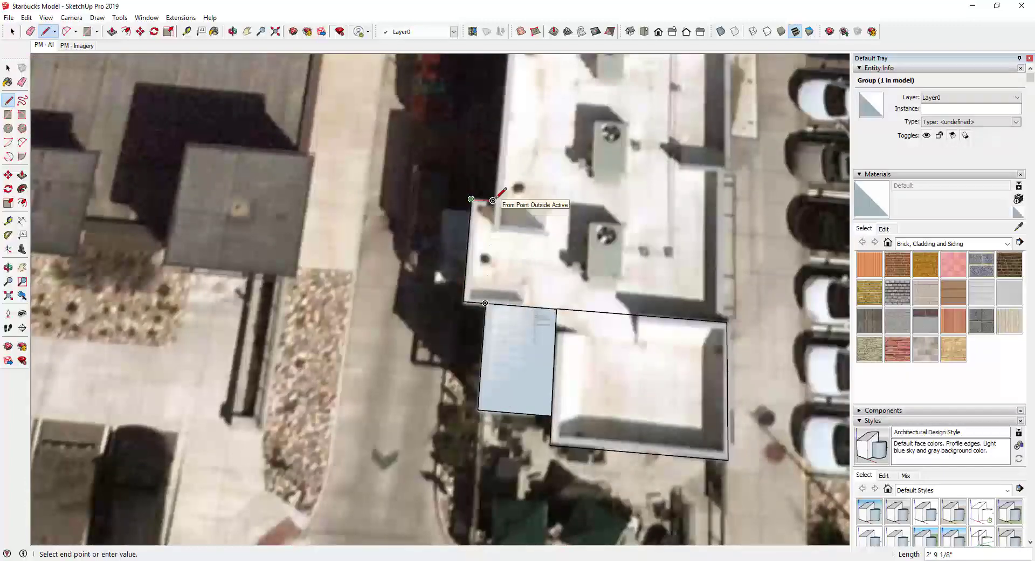
scroll(485, 304, down, 3)
scroll(496, 141, up, 2)
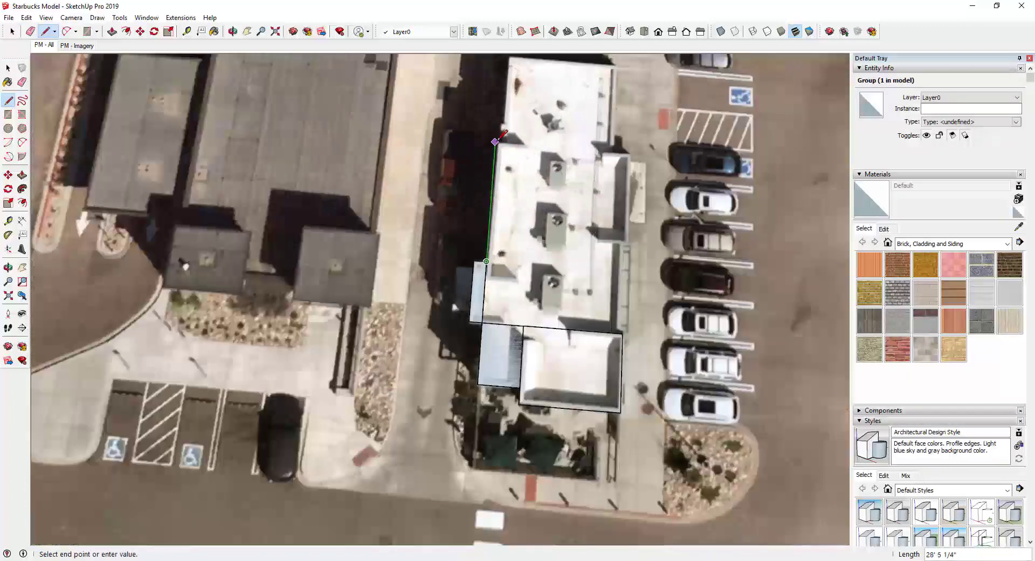
Trace the main roof outline along its stepped parking-side edge and divide the roof at the step
click(631, 153)
scroll(629, 242, up, 6)
click(631, 245)
click(613, 244)
scroll(615, 244, down, 3)
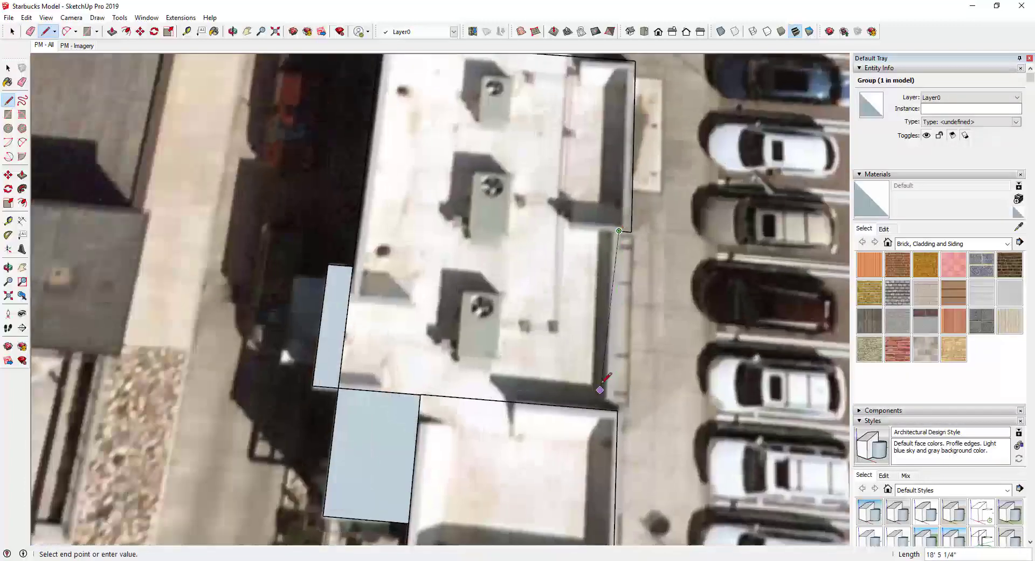
click(620, 403)
scroll(612, 262, down, 1)
click(399, 216)
scroll(410, 211, down, 4)
scroll(460, 142, up, 3)
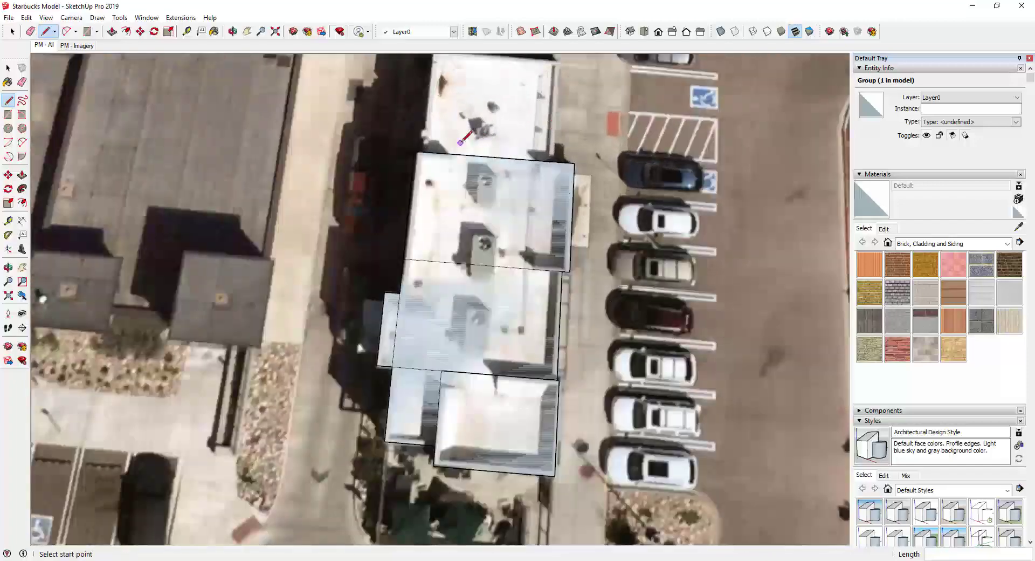
Outline the remaining roof section at the building end opposite the patio
click(552, 161)
scroll(550, 159, down, 2)
scroll(474, 92, up, 7)
click(477, 99)
scroll(481, 132, down, 7)
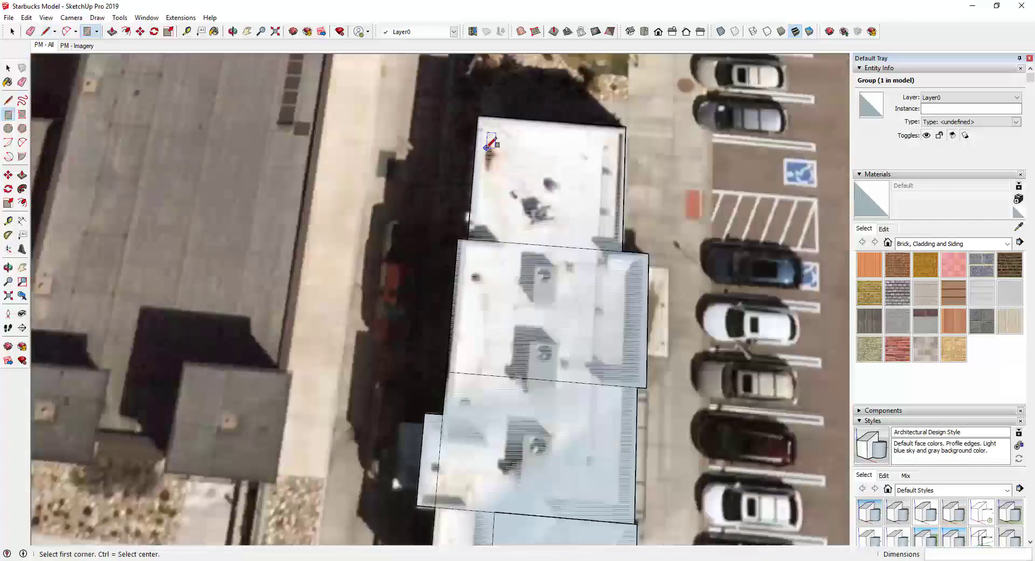
scroll(542, 381, up, 1)
scroll(555, 387, down, 5)
middle_drag(555, 387, 459, 275)
scroll(488, 272, up, 5)
key(space)
key(p)
click(490, 273)
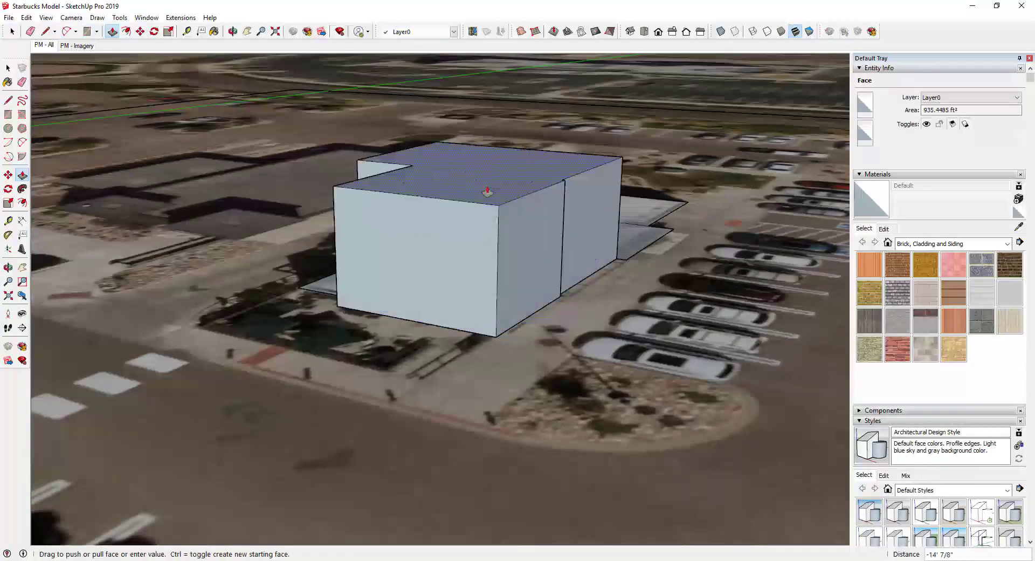
key(Escape)
Redraw the patio-end roof section as a rectangle about 21' 4" by 16' 7" and adjust its protruding corner edge
middle_drag(485, 193, 487, 252)
scroll(486, 252, up, 5)
key(e)
click(381, 271)
scroll(380, 271, down, 4)
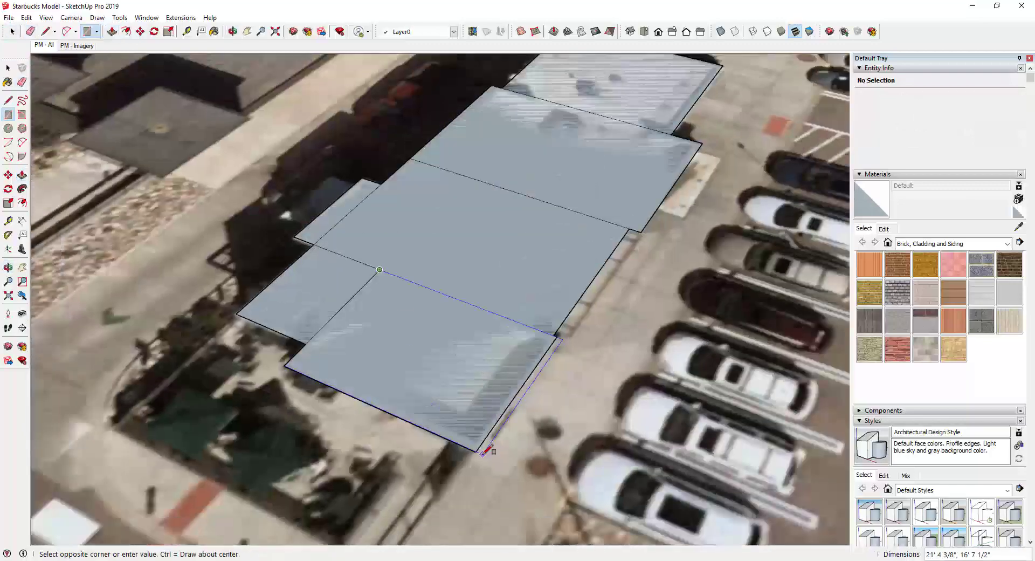
click(482, 450)
scroll(559, 338, up, 9)
key(space)
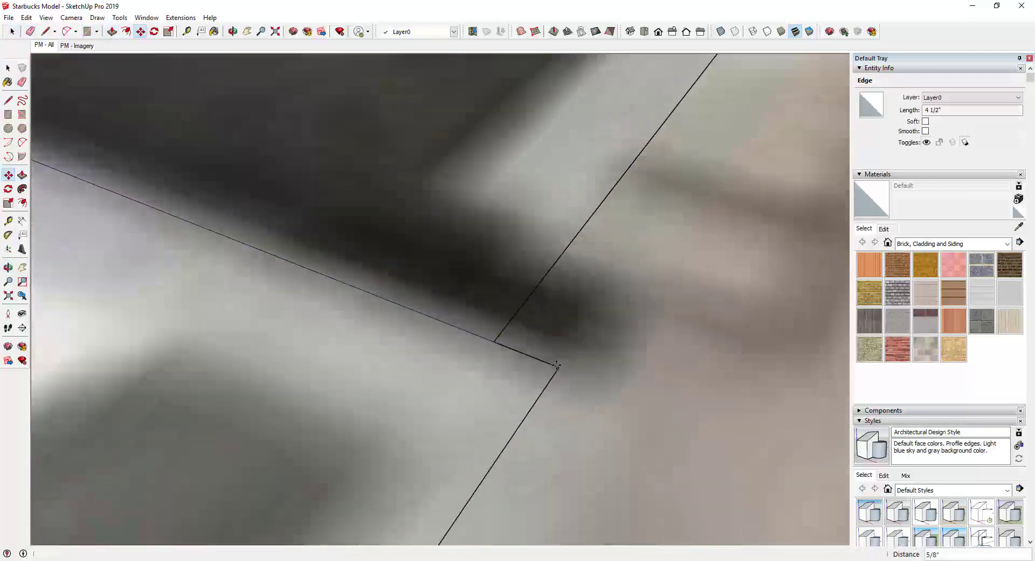
Reverse the footprint faces and extrude the patio-end section upward into a box with Push/Pull
scroll(573, 298, down, 10)
middle_drag(485, 335, 439, 291)
key(space)
key(p)
click(439, 292)
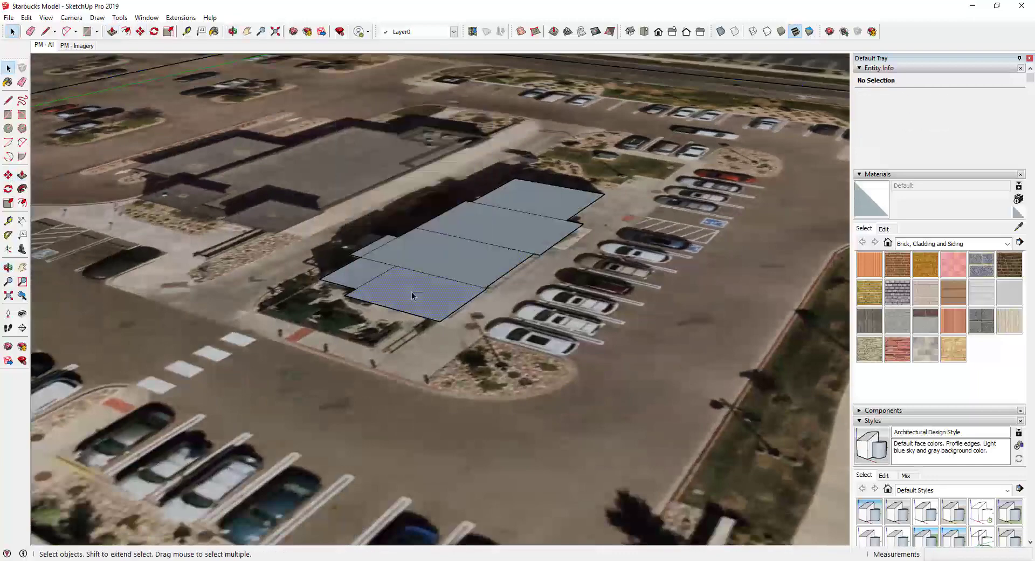
right_click(411, 294)
click(475, 101)
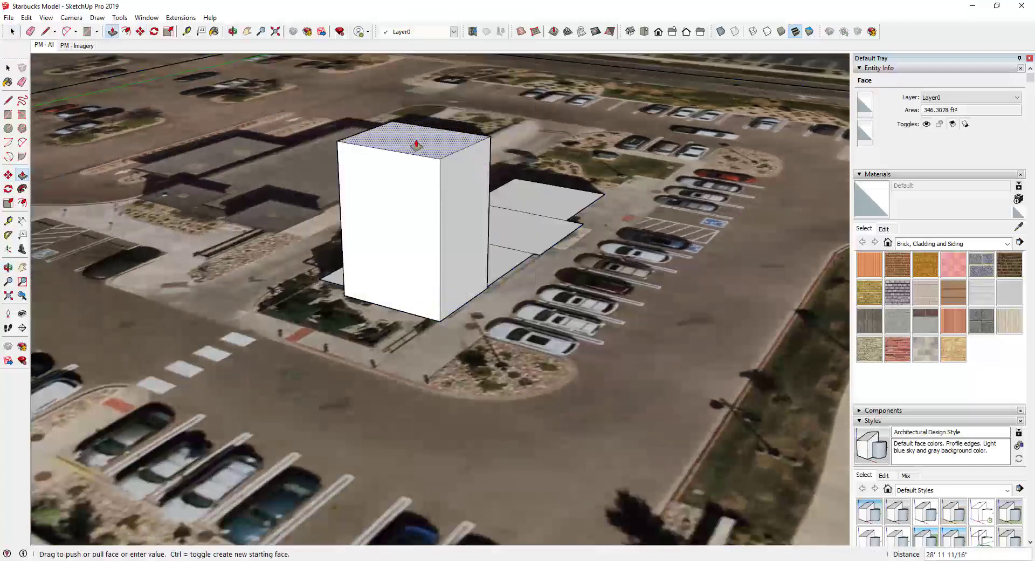
key(Return)
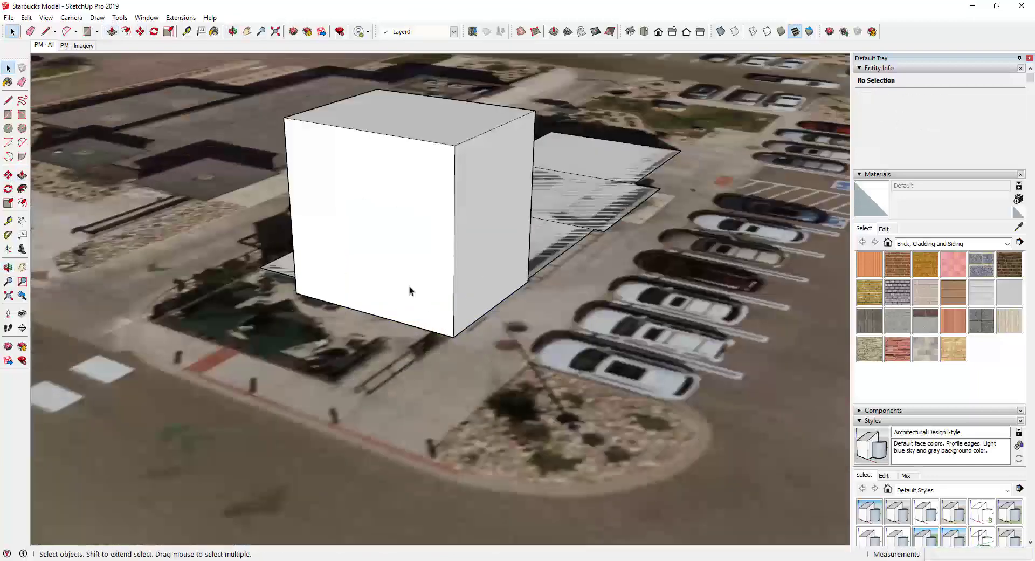
Try to import the East Large photo and place it over the box's parking-side wall
scroll(409, 291, down, 2)
middle_drag(410, 291, 378, 273)
click(9, 18)
click(25, 184)
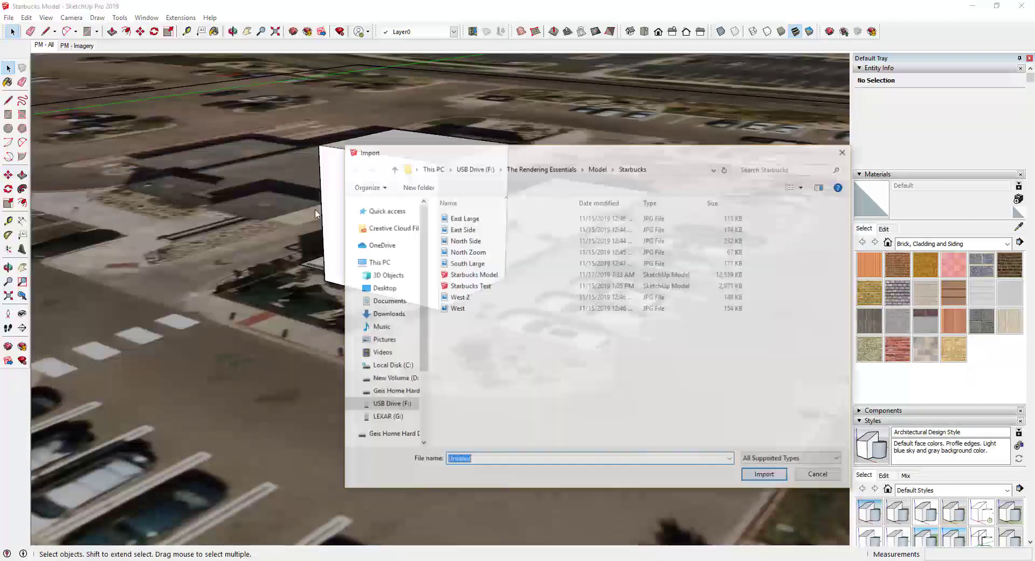
right_click(492, 351)
mouse_move(513, 357)
click(626, 366)
double_click(465, 234)
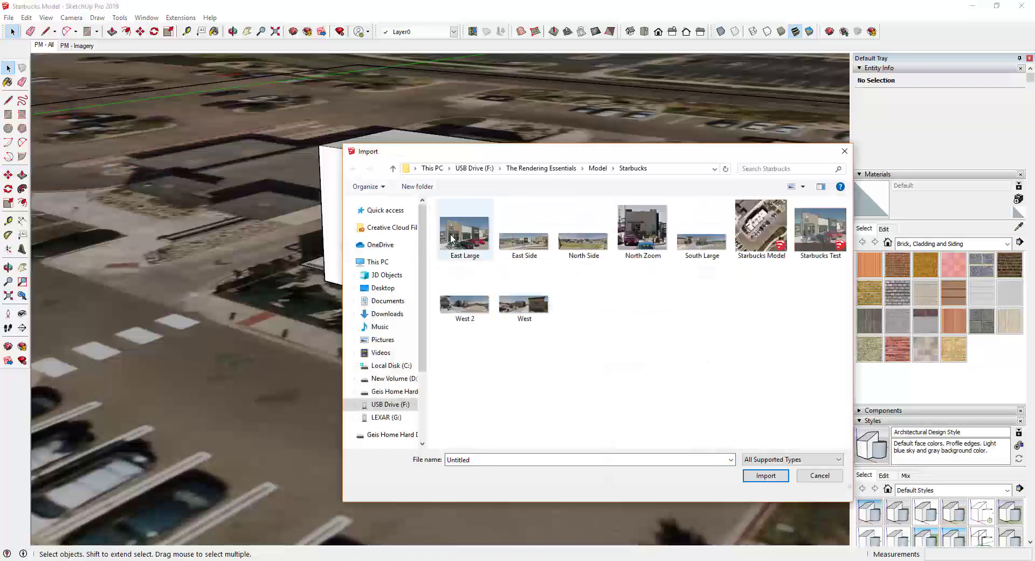
click(439, 310)
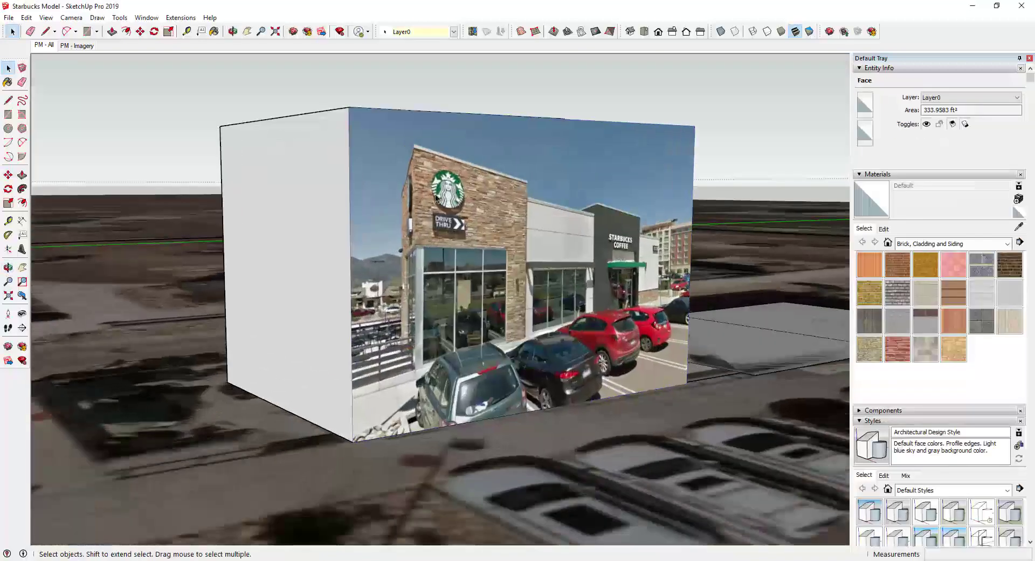
click(688, 189)
Import the East Large photo as a texture and paint it on the box's parking-side face
click(9, 18)
click(26, 173)
right_click(476, 354)
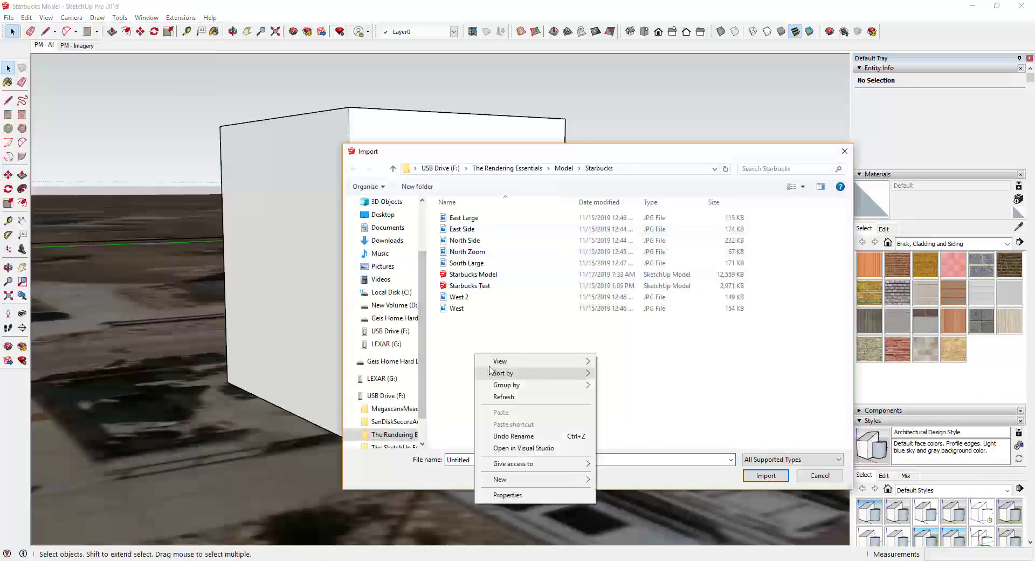
mouse_move(516, 364)
click(628, 373)
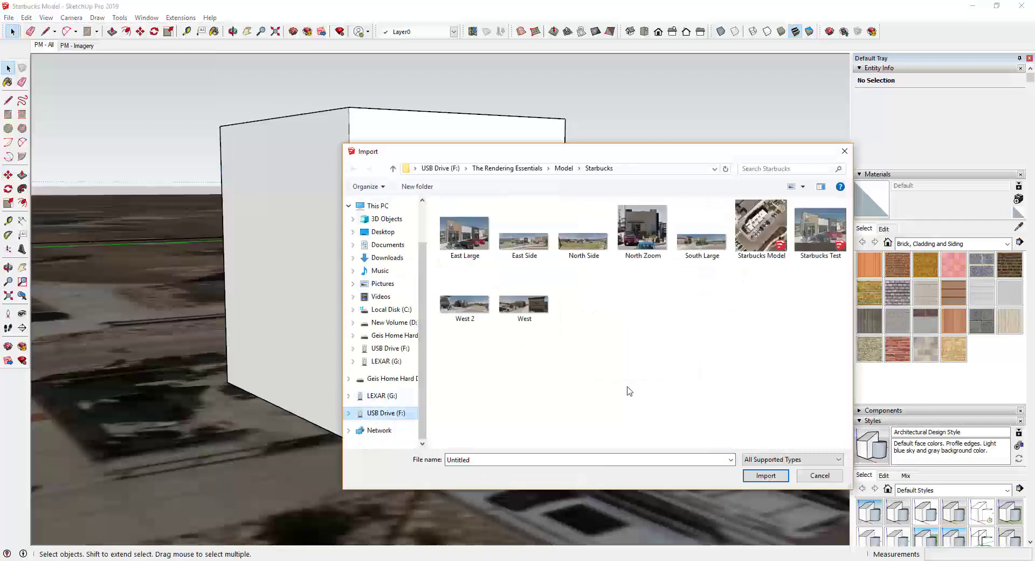
click(465, 232)
click(771, 516)
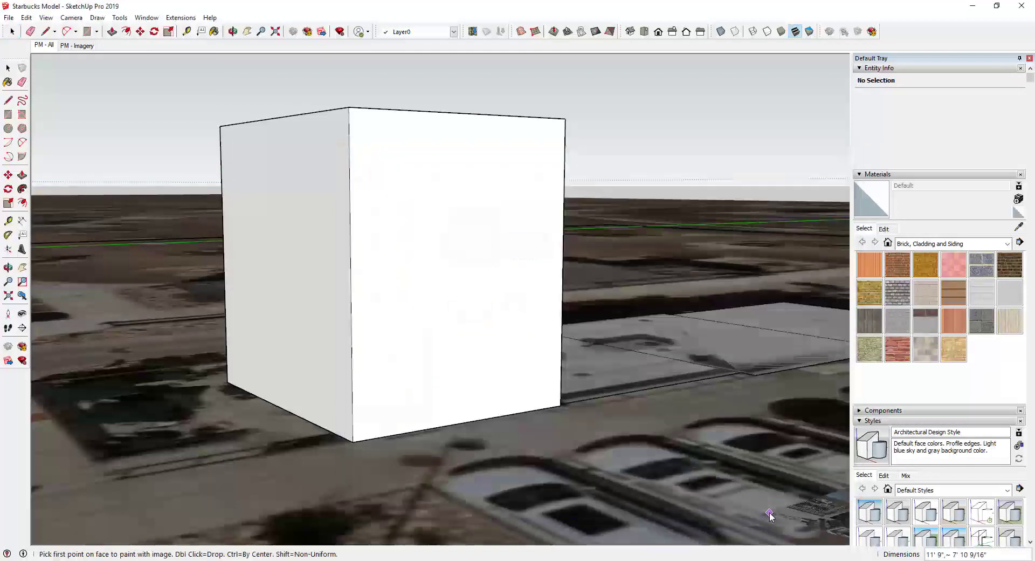
click(351, 439)
click(554, 177)
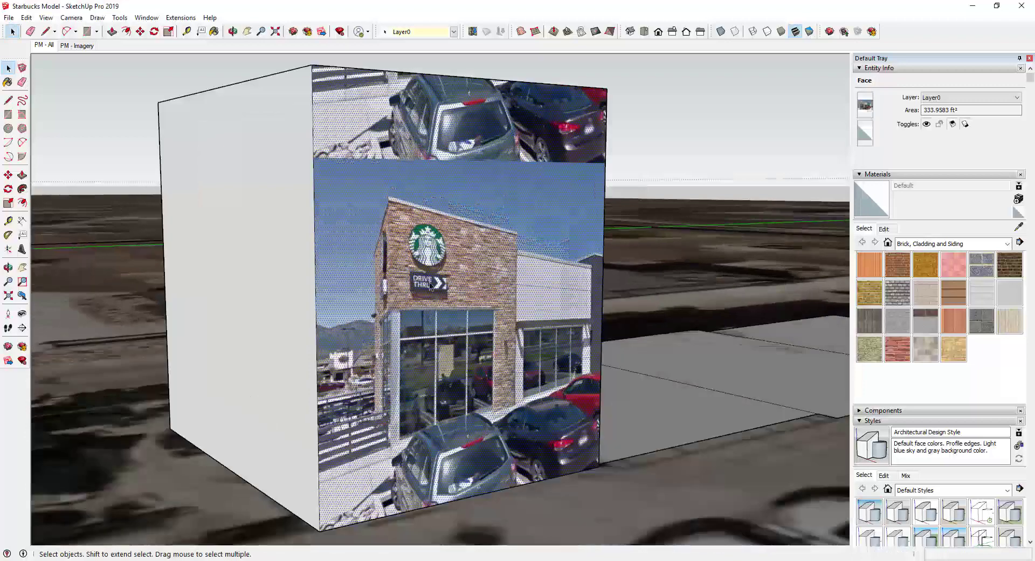
Start positioning the photo texture on the face and turn off fixed pins
right_click(430, 283)
mouse_move(485, 416)
click(566, 414)
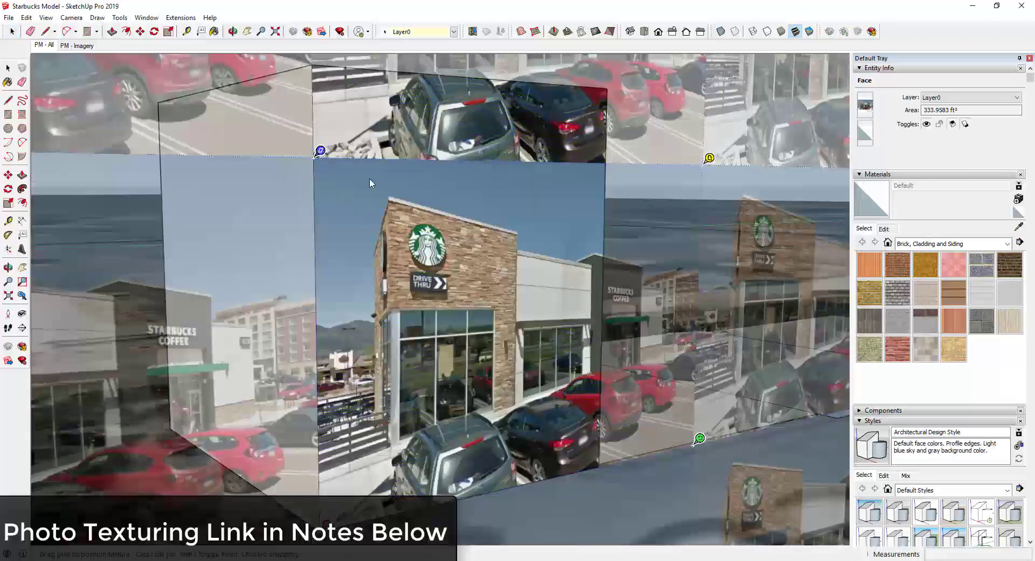
right_click(353, 234)
click(384, 294)
Place the texture's upper-left pin on the brick tower's upper-left corner and its lower-right pin on the tower's lower-right corner
click(318, 153)
scroll(409, 195, up, 3)
click(380, 197)
scroll(390, 184, down, 2)
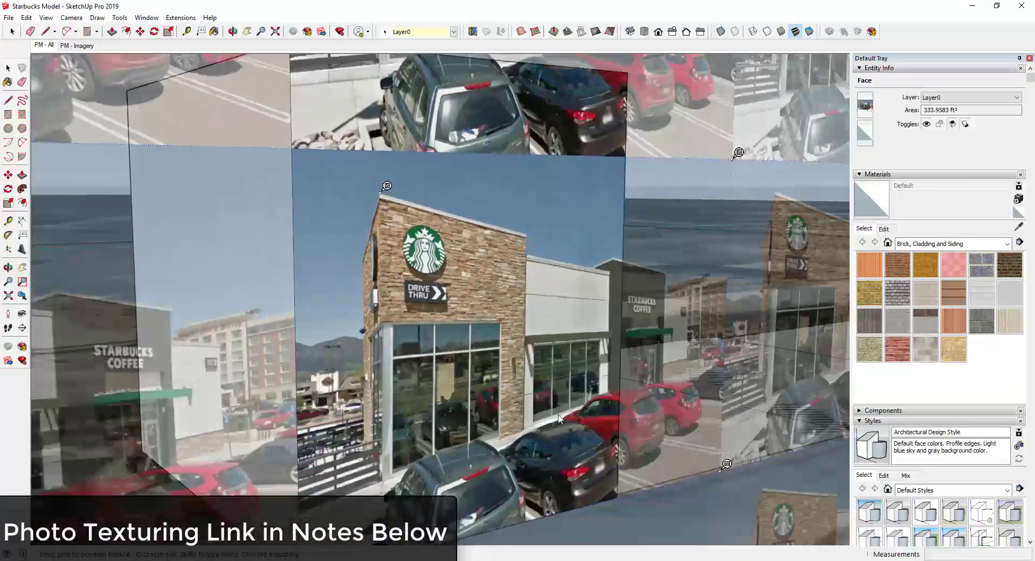
click(723, 468)
scroll(525, 425, up, 4)
click(518, 427)
scroll(520, 426, down, 4)
shift+middle_drag(521, 427, 561, 354)
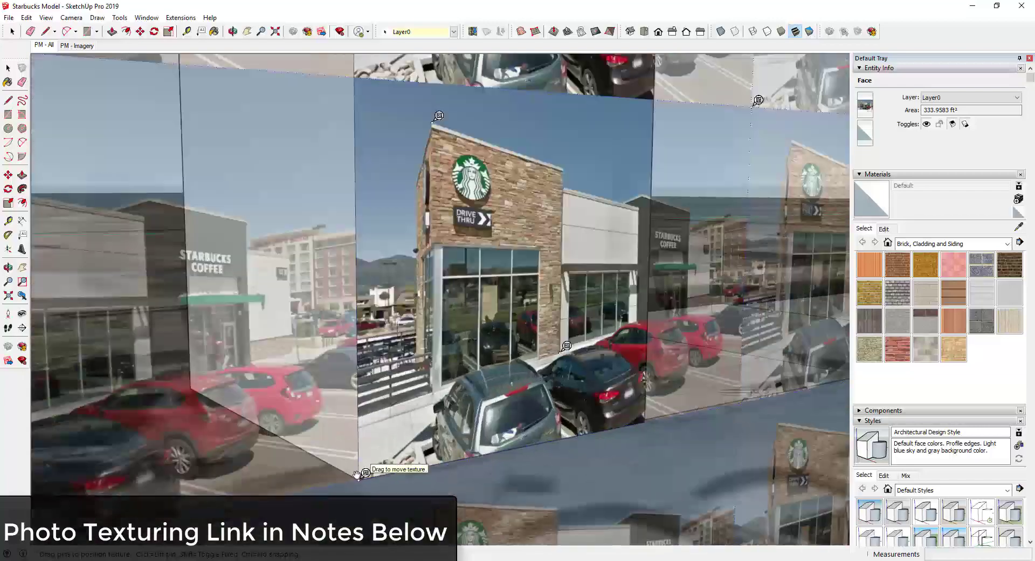
Place the texture's lower-left pin on the photographed tower's lower-left corner and its upper-right pin on the tower's upper-right corner
click(357, 475)
scroll(440, 393, up, 5)
click(441, 415)
scroll(440, 416, down, 8)
click(568, 214)
scroll(488, 246, up, 4)
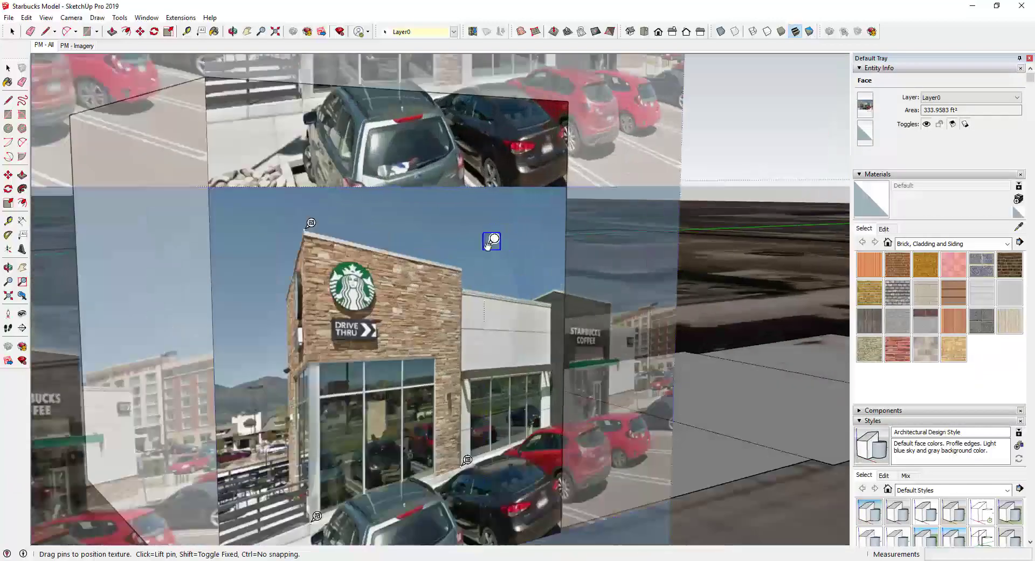
scroll(477, 259, up, 3)
scroll(438, 236, down, 5)
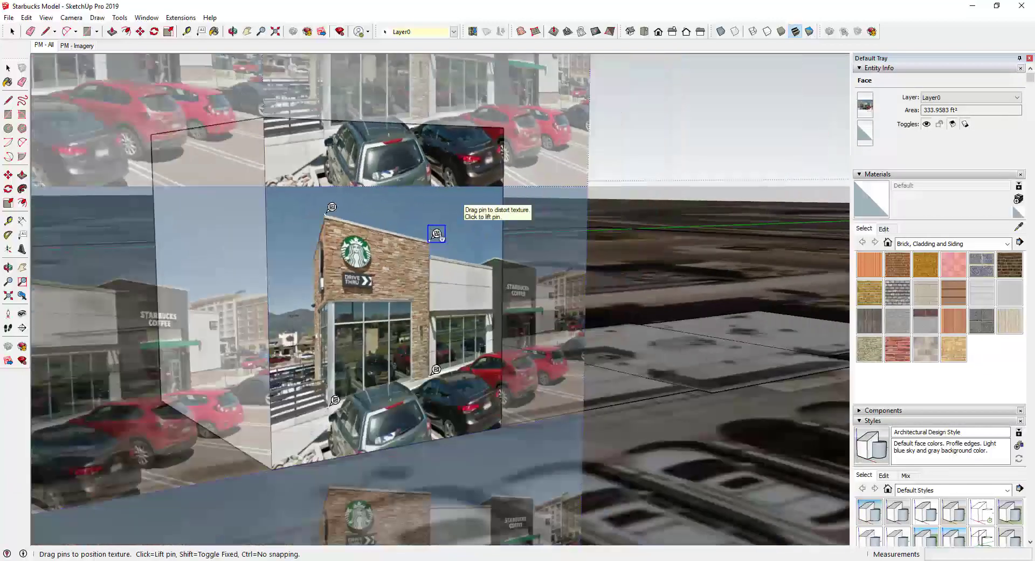
Stretch the photographed brick tower over the parking-side face by moving the four pins onto the face's corners, and apply the position
drag(441, 238, 441, 222)
drag(440, 374, 450, 380)
drag(385, 292, 337, 343)
drag(285, 457, 278, 463)
drag(403, 431, 508, 420)
drag(392, 267, 509, 264)
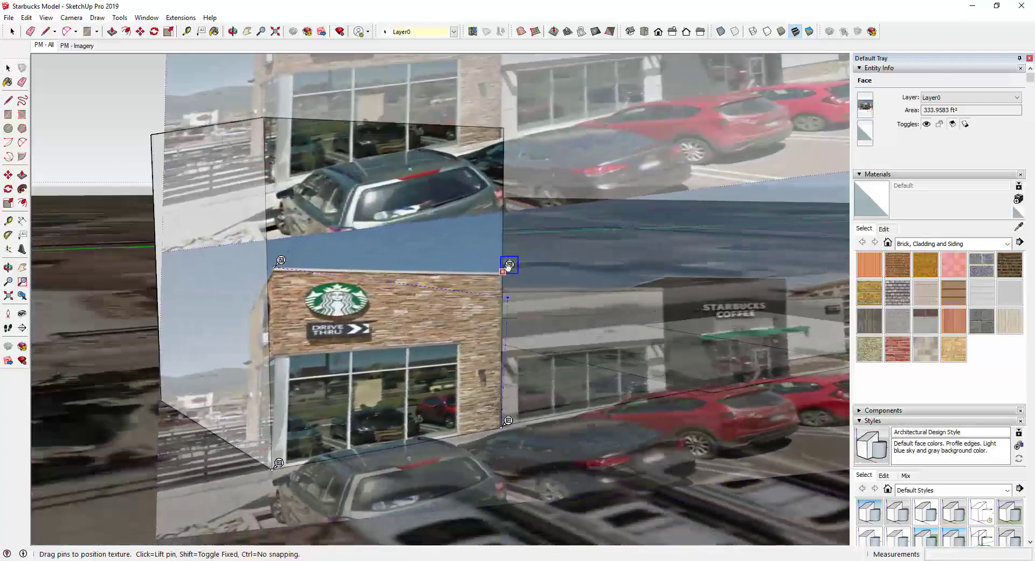
drag(281, 261, 271, 110)
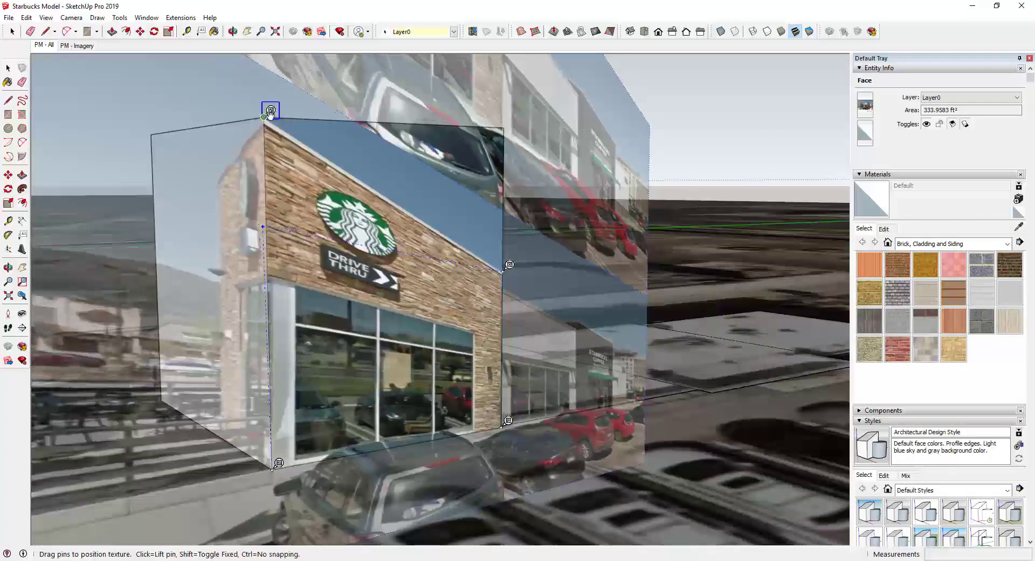
drag(510, 264, 510, 121)
scroll(480, 333, down, 5)
middle_drag(480, 334, 510, 321)
key(Return)
Import the South Large photo as a texture and paint it on the box's blank street-facing side, starting from its lower corner
middle_drag(308, 329, 302, 280)
click(9, 17)
click(31, 172)
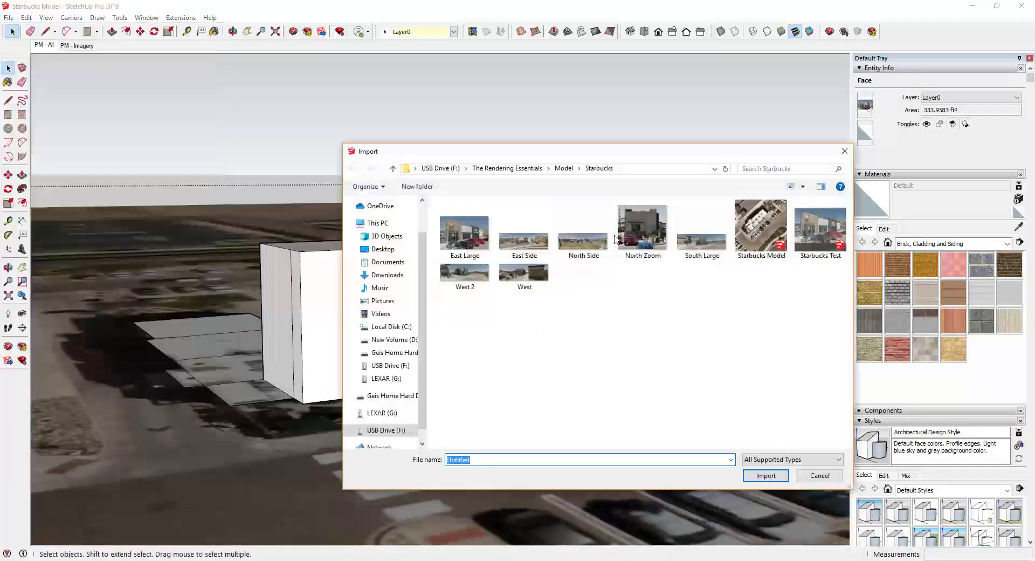
double_click(686, 256)
click(303, 402)
click(402, 292)
Start positioning the South Large texture on the newly painted face
scroll(392, 340, up, 3)
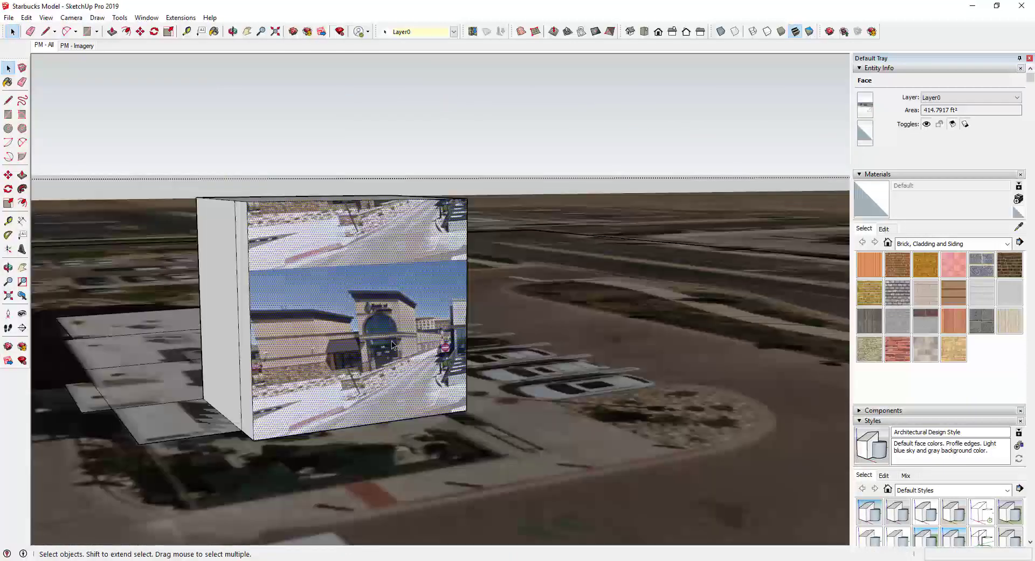
right_click(385, 350)
click(436, 190)
right_click(444, 305)
mouse_move(524, 157)
click(584, 154)
Shift the photo so the Starbucks tower lies on the face and place the texture pins on the photographed tower's corners
drag(501, 302, 198, 275)
scroll(422, 279, down, 1)
scroll(499, 345, up, 4)
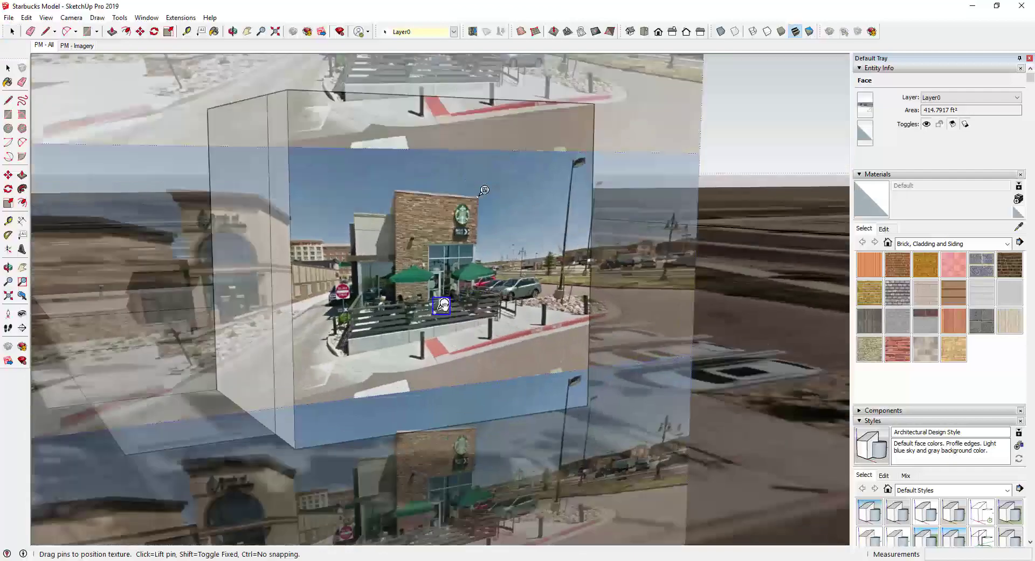
scroll(453, 277, down, 5)
scroll(400, 270, up, 5)
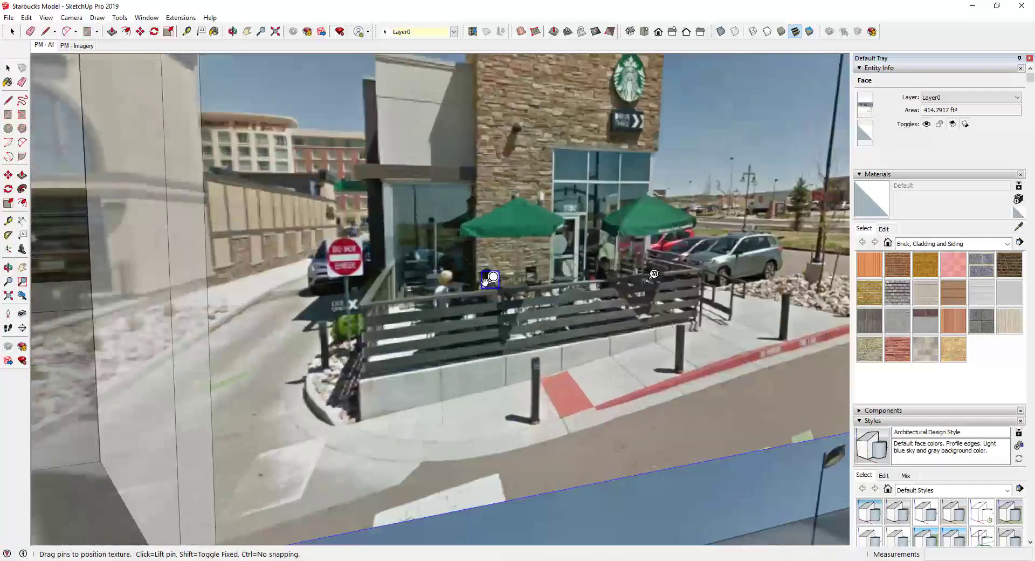
scroll(466, 295, down, 5)
Pull the four pins to the face's corners so the brick tower with the entrance fills the wall, and apply the position
drag(190, 177, 402, 132)
drag(478, 294, 404, 400)
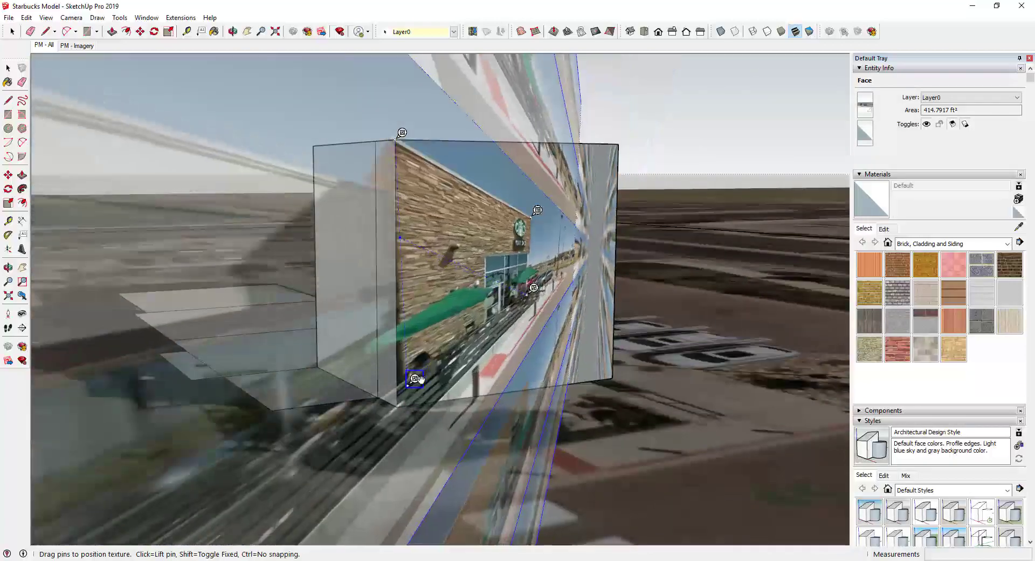
drag(534, 288, 619, 371)
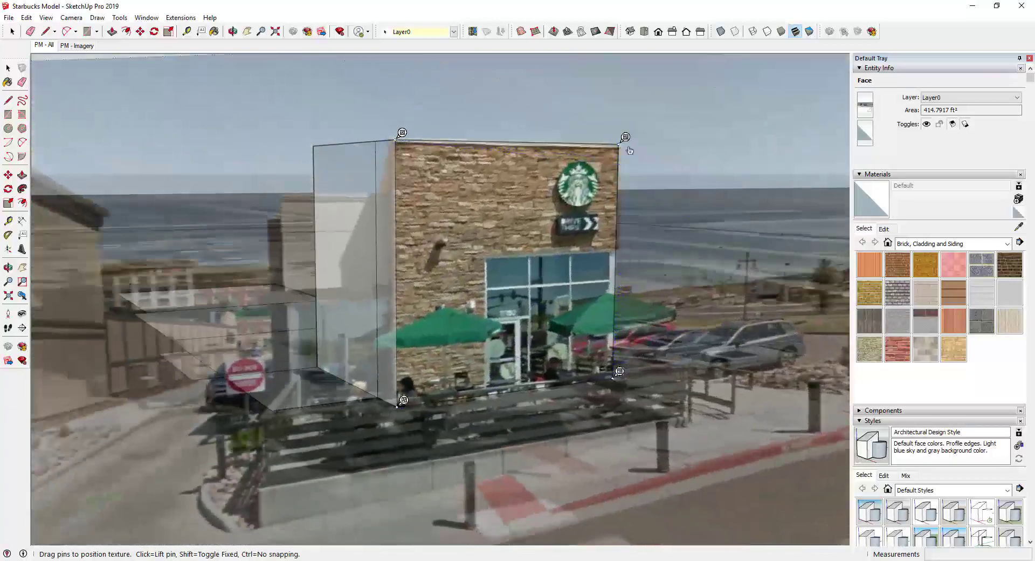
scroll(510, 268, up, 5)
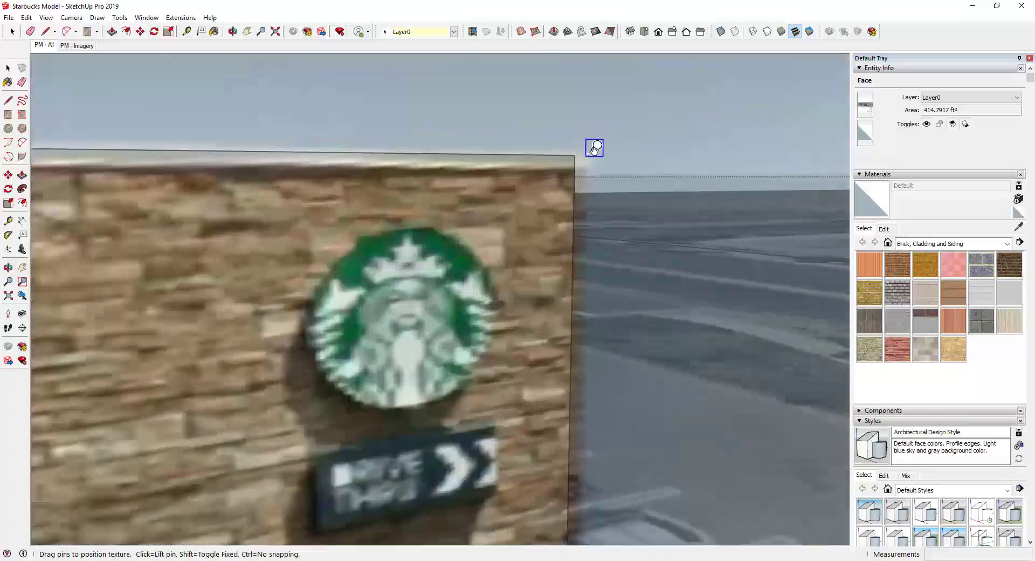
scroll(553, 133, down, 13)
middle_drag(542, 147, 485, 215)
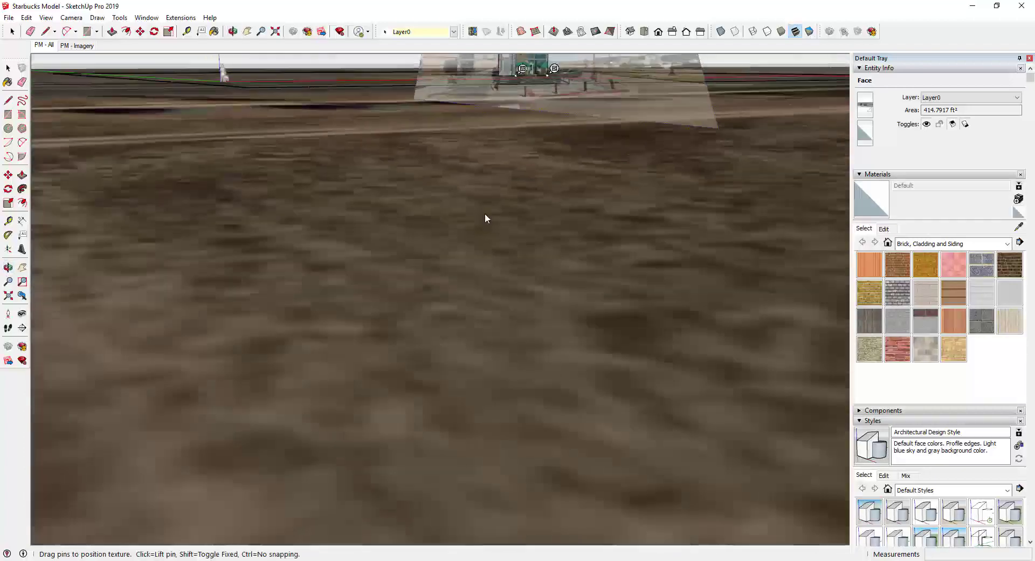
scroll(486, 215, down, 2)
right_click(527, 60)
click(546, 68)
Reopen the brick wall's texture positioning and fine-tune the lower pins at the face's bottom corners
right_click(529, 56)
click(556, 190)
scroll(562, 165, down, 2)
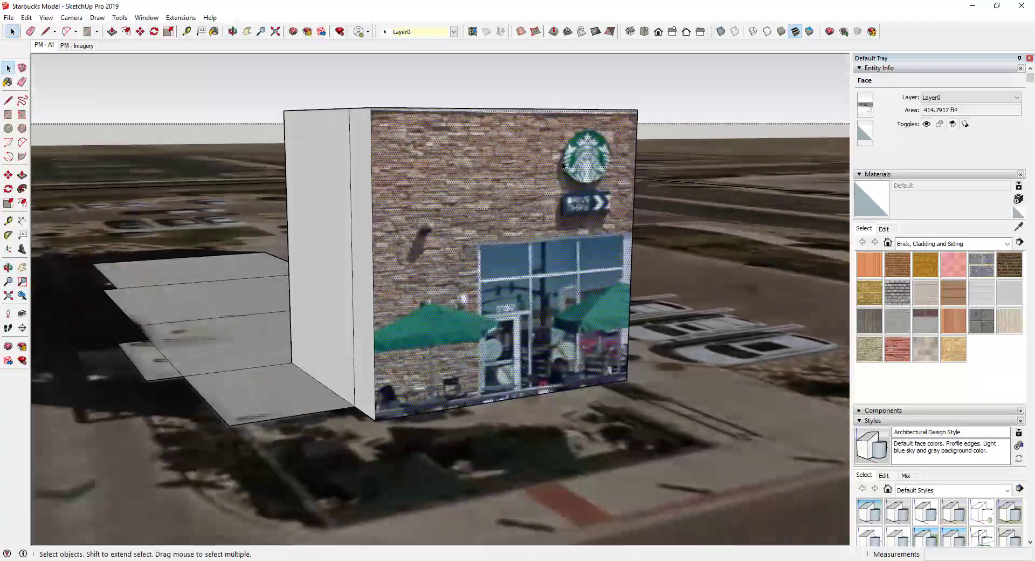
right_click(569, 273)
click(716, 414)
scroll(620, 354, up, 4)
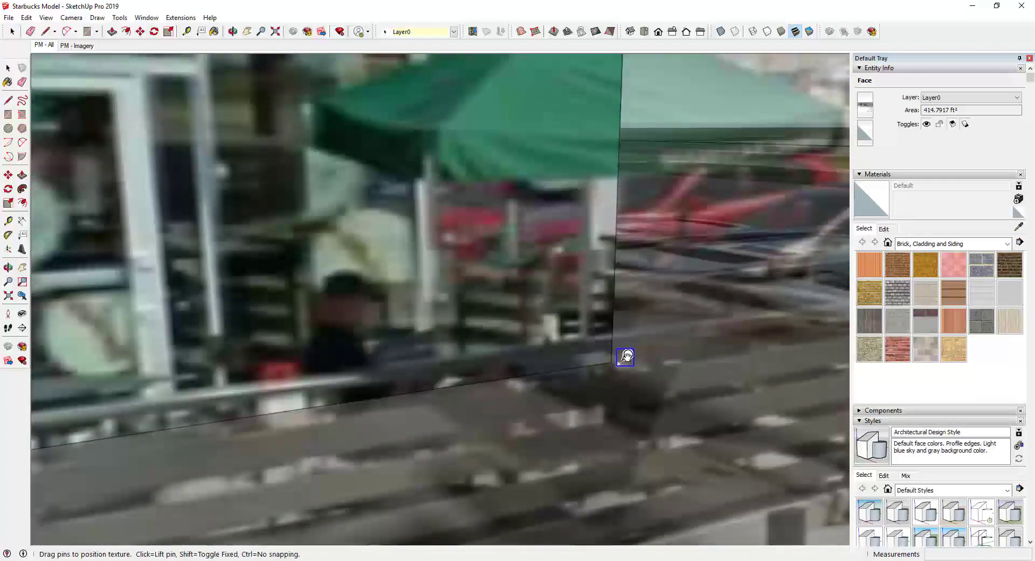
scroll(620, 353, down, 2)
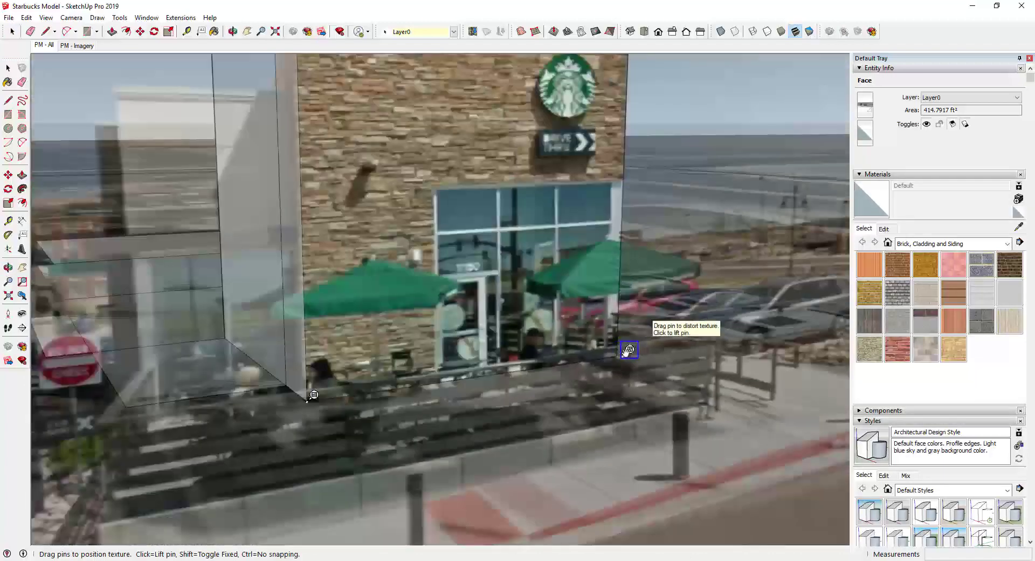
scroll(630, 350, down, 6)
scroll(421, 143, up, 7)
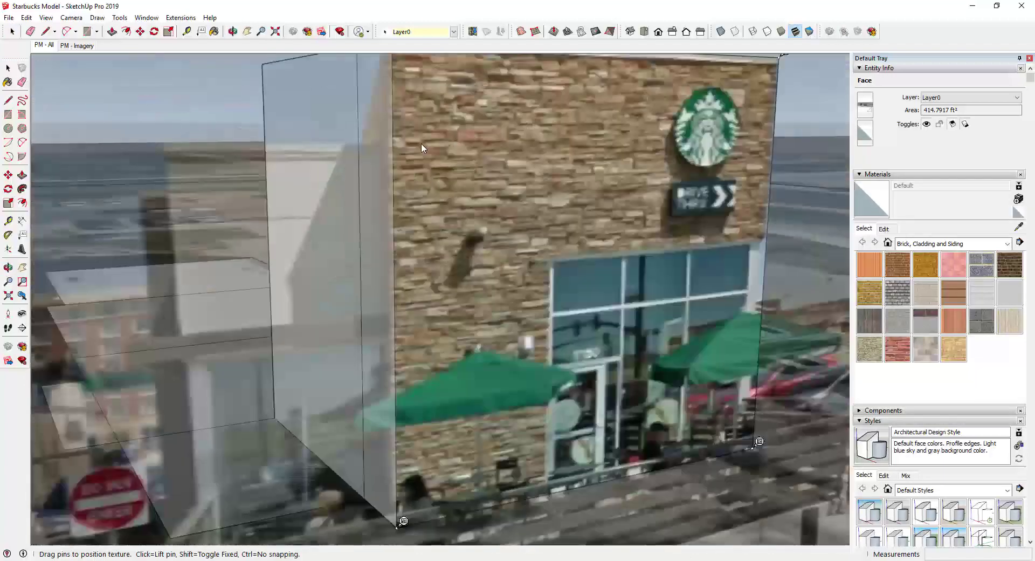
shift+middle_drag(422, 143, 490, 318)
scroll(463, 231, down, 6)
scroll(504, 280, up, 7)
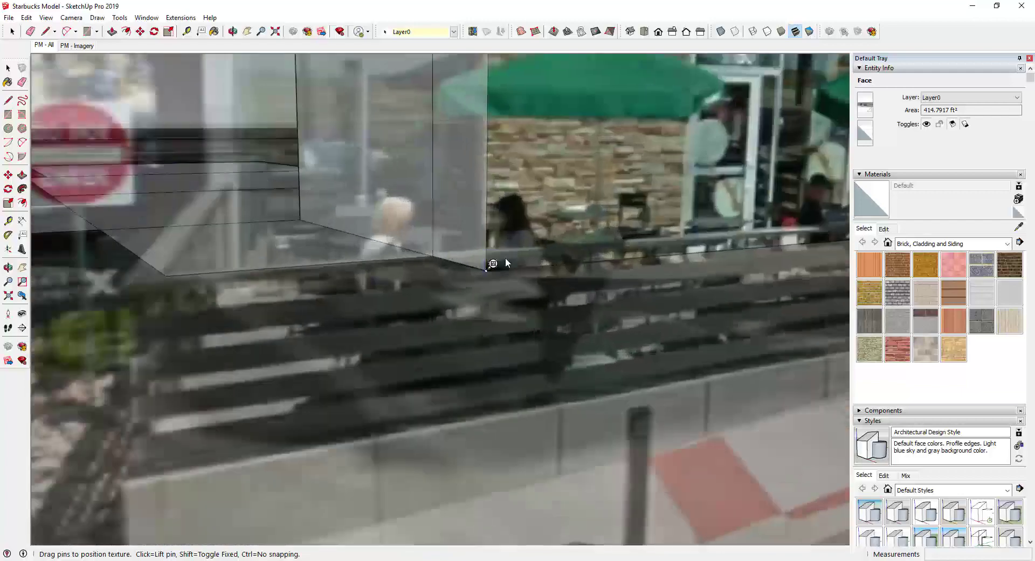
scroll(488, 265, down, 8)
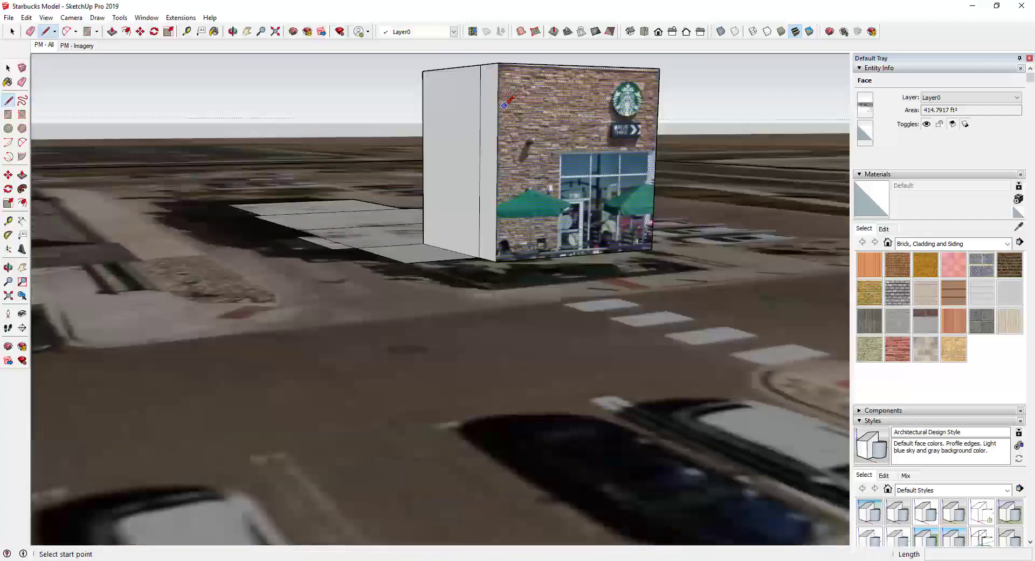
Extrude the footprint area beside the brick tower about 18' 6" high with Push/Pull
right_click(507, 107)
click(408, 253)
key(p)
click(408, 254)
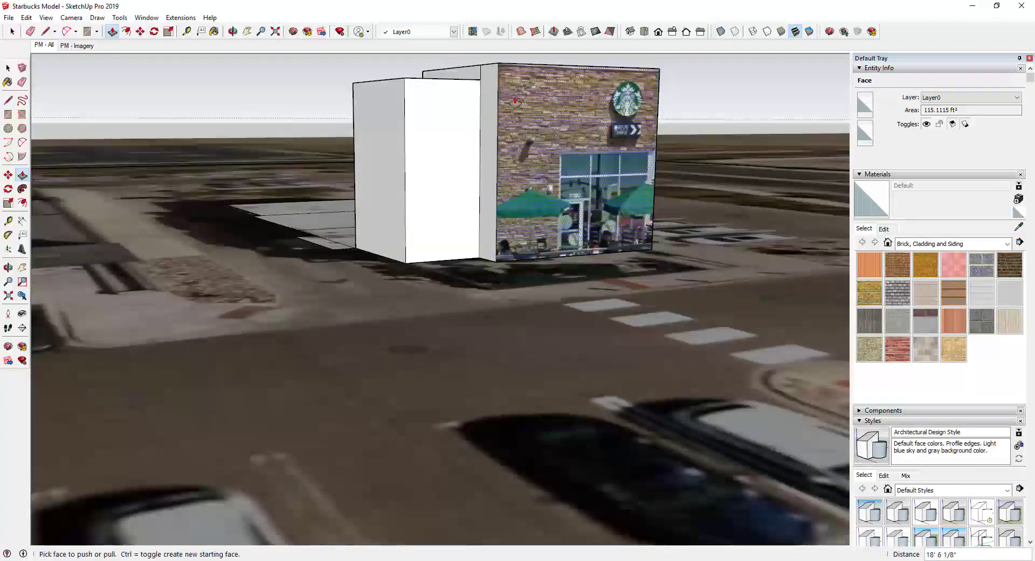
Make the brick wall's texture projected, sample it and paint it on the new side volume's front face
key(space)
scroll(514, 102, up, 4)
right_click(507, 103)
click(661, 271)
click(1019, 227)
click(540, 141)
click(393, 142)
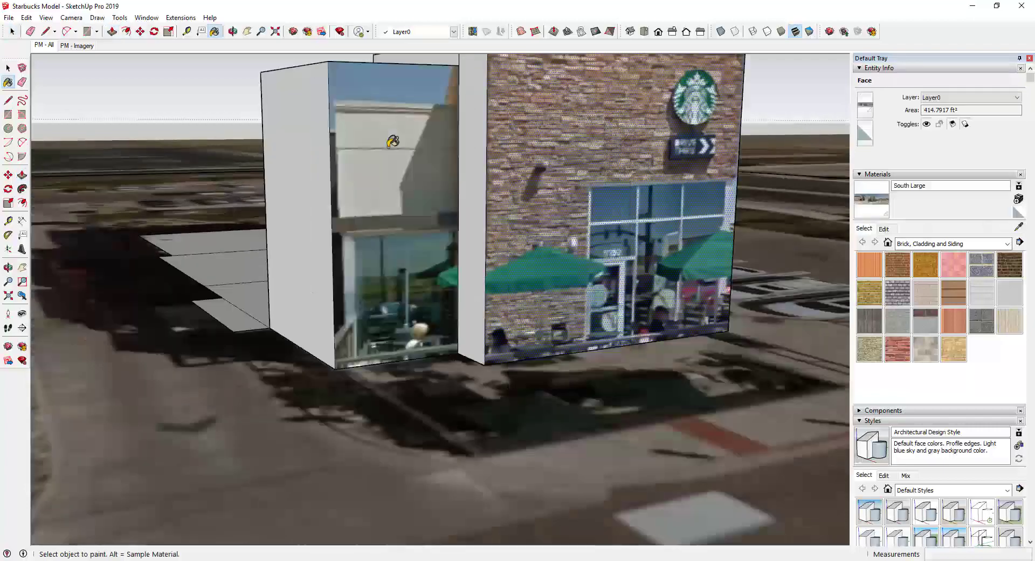
Start positioning the texture on the side volume's front face and set its pins at the photographed light wall's corners
key(space)
right_click(391, 189)
mouse_move(412, 325)
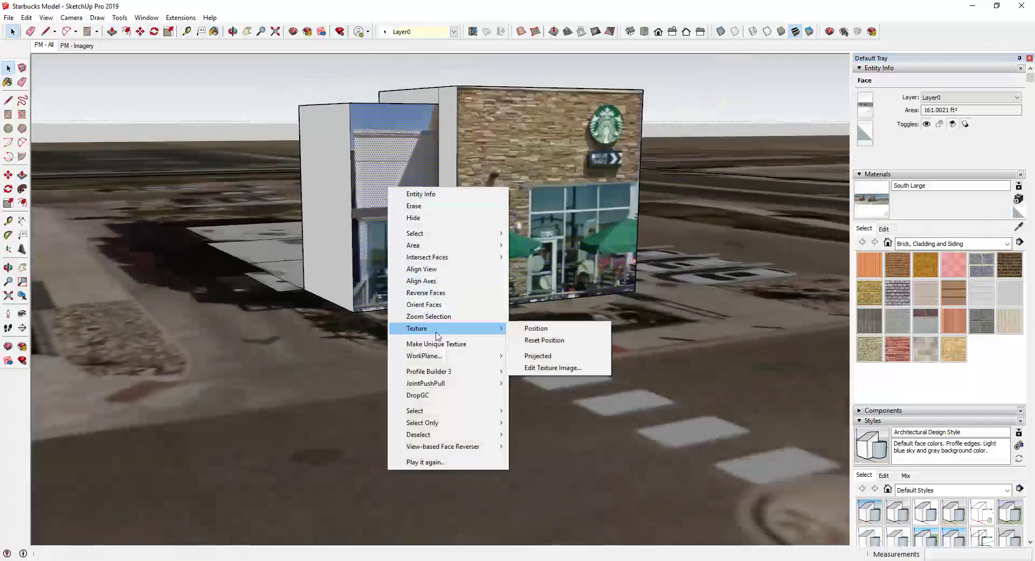
click(532, 326)
scroll(391, 270, up, 2)
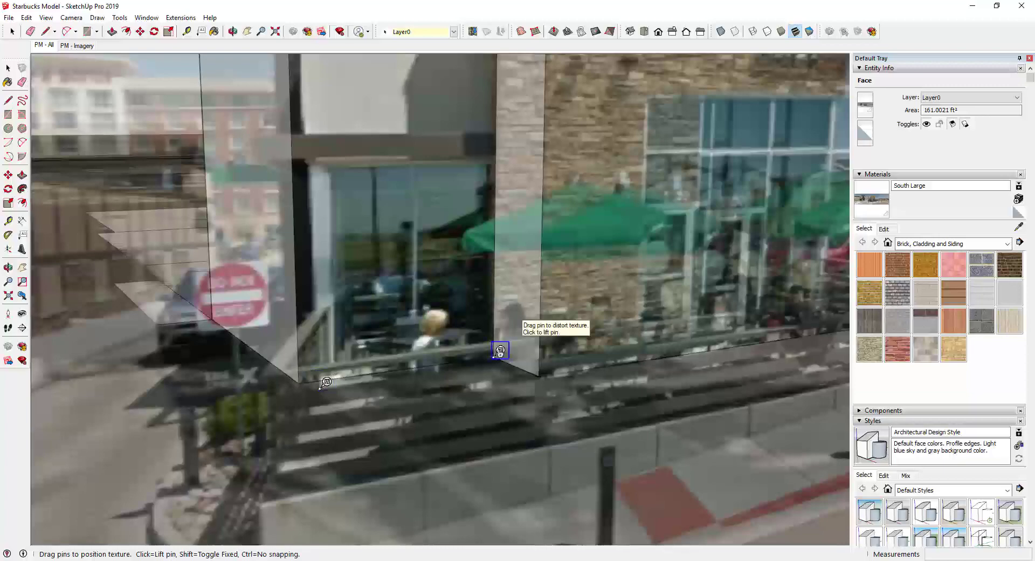
scroll(499, 354, down, 5)
scroll(307, 108, up, 3)
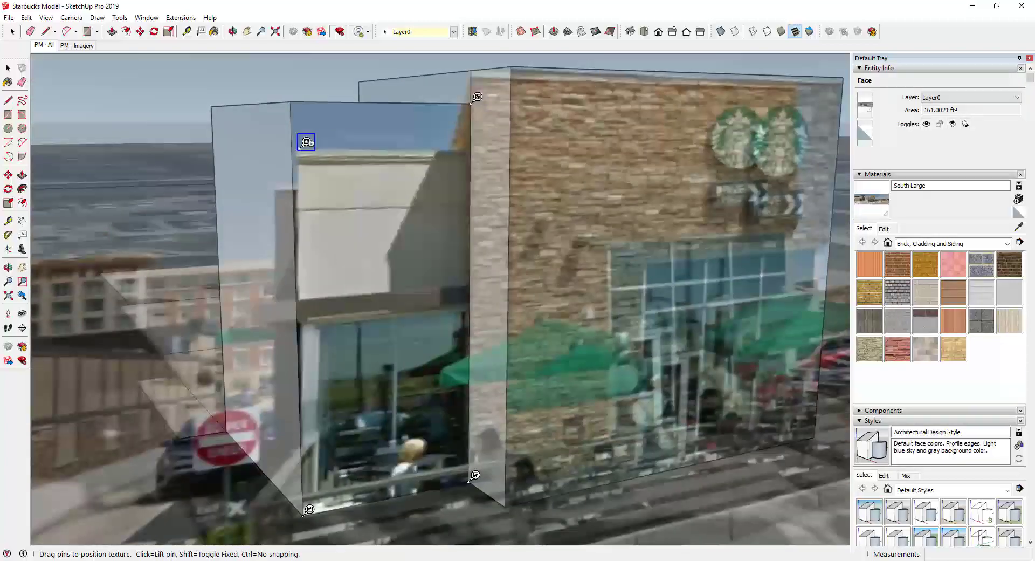
Align the upper pins with the face's side edges so the light wall spans the face, and apply the position
drag(307, 142, 298, 142)
drag(467, 146, 478, 143)
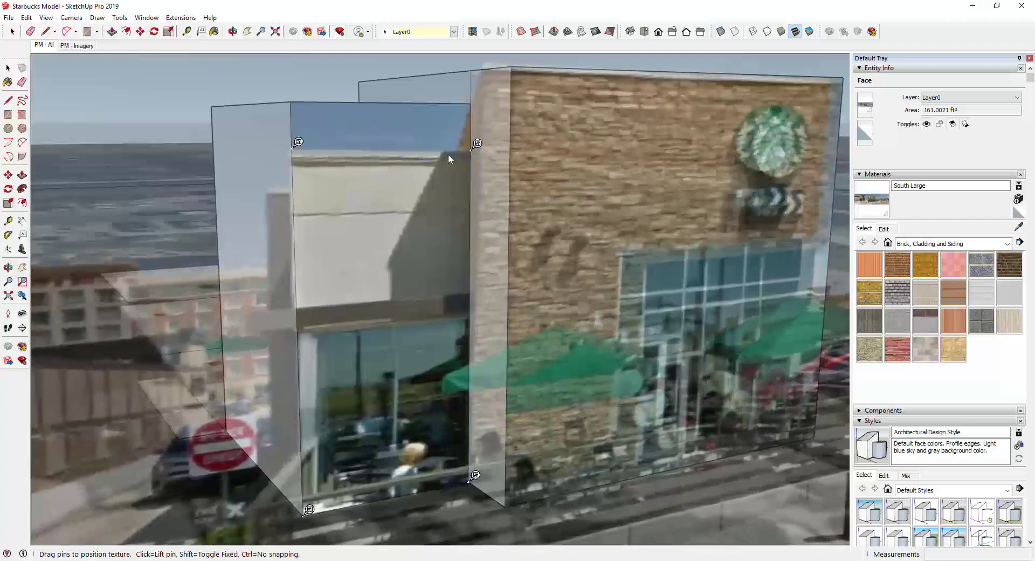
scroll(318, 519, up, 3)
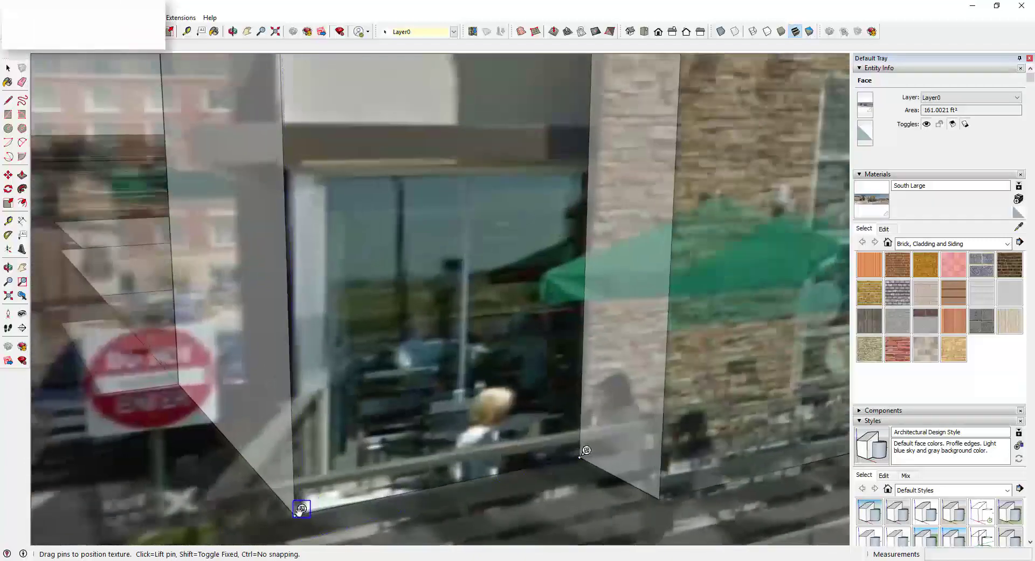
scroll(359, 400, down, 3)
drag(463, 165, 459, 166)
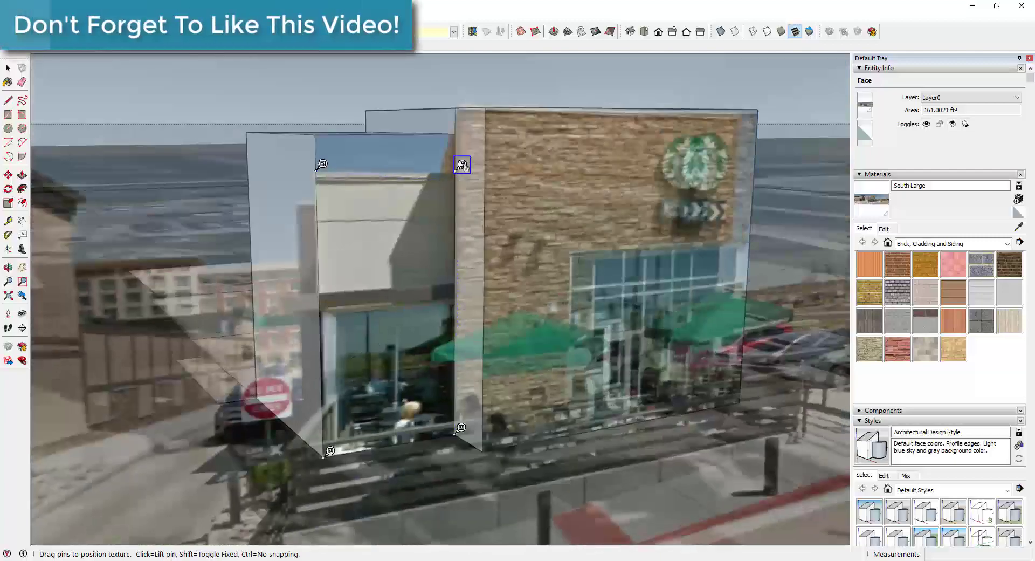
scroll(458, 430, up, 3)
scroll(449, 420, down, 5)
key(Return)
Push the side volume's roof down to the top edge of the light wall shown in its texture
middle_drag(393, 162, 387, 203)
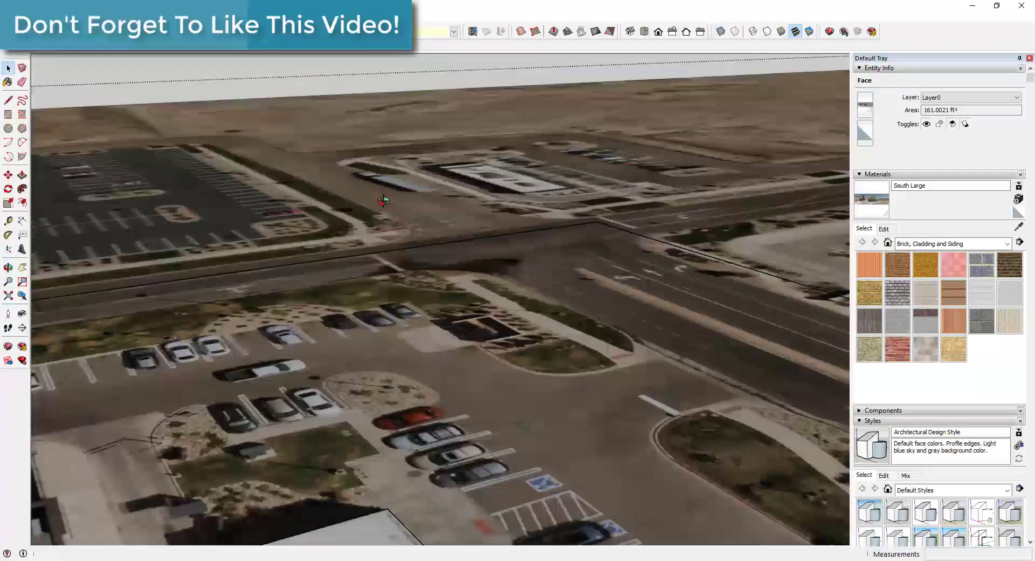
scroll(386, 227, down, 5)
scroll(381, 237, up, 3)
click(353, 215)
key(p)
click(354, 218)
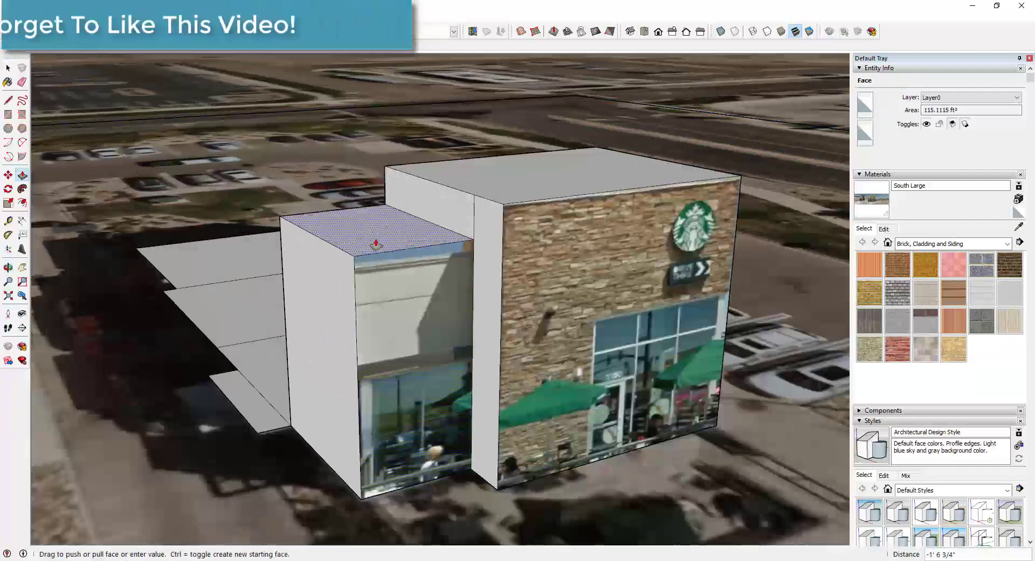
click(381, 249)
Reposition the side volume's front texture so the wall's upper-left corner meets the face's upper-left corner, and apply it
key(space)
right_click(425, 310)
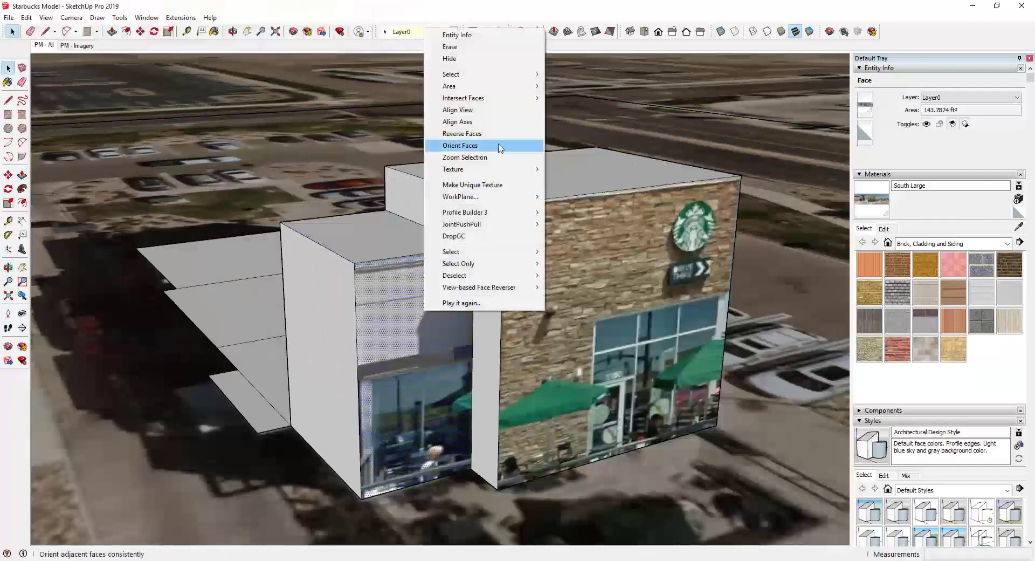
click(576, 174)
scroll(480, 191, up, 5)
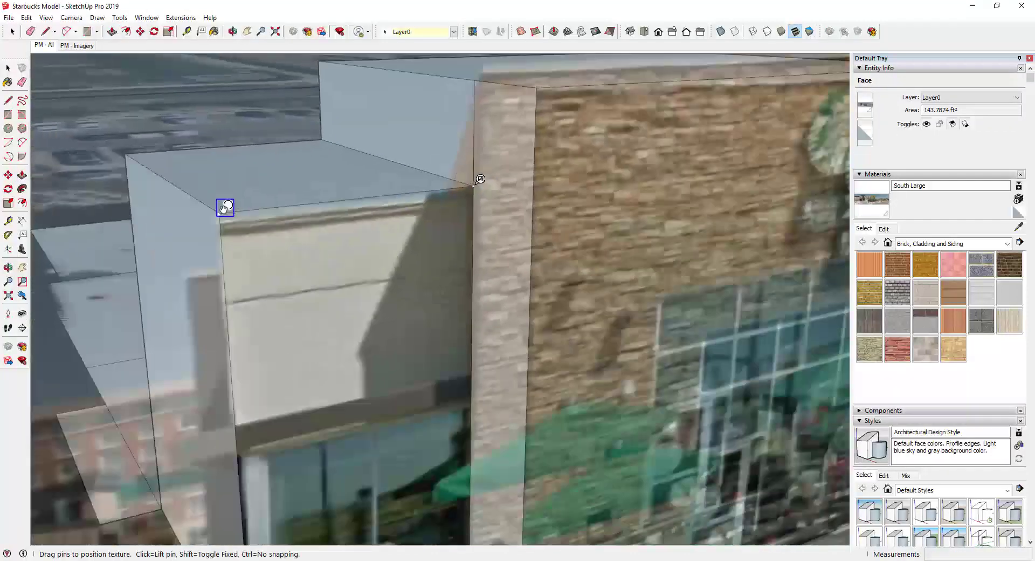
drag(225, 215, 225, 208)
key(Return)
scroll(453, 175, down, 6)
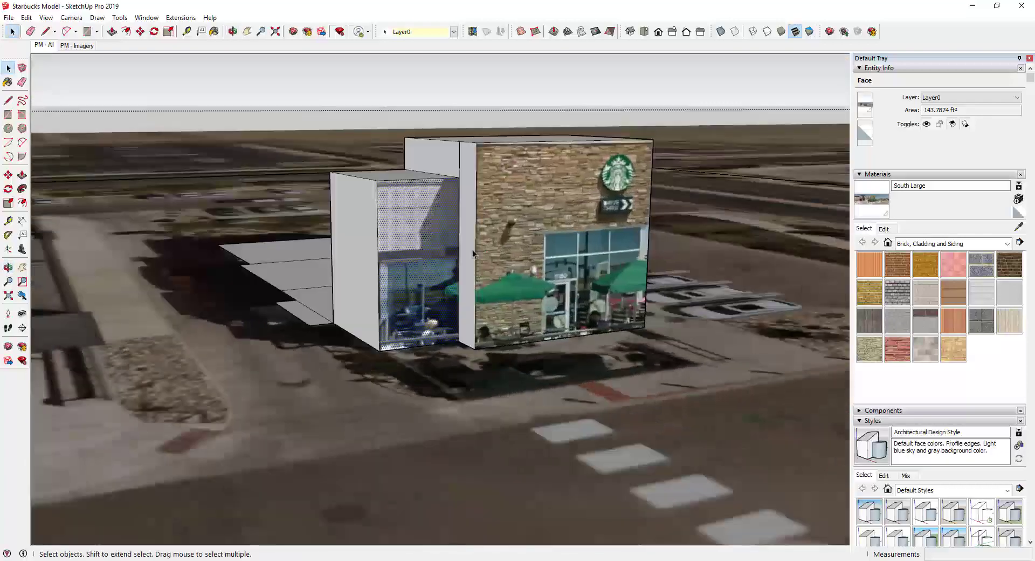
Extrude the footprint area behind the side volume up level with the brick tower's roof
middle_drag(473, 250, 619, 261)
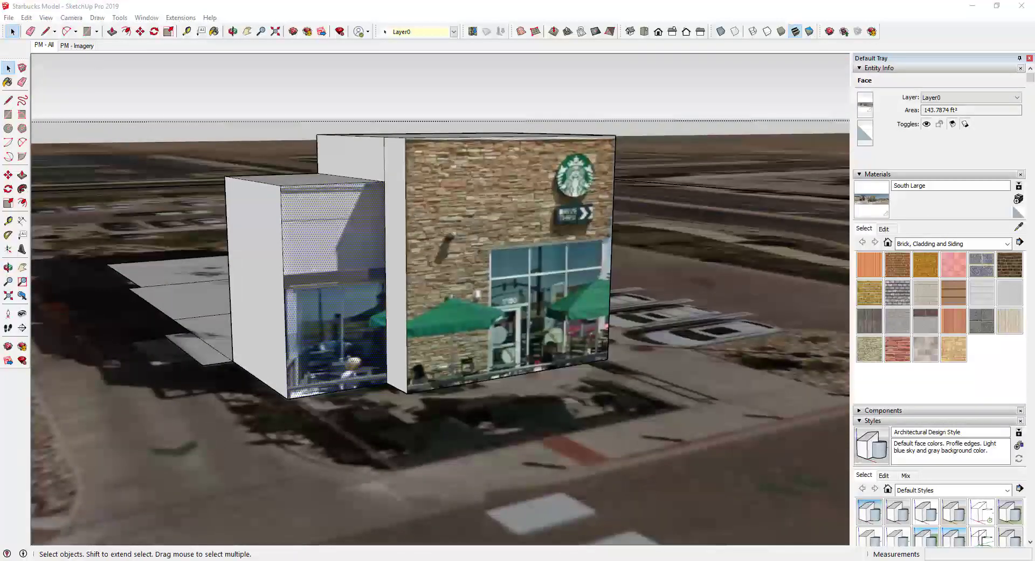
middle_drag(216, 265, 432, 280)
scroll(348, 317, up, 3)
right_click(353, 323)
click(338, 322)
key(ctrl+t)
scroll(338, 324, down, 5)
key(p)
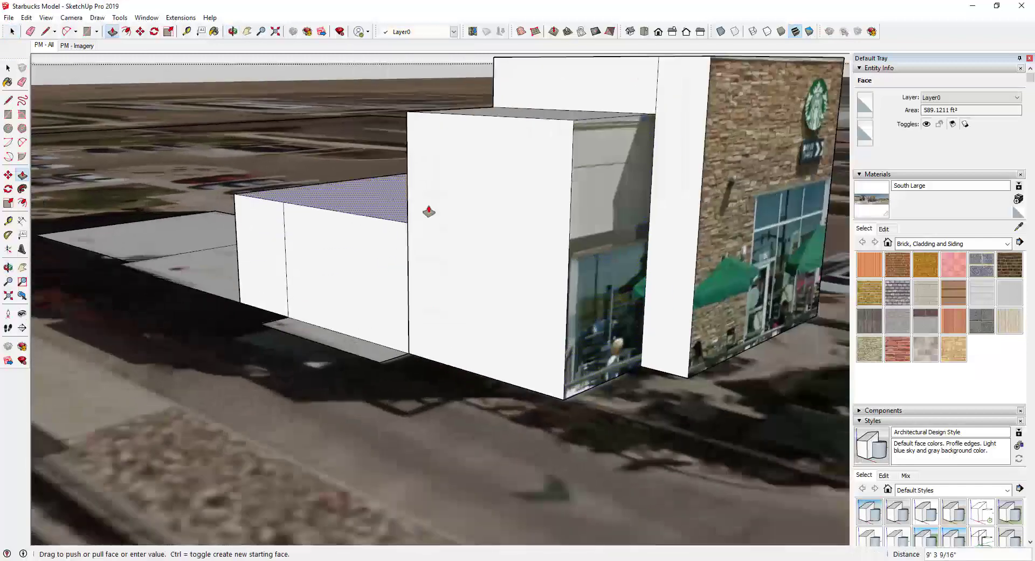
drag(481, 96, 478, 98)
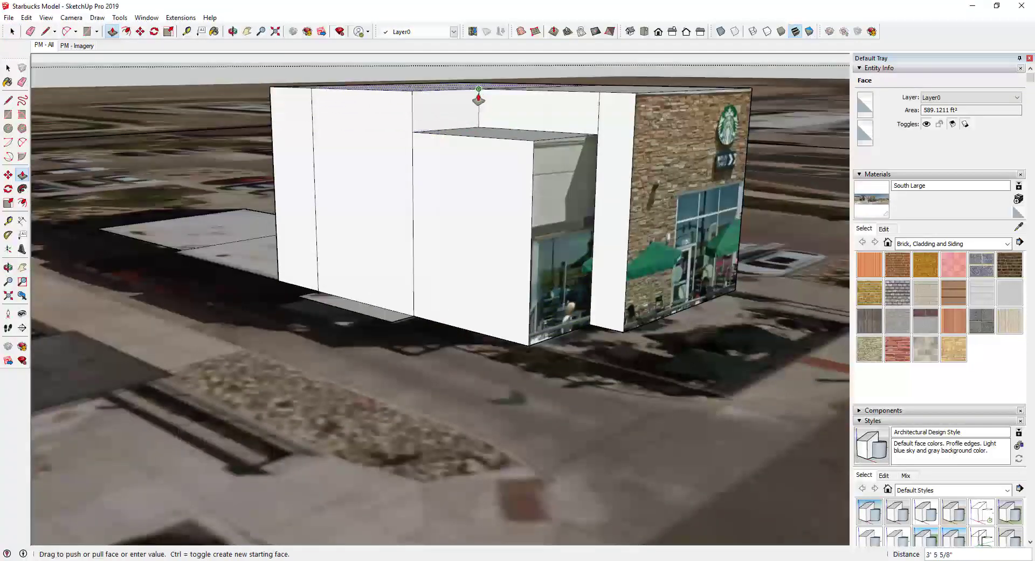
click(413, 122)
Extrude the footprint area at the building's far end up to roof height
middle_drag(414, 122, 346, 155)
scroll(331, 185, down, 3)
click(261, 234)
click(303, 117)
Bring up the West 2 photo beside the model as a reference for the drive-thru side
middle_drag(386, 264, 397, 207)
mouse_move(0, 83)
mouse_down()
mouse_move(728, 83)
mouse_move(734, 263)
mouse_up()
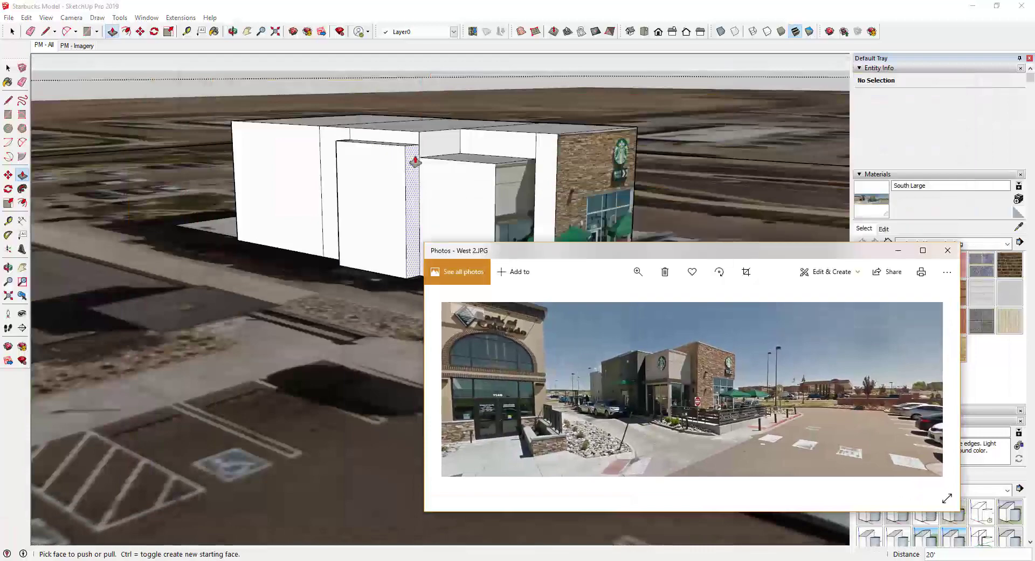
Lower the two roof sections between the brick tower and the end volume by 1' 8 13/16"
middle_drag(412, 150, 379, 142)
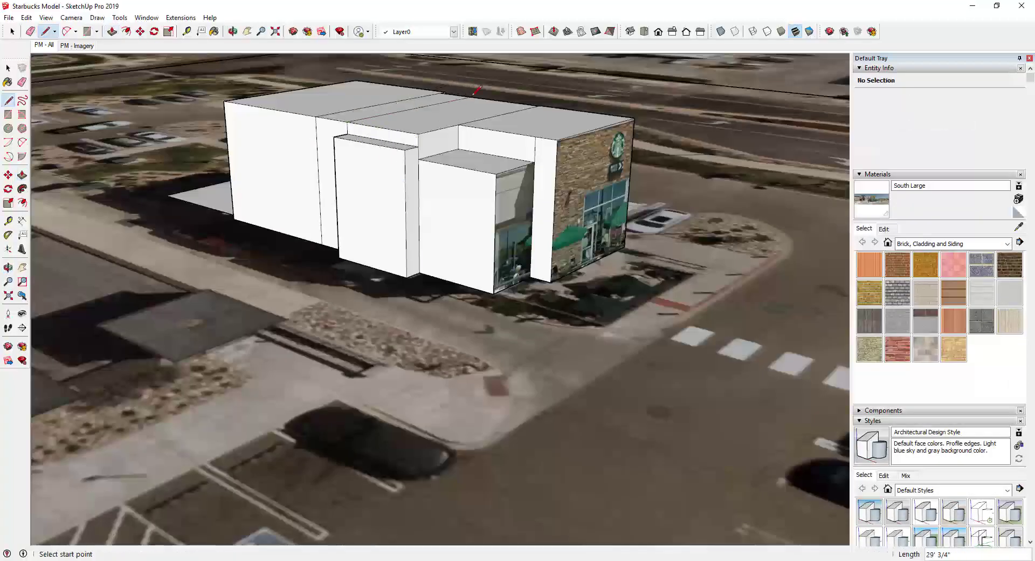
drag(418, 129, 376, 153)
key(alt+Tab)
drag(734, 245, 0, 253)
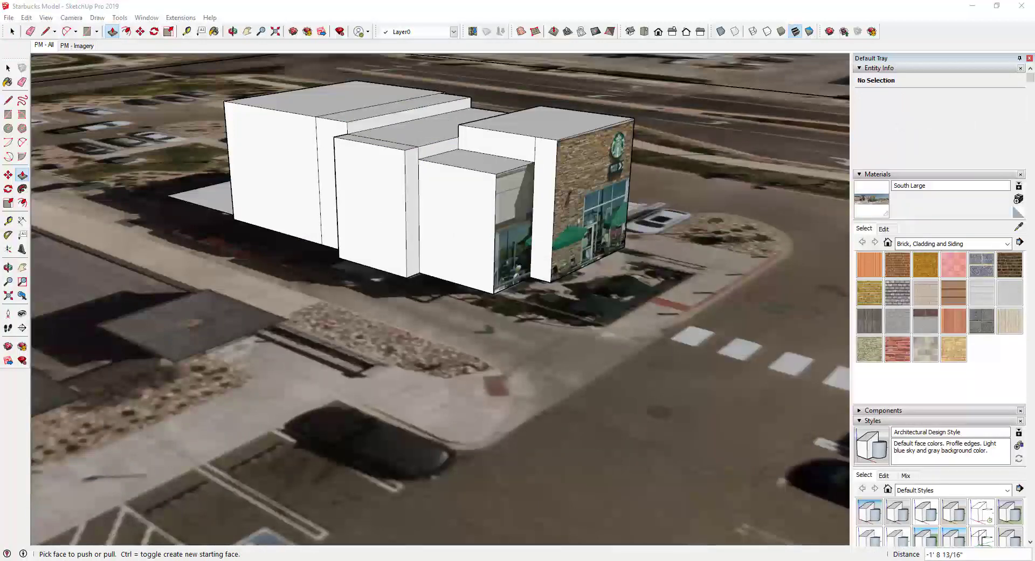
click(375, 132)
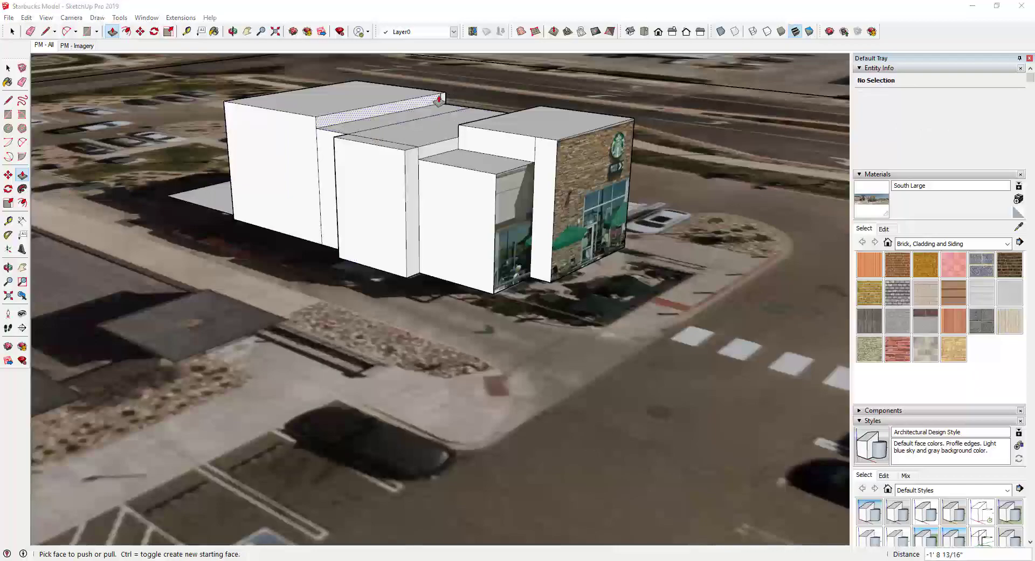
Turn on X-ray display and trace the parking-side parapet line of the end volume from the aerial imagery
middle_drag(435, 102, 367, 151)
scroll(367, 151, down, 5)
scroll(588, 167, up, 5)
middle_drag(641, 162, 571, 173)
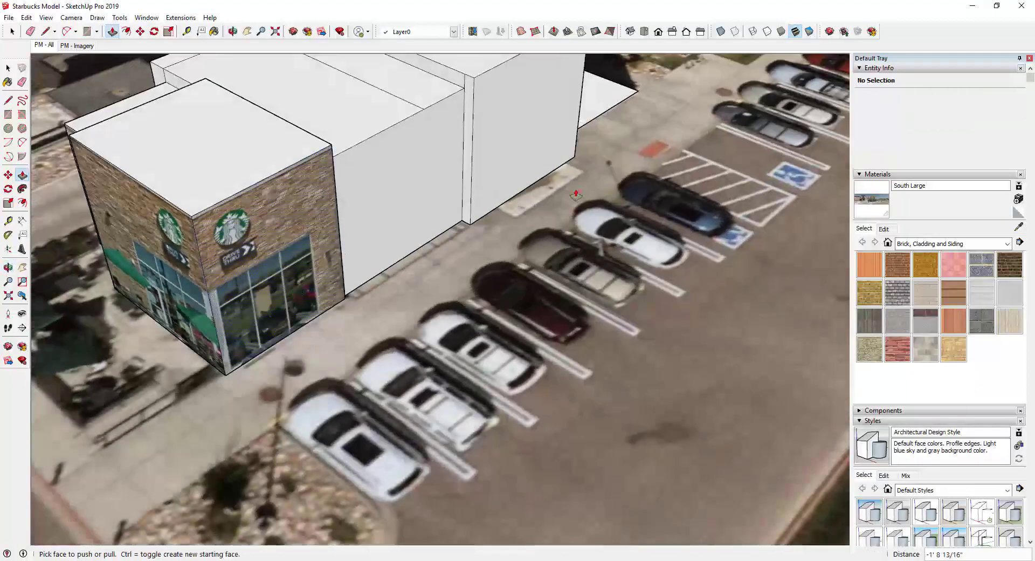
scroll(573, 173, up, 4)
scroll(574, 171, down, 10)
key(space)
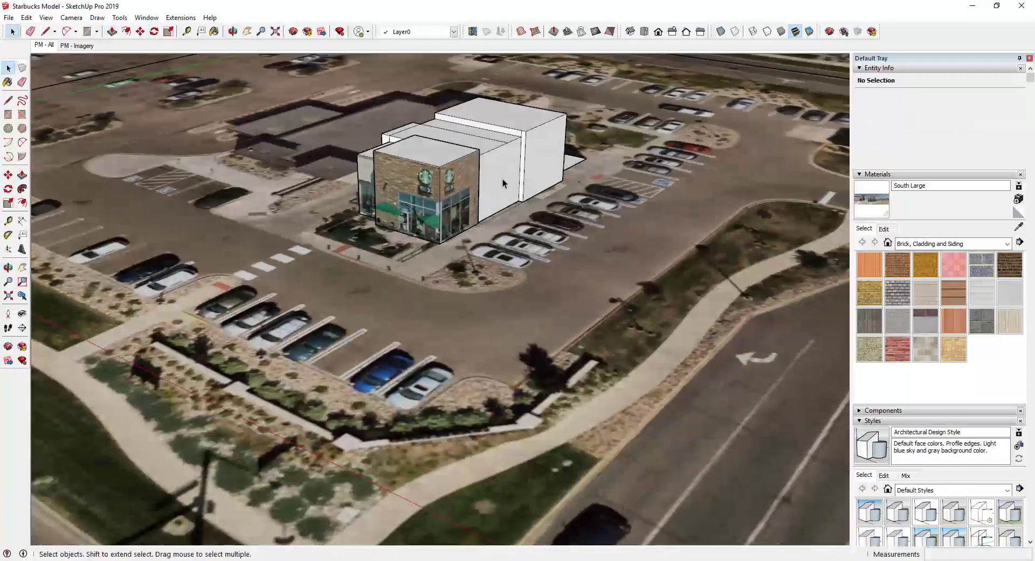
scroll(591, 145, up, 8)
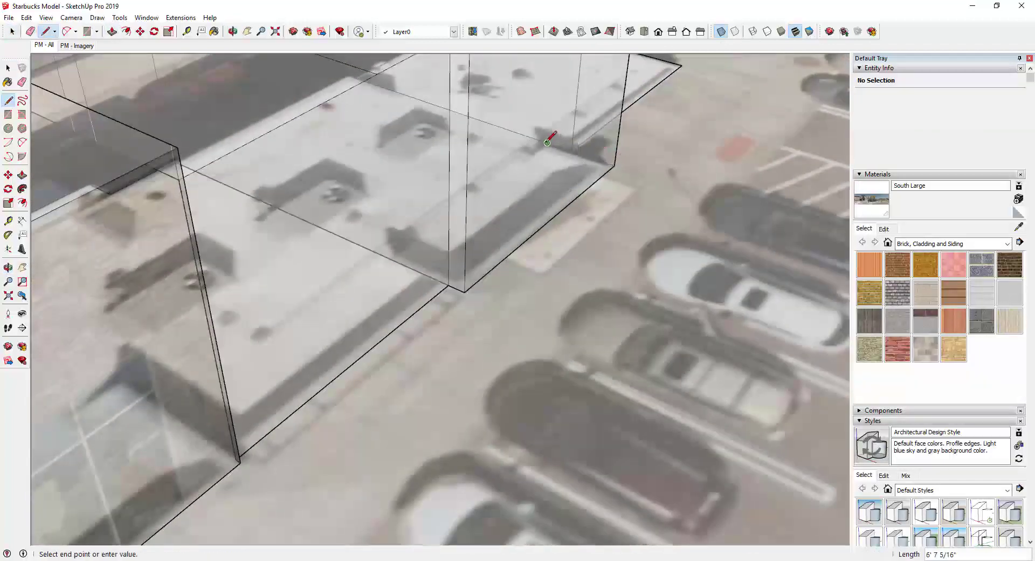
scroll(547, 142, down, 8)
key(space)
Trace the drive-thru-side parapet return from the aerial imagery and carry its outline up onto the lowered roof section
scroll(520, 115, up, 4)
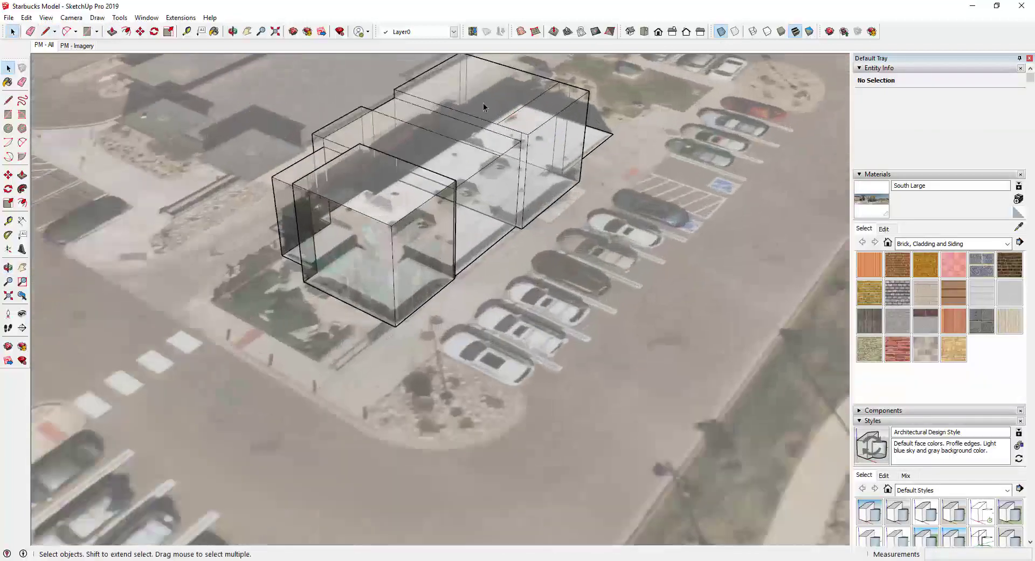
middle_drag(483, 102, 567, 164)
scroll(292, 242, up, 3)
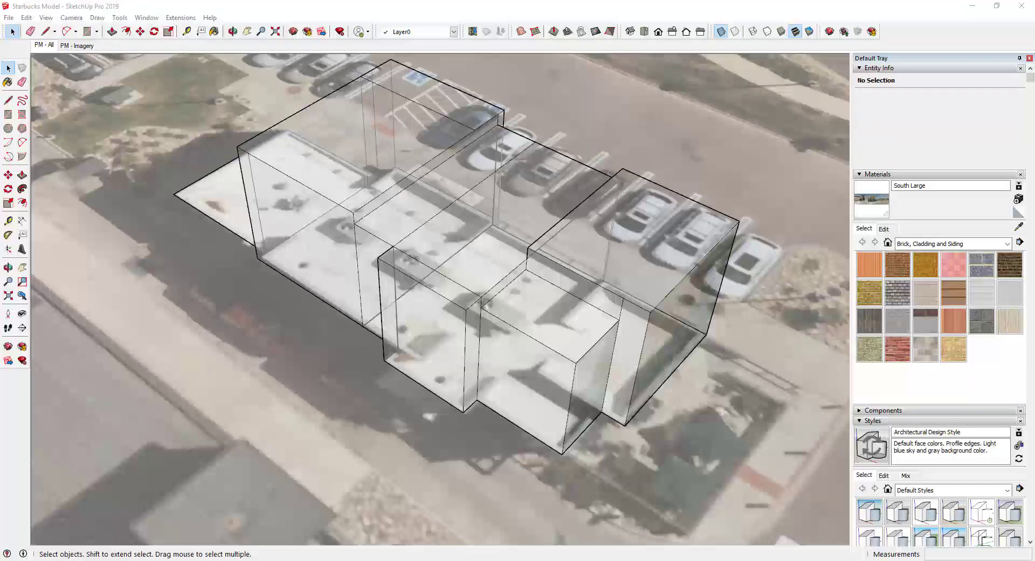
scroll(373, 350, up, 5)
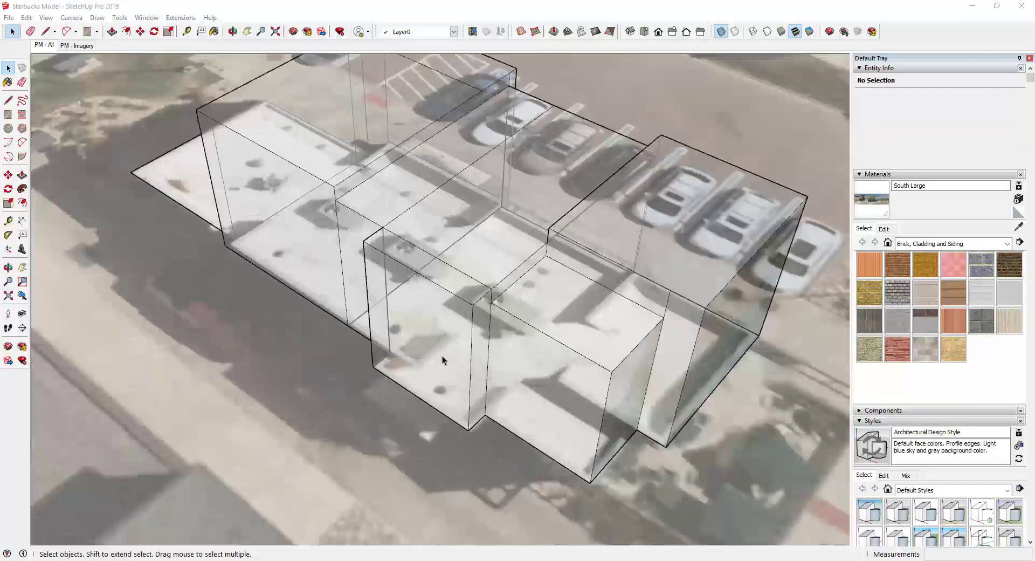
click(375, 353)
key(l)
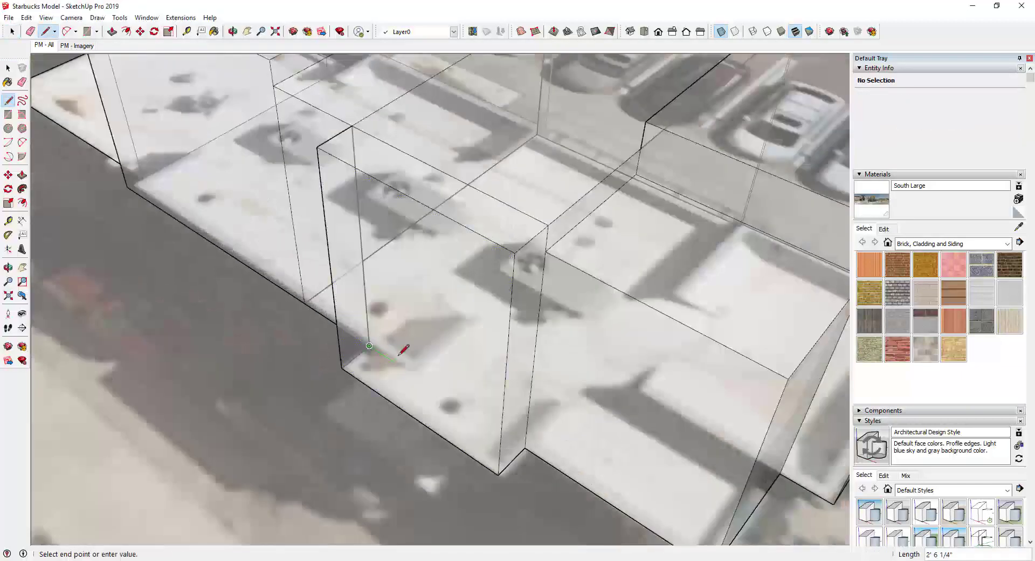
click(411, 373)
click(475, 318)
scroll(475, 318, down, 2)
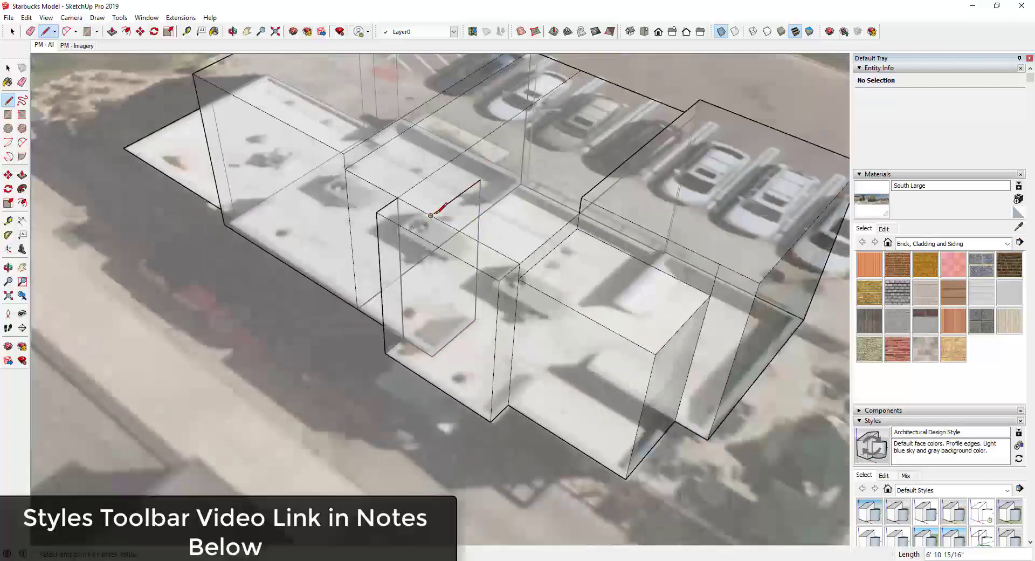
click(395, 137)
scroll(443, 164, down, 2)
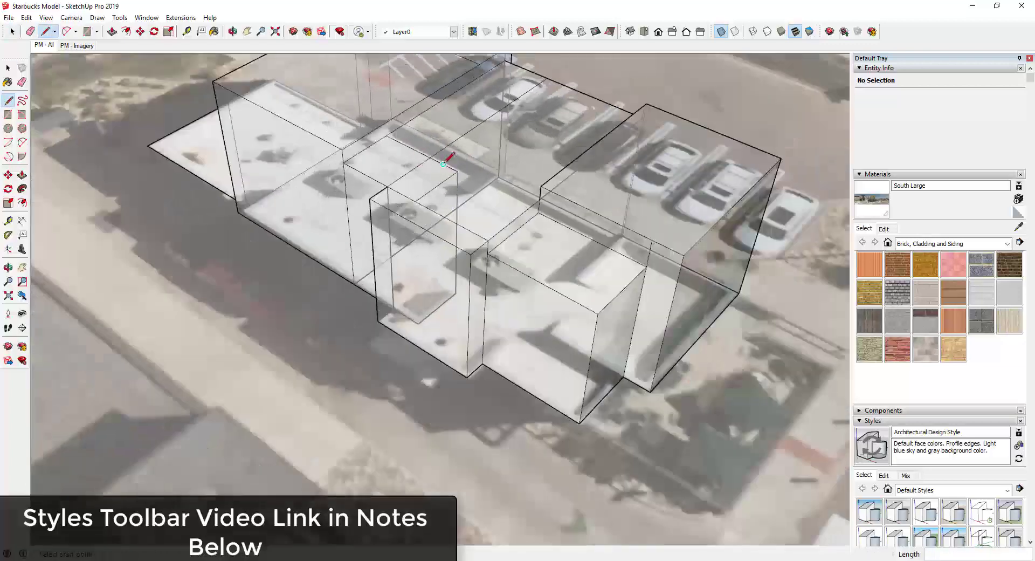
Turn off X-ray display and raise the outlined drive-thru-side roof corner level with the end volume's roof
click(720, 32)
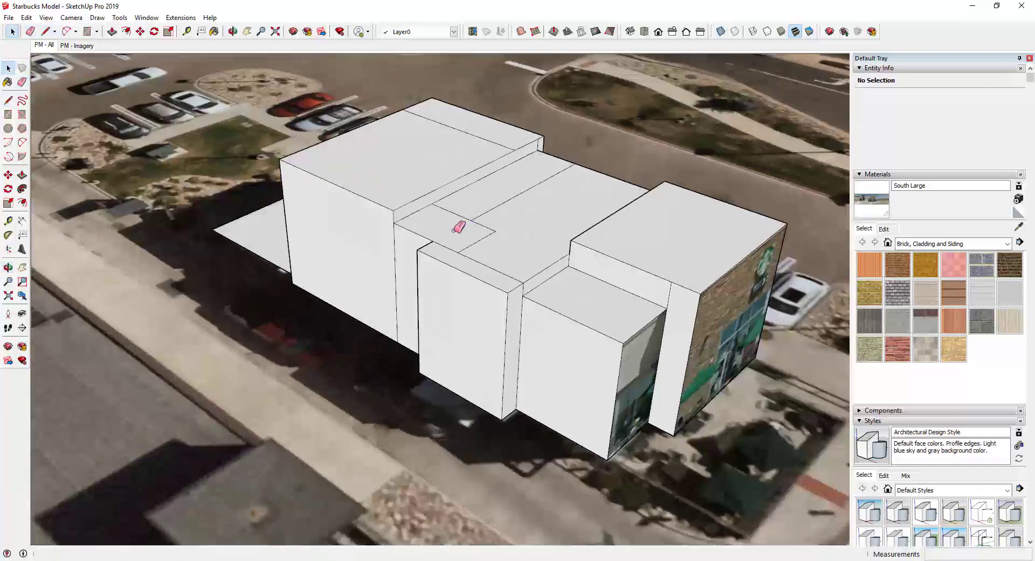
key(p)
click(408, 221)
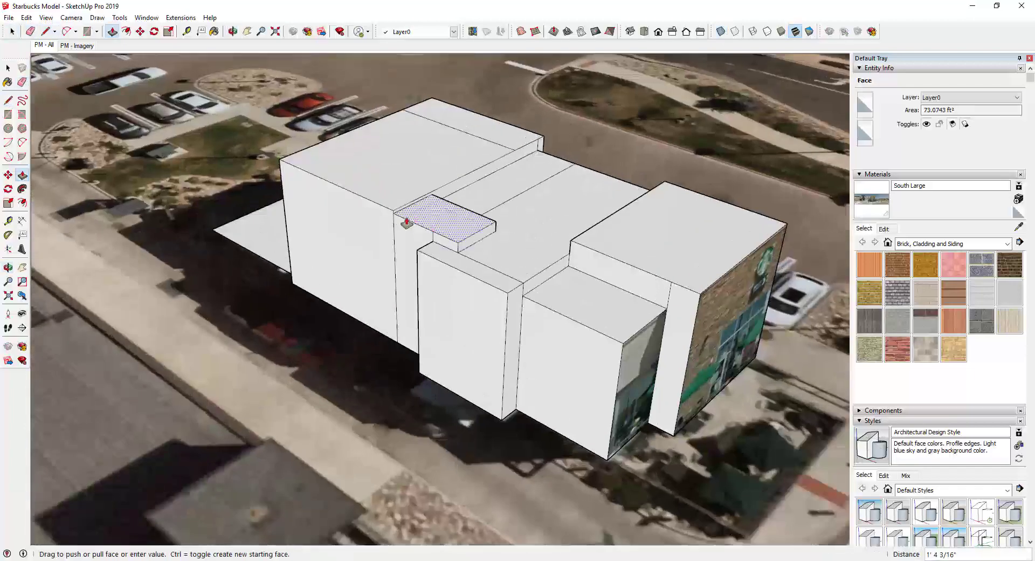
click(395, 211)
scroll(482, 219, up, 3)
scroll(484, 218, down, 2)
Draw the inner edges of a 1' wide parapet along the drive-thru side of the end volume's roof and its raised return
key(l)
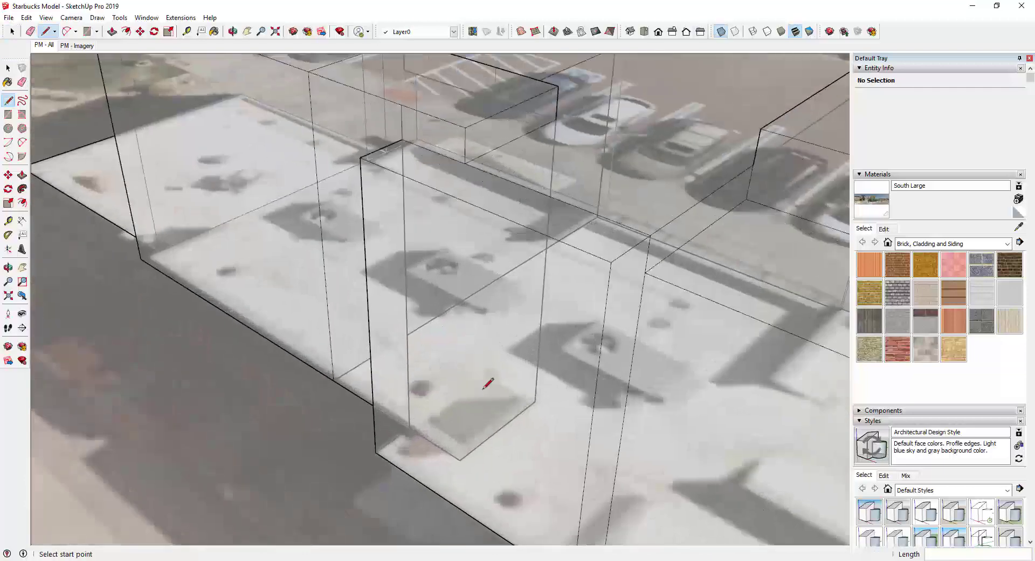
scroll(486, 382, up, 2)
click(537, 383)
scroll(539, 386, up, 2)
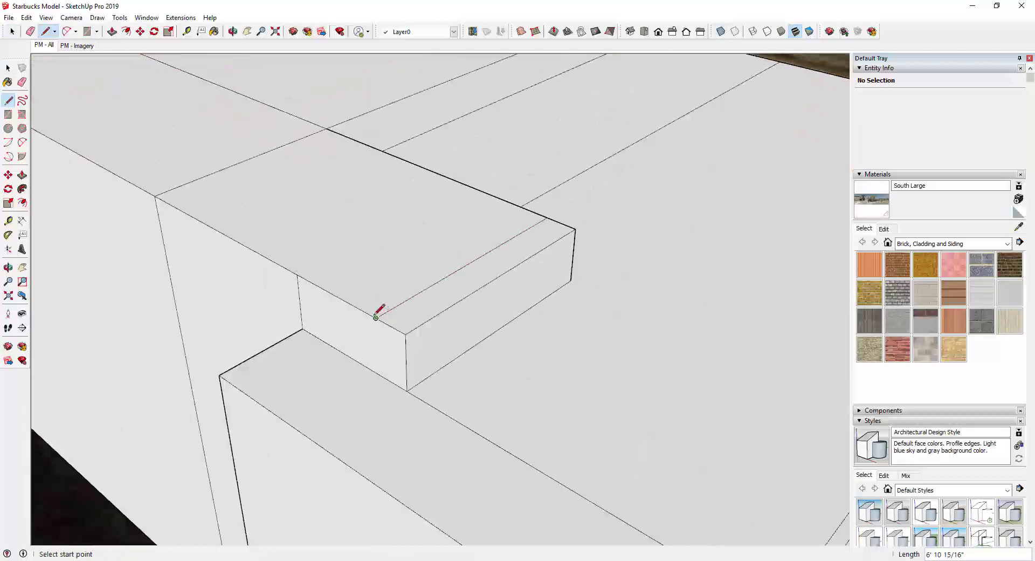
click(402, 303)
scroll(402, 303, down, 4)
click(172, 178)
scroll(173, 178, up, 4)
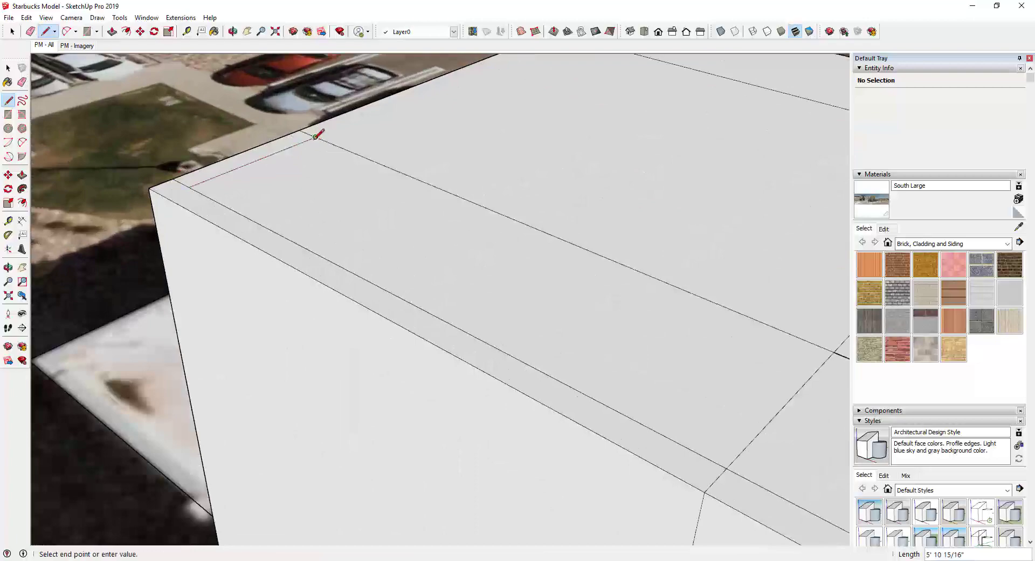
click(316, 137)
Draw matching parapet inner edges 1' in along the parking side of the end volume's roof
scroll(311, 214, down, 6)
scroll(701, 209, down, 2)
middle_drag(704, 209, 453, 267)
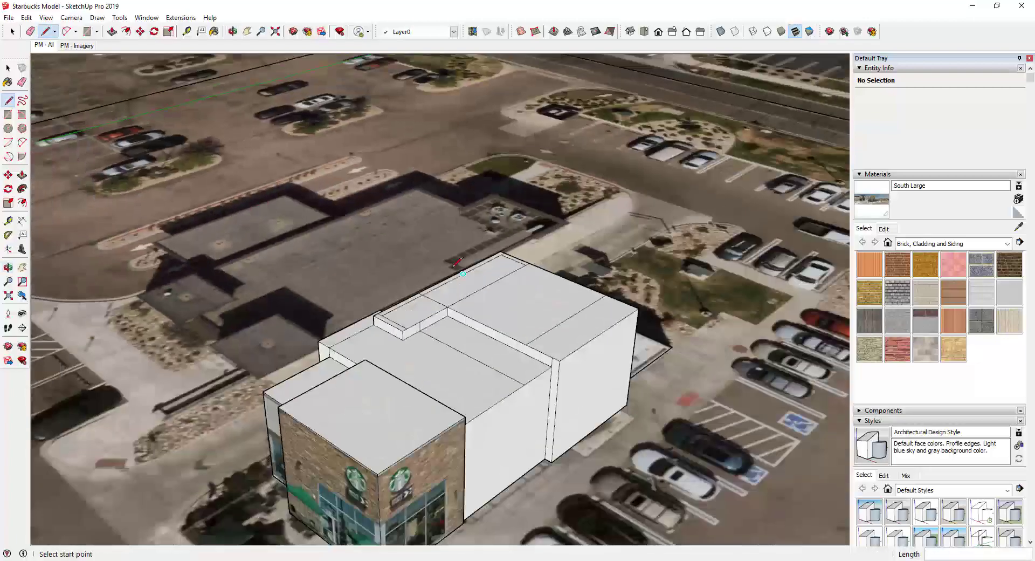
scroll(576, 375, up, 3)
shift+middle_drag(577, 375, 541, 296)
scroll(525, 254, up, 2)
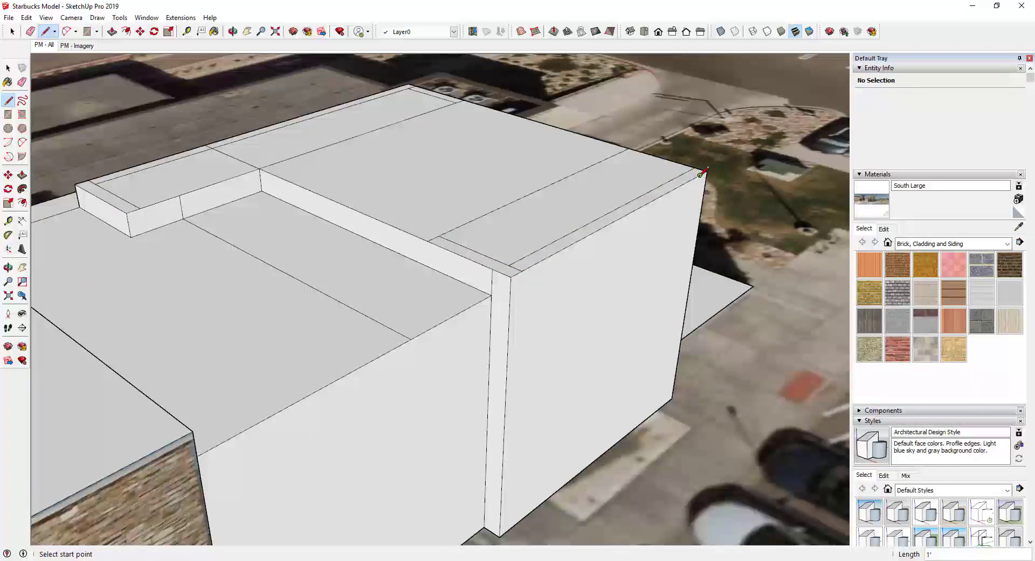
Erase the stray line segments crossing the parapet strips on the end volume's roof
key(e)
scroll(698, 164, up, 2)
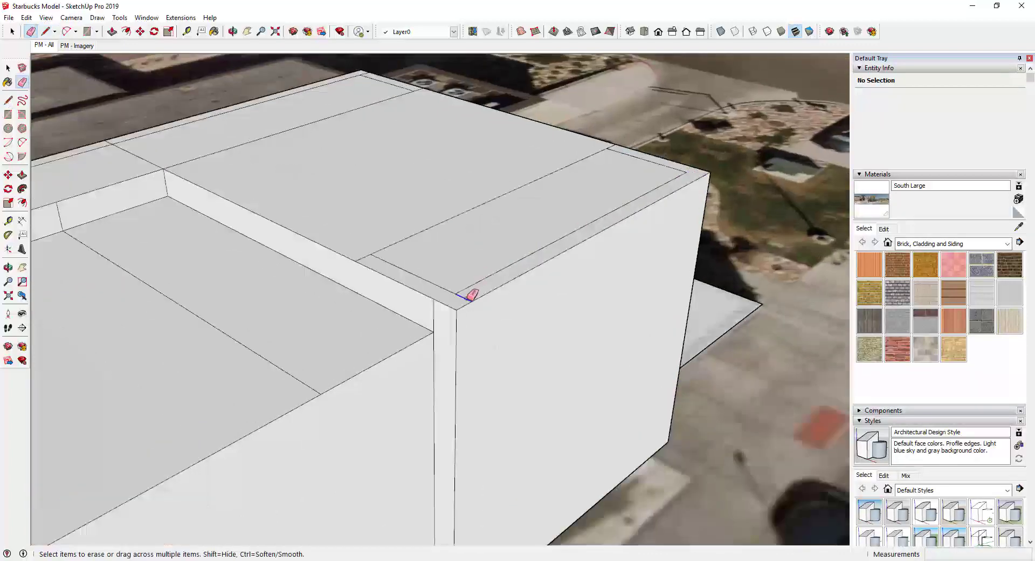
scroll(458, 231, down, 3)
scroll(310, 157, up, 2)
drag(273, 186, 316, 152)
scroll(218, 153, up, 5)
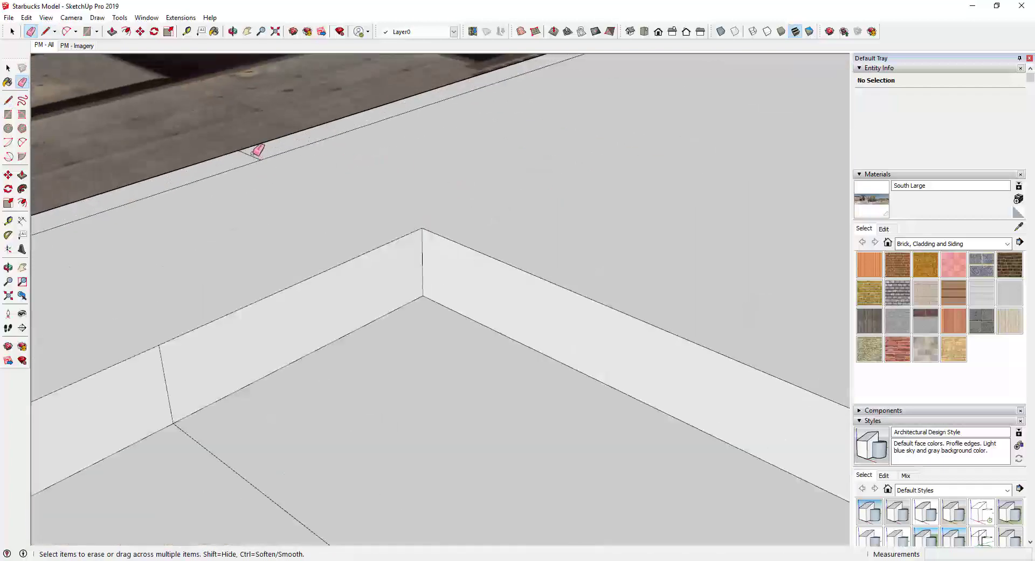
click(253, 152)
Push the end volume's inner roof down level with the adjoining low roof and erase the leftover dividing edges
scroll(251, 178, down, 5)
middle_drag(243, 197, 256, 196)
key(p)
click(372, 203)
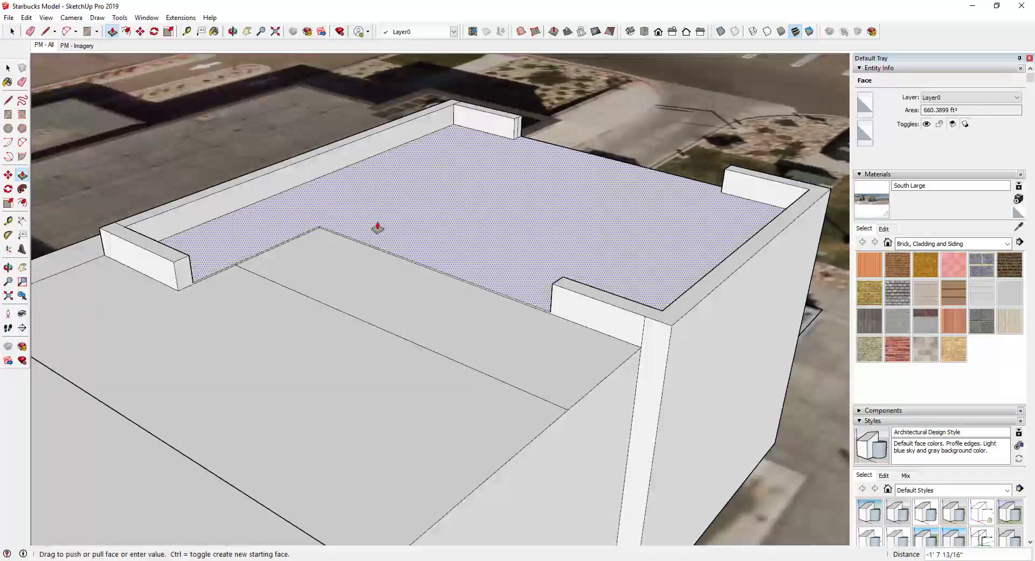
click(364, 259)
key(e)
scroll(328, 236, down, 1)
scroll(474, 154, up, 3)
click(479, 149)
scroll(318, 111, down, 4)
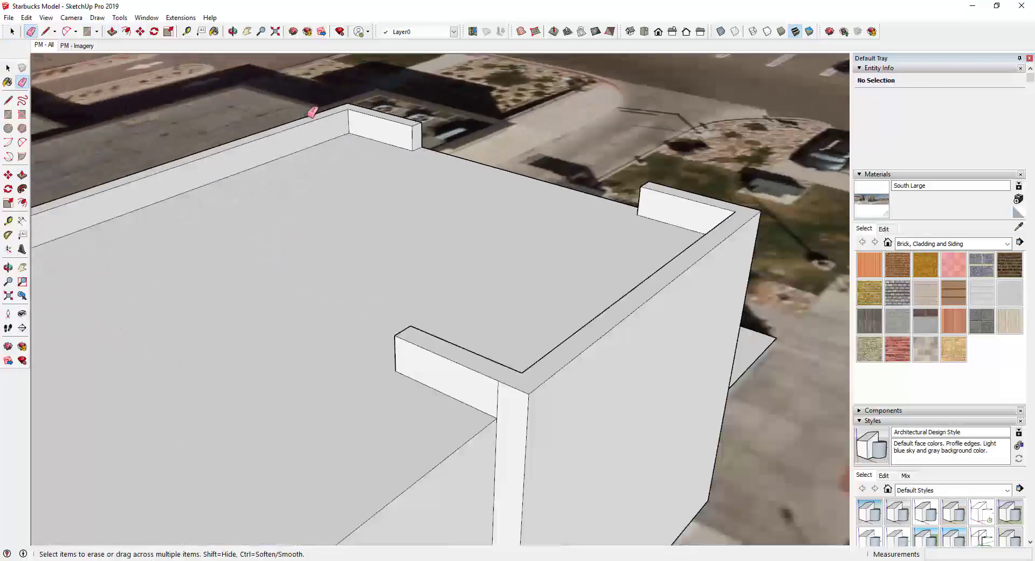
Import the West 2 photo as a texture onto the low side volume's blank drive-thru-side face
scroll(507, 287, down, 3)
mouse_move(507, 287)
middle_down()
mouse_move(552, 185)
mouse_move(708, 242)
middle_up()
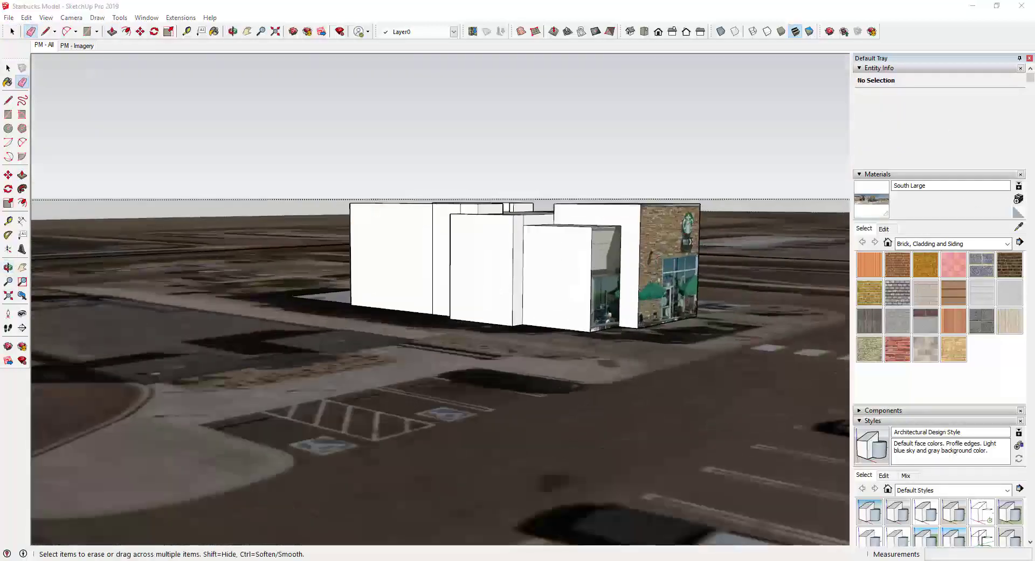
scroll(650, 239, up, 3)
mouse_move(641, 237)
middle_down()
mouse_move(636, 243)
mouse_move(650, 243)
middle_up()
click(9, 17)
click(25, 171)
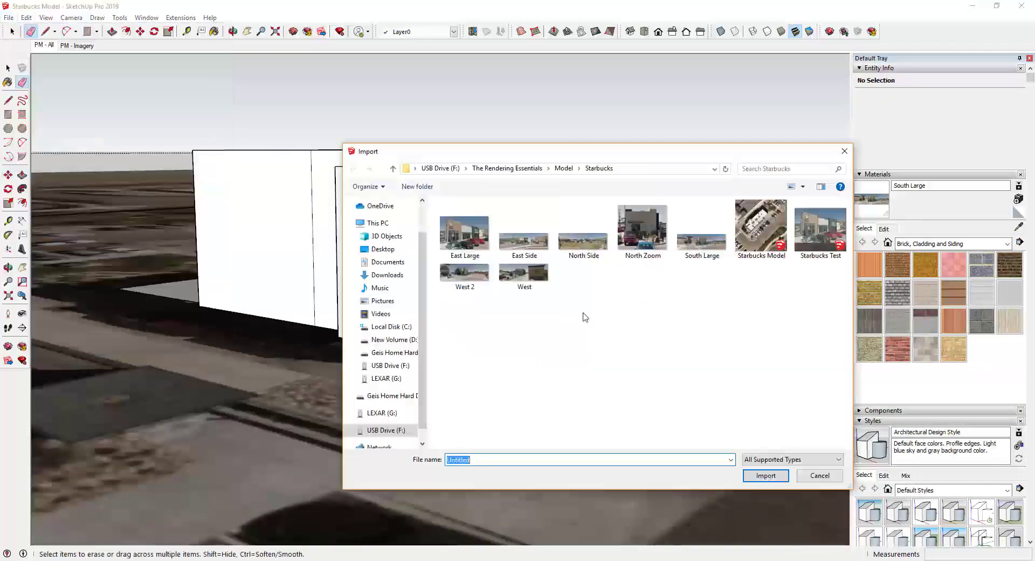
double_click(465, 276)
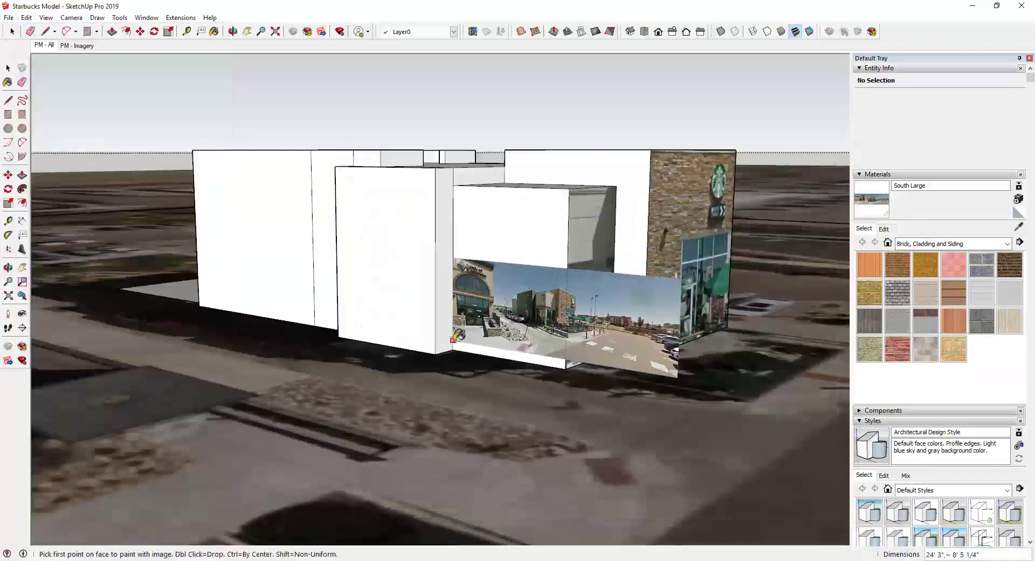
click(454, 351)
click(631, 296)
Start positioning the West 2 texture and place its four pins on the corners of the photo's tan logo wall
scroll(555, 312, up, 3)
right_click(534, 312)
click(675, 170)
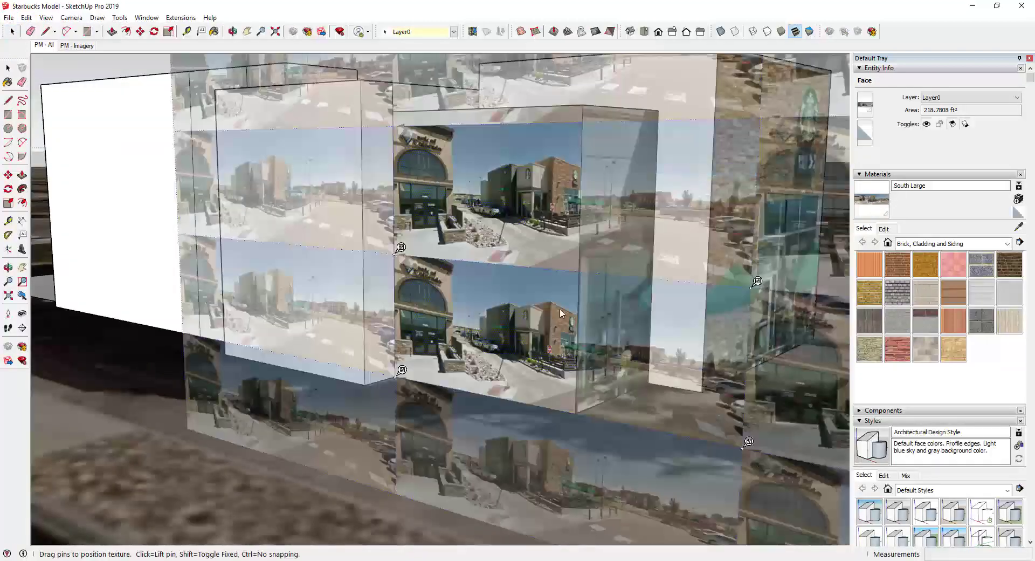
scroll(560, 309, up, 4)
scroll(455, 265, down, 4)
click(757, 450)
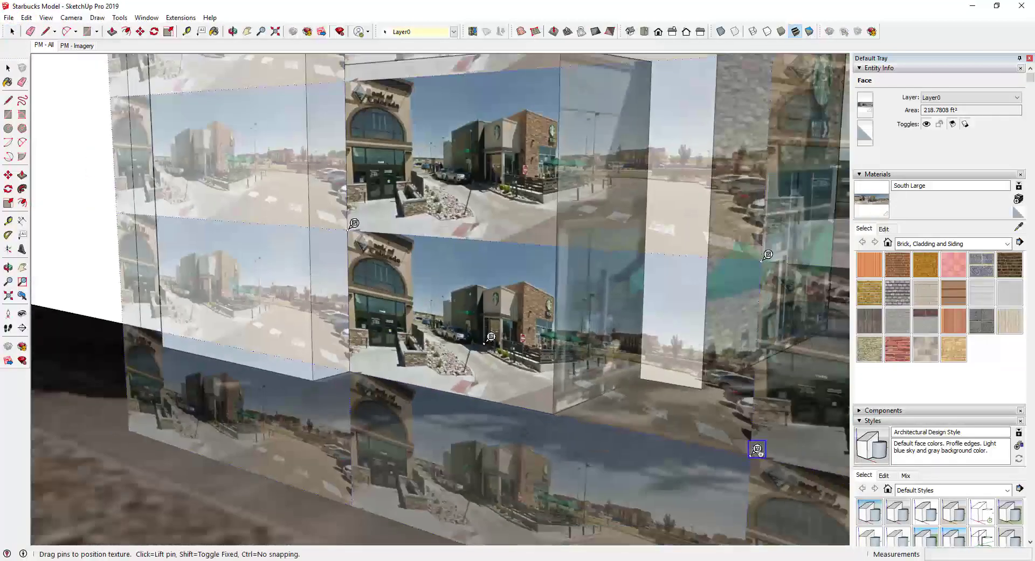
scroll(507, 356, up, 9)
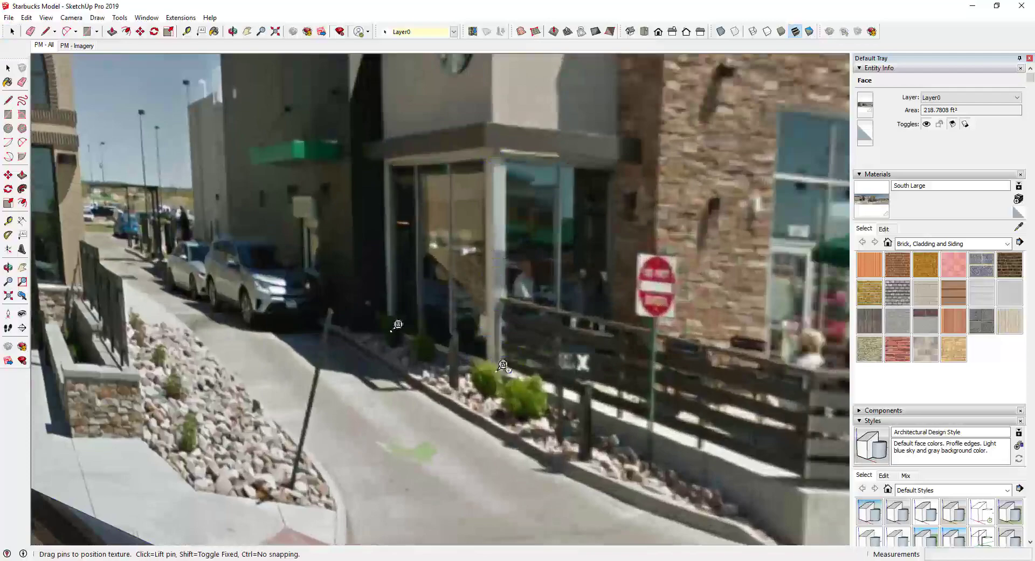
scroll(439, 193, down, 5)
scroll(457, 176, up, 2)
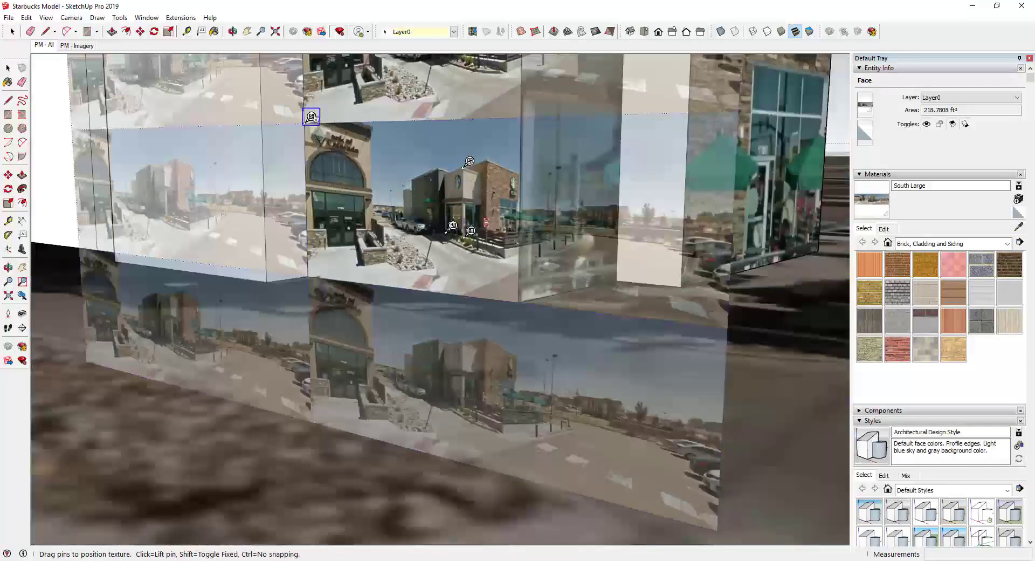
scroll(453, 166, up, 5)
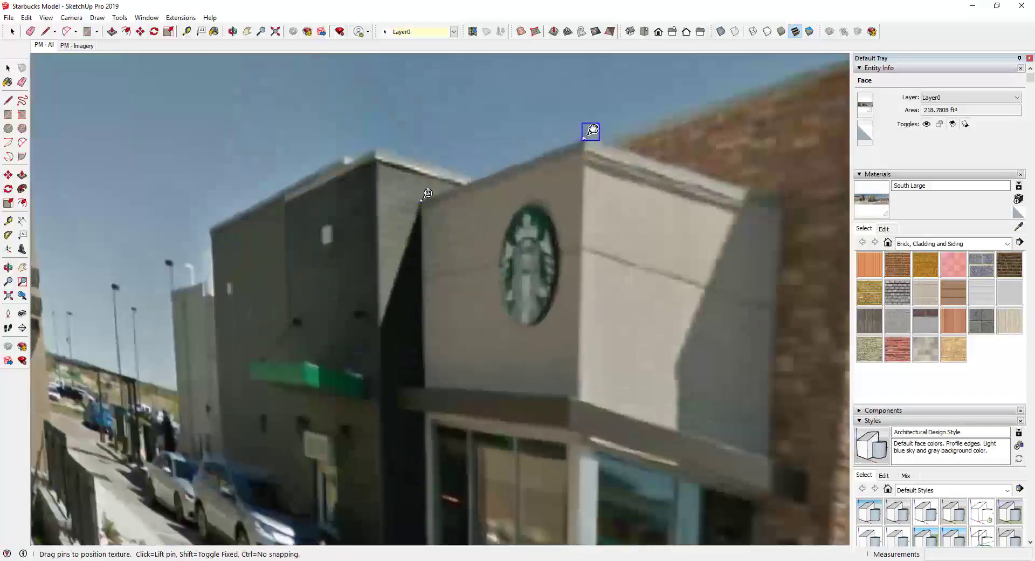
scroll(525, 277, down, 6)
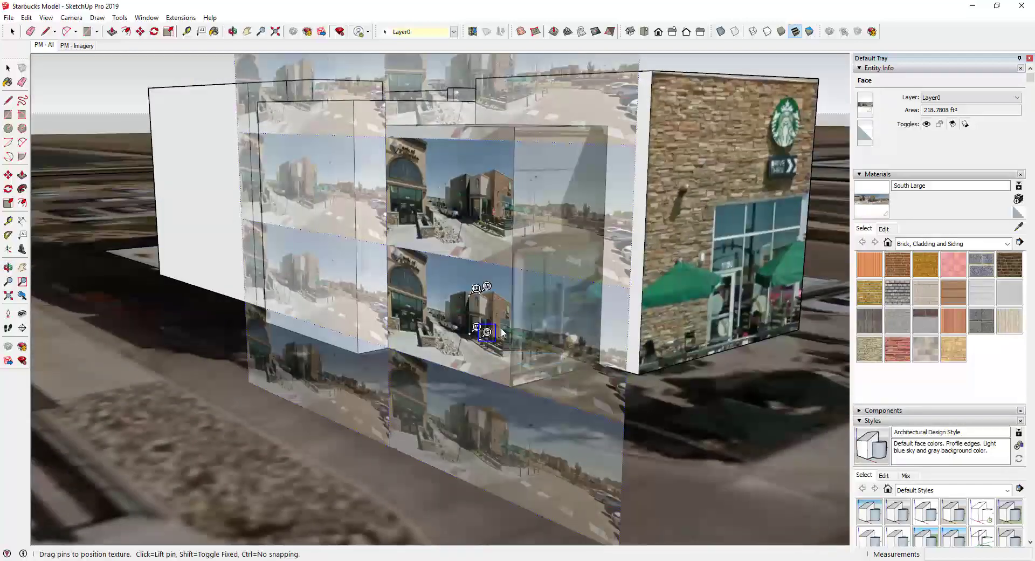
Stretch the pinned photo wall to the corners of the side volume's drive-thru-side face and apply the texture
drag(477, 326, 395, 341)
drag(477, 288, 521, 120)
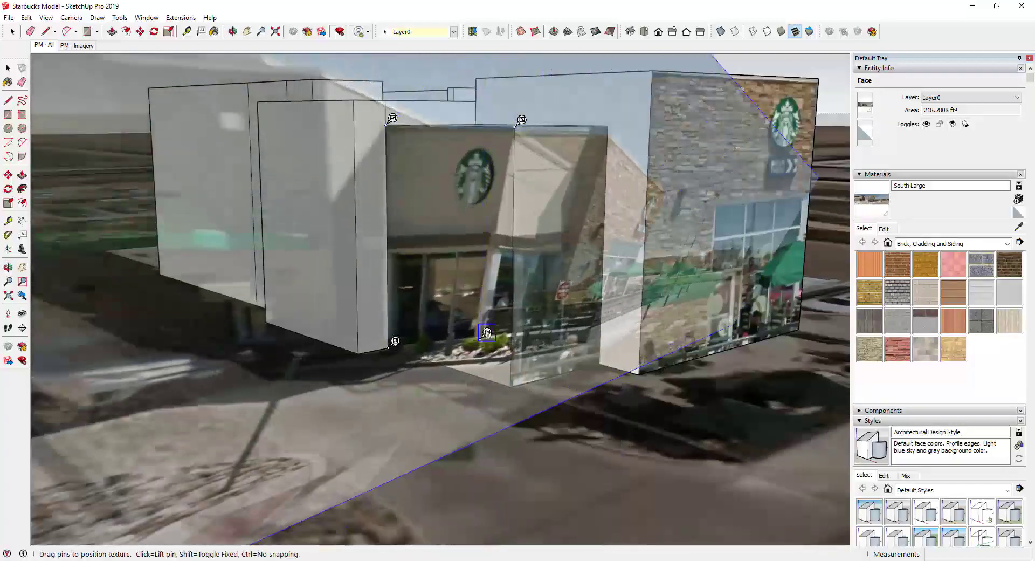
scroll(487, 332, down, 2)
key(Return)
Paint the taller volume's blank drive-thru-side face with the West 2 texture and start positioning it with free pins
scroll(511, 356, down, 5)
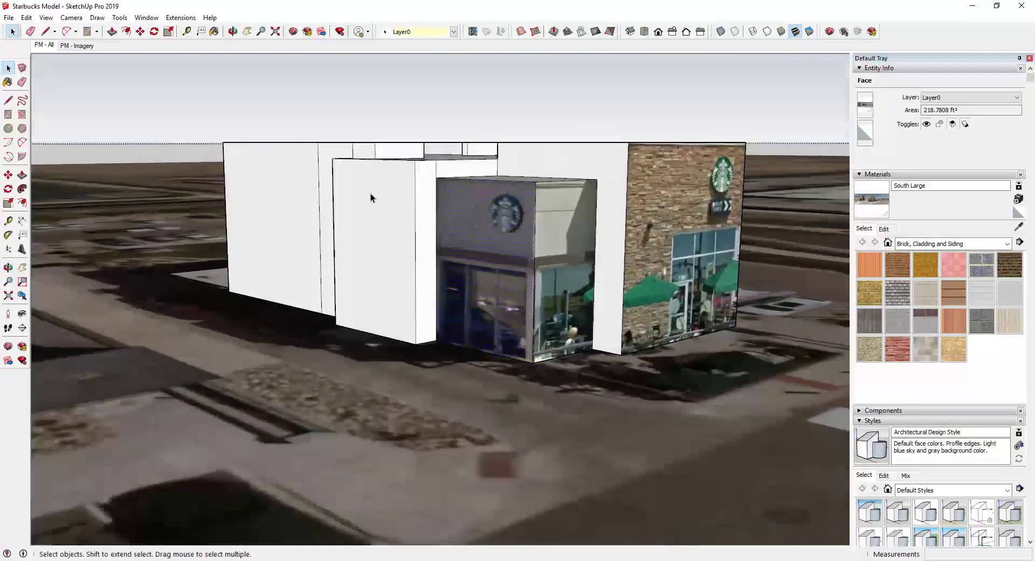
right_click(381, 224)
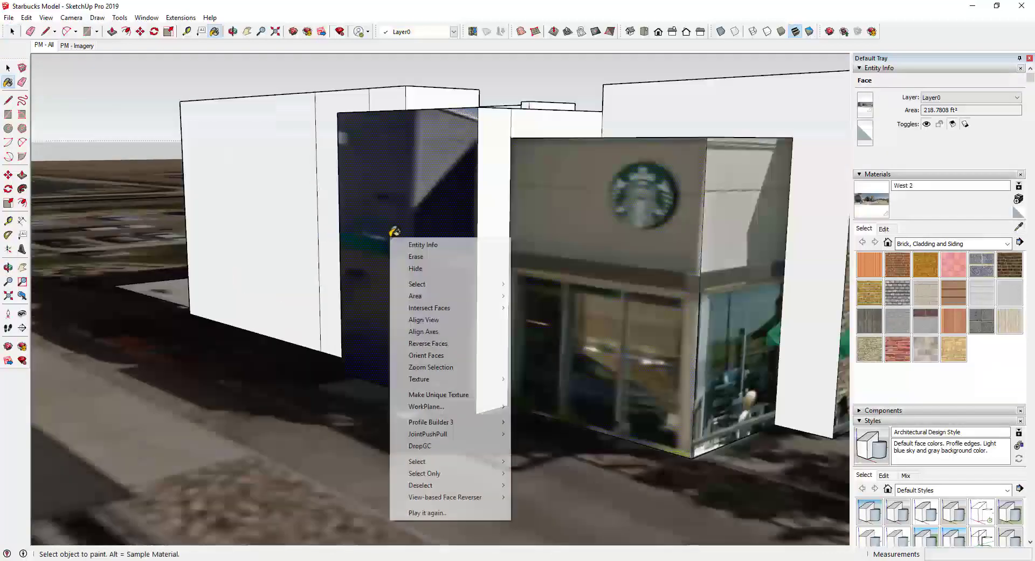
mouse_move(416, 376)
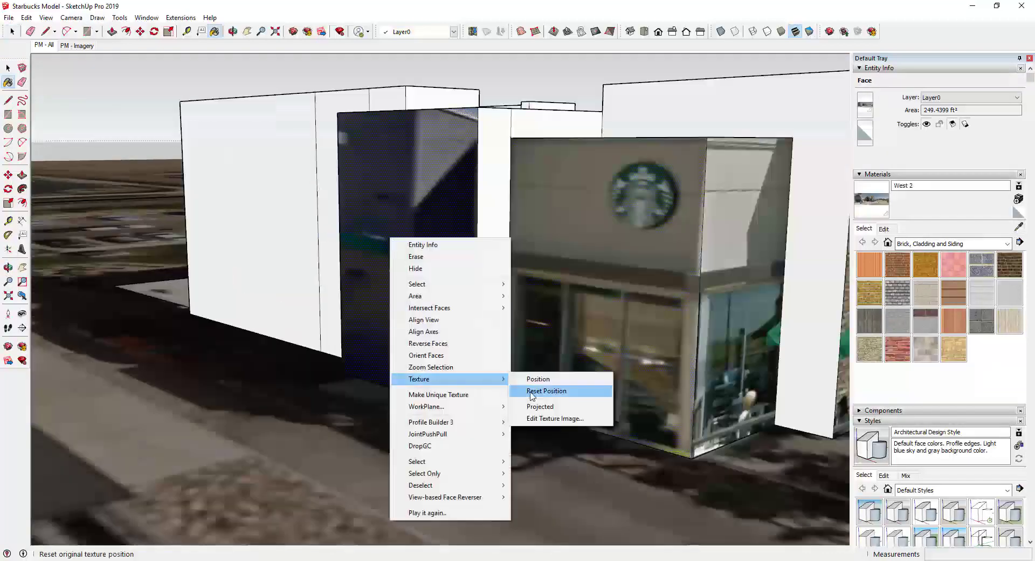
click(544, 377)
right_click(402, 232)
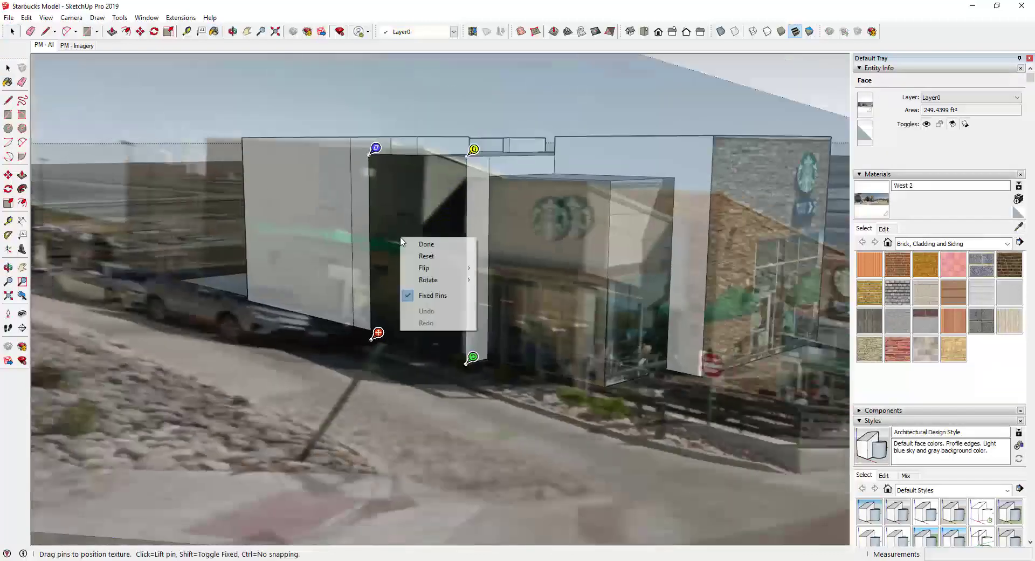
click(426, 302)
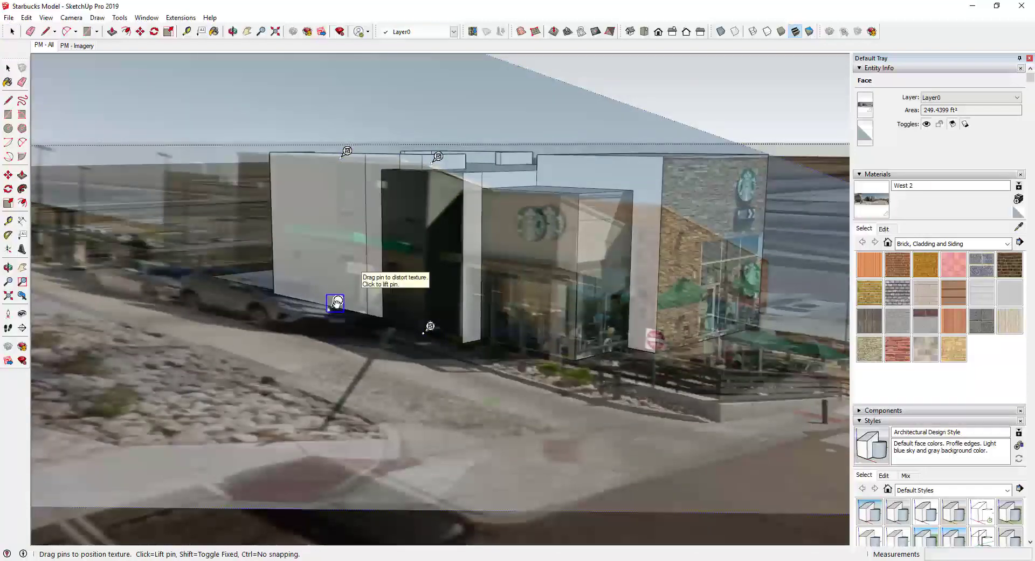
Stretch the pinned dark photo wall to the four corners of the taller volume's drive-thru-side face and apply the texture
drag(349, 153, 390, 164)
drag(439, 158, 471, 168)
drag(431, 329, 471, 338)
drag(335, 304, 392, 318)
click(144, 330)
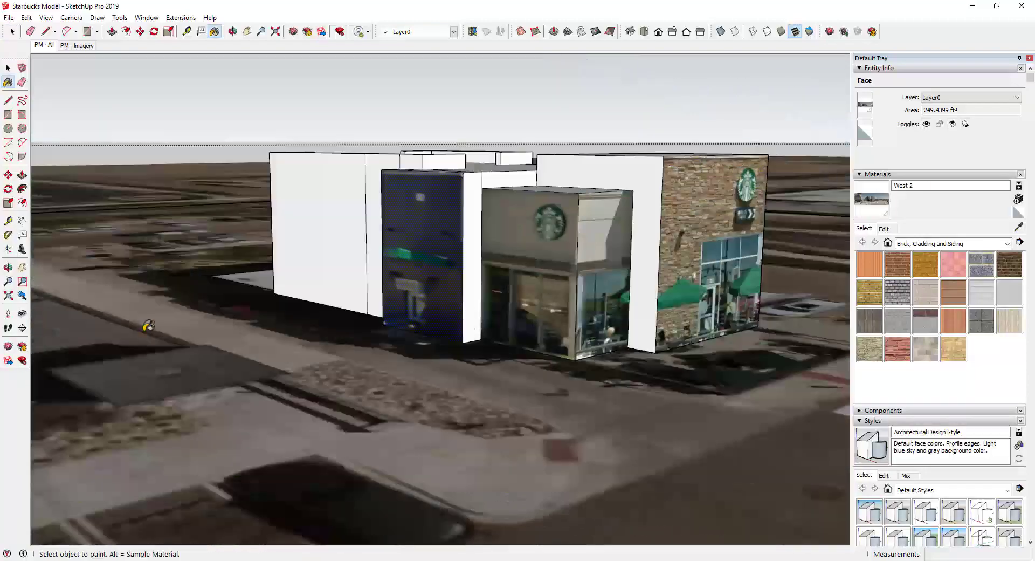
Reposition the West 2 texture on the taller volume's face, fine-tuning its two lower pins at the base corners
scroll(464, 294, up, 3)
right_click(425, 203)
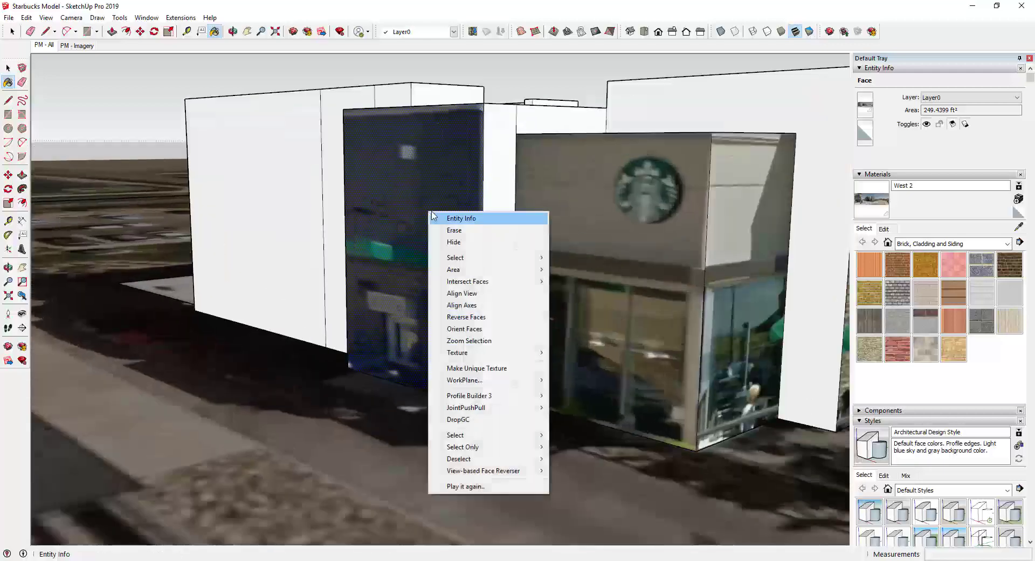
mouse_move(485, 351)
click(569, 351)
scroll(503, 408, up, 2)
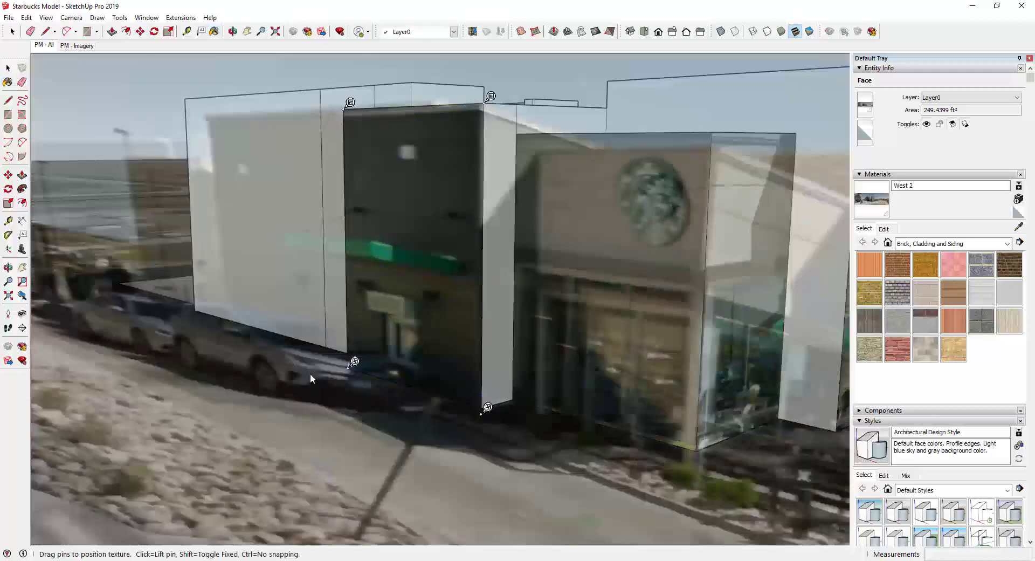
drag(355, 369, 351, 363)
drag(488, 407, 490, 399)
key(Return)
scroll(462, 274, down, 3)
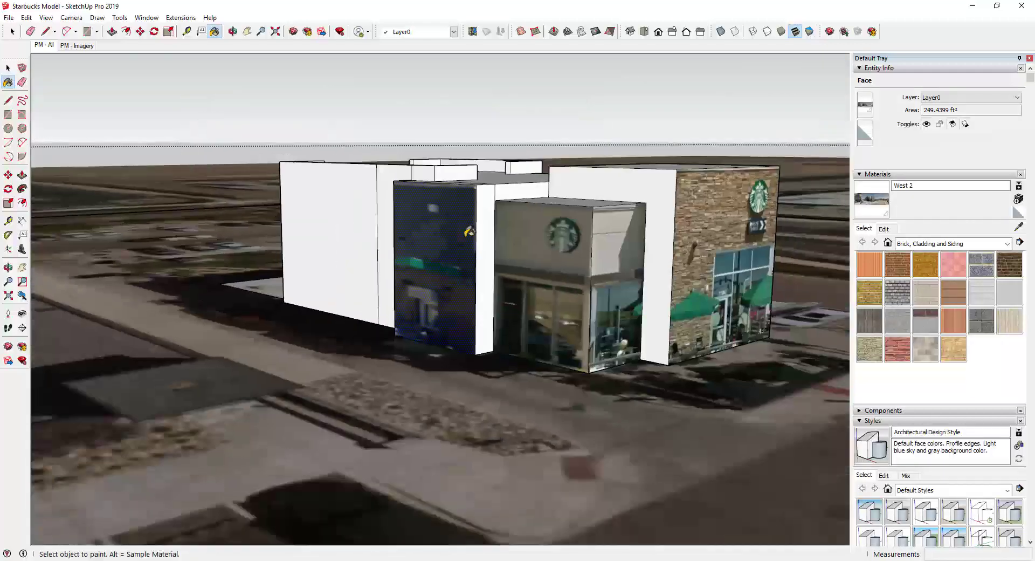
Pull the ground pad at the building's untextured end up level with the existing low roof
middle_drag(409, 201, 551, 206)
key(e)
scroll(454, 200, down, 5)
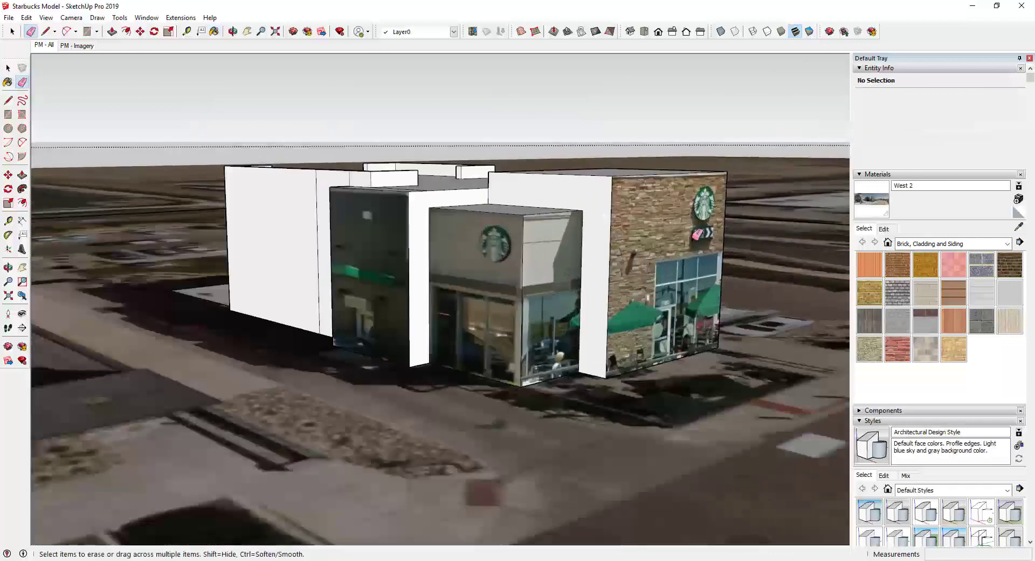
scroll(519, 203, up, 3)
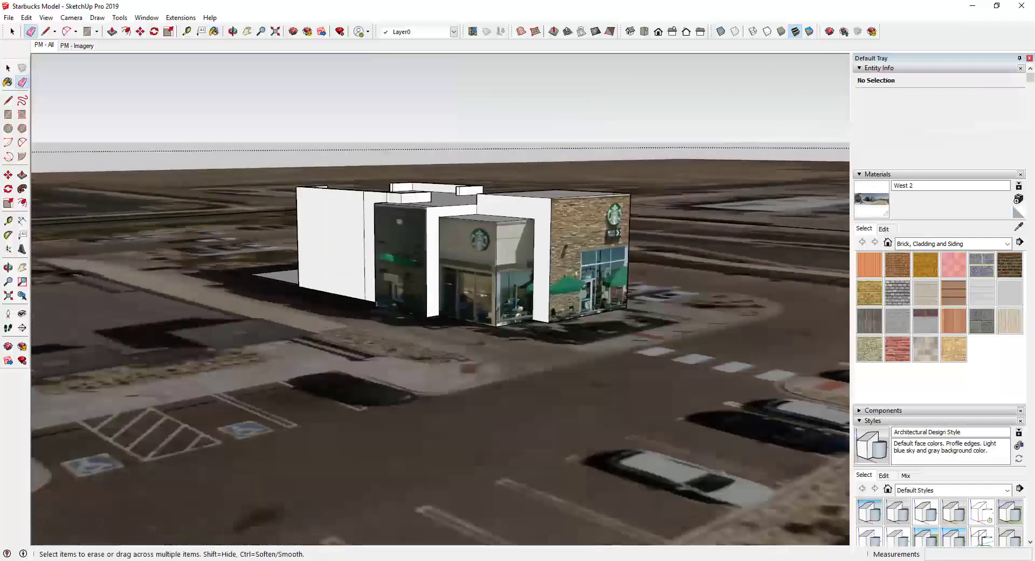
mouse_move(565, 248)
middle_down()
mouse_move(554, 266)
mouse_move(601, 305)
mouse_move(593, 302)
middle_up()
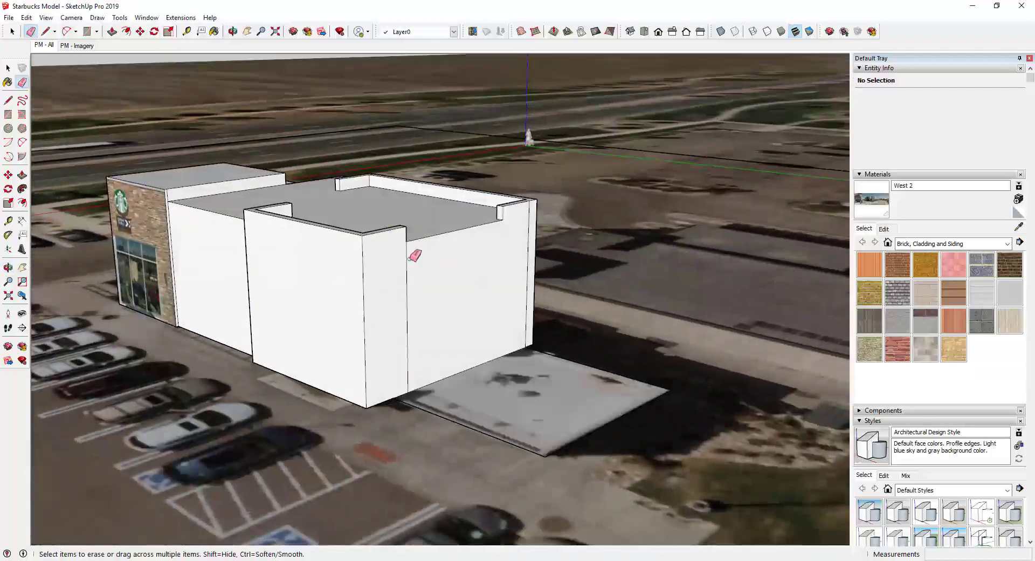
key(p)
click(514, 398)
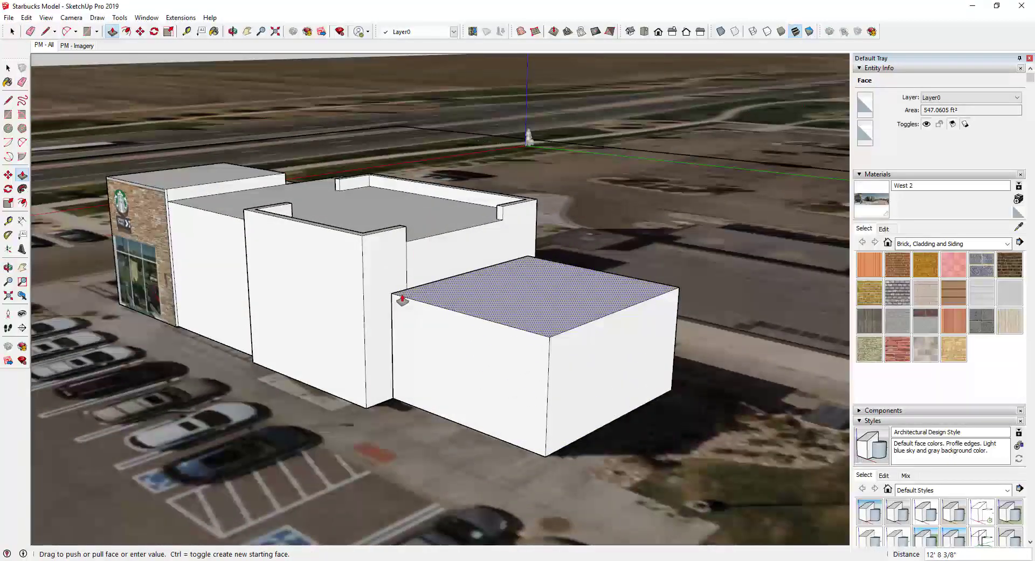
click(225, 219)
Import the North Zoom photo as a texture onto the new end volume's outer end face
middle_drag(510, 350, 469, 220)
key(space)
click(9, 17)
click(42, 172)
double_click(585, 219)
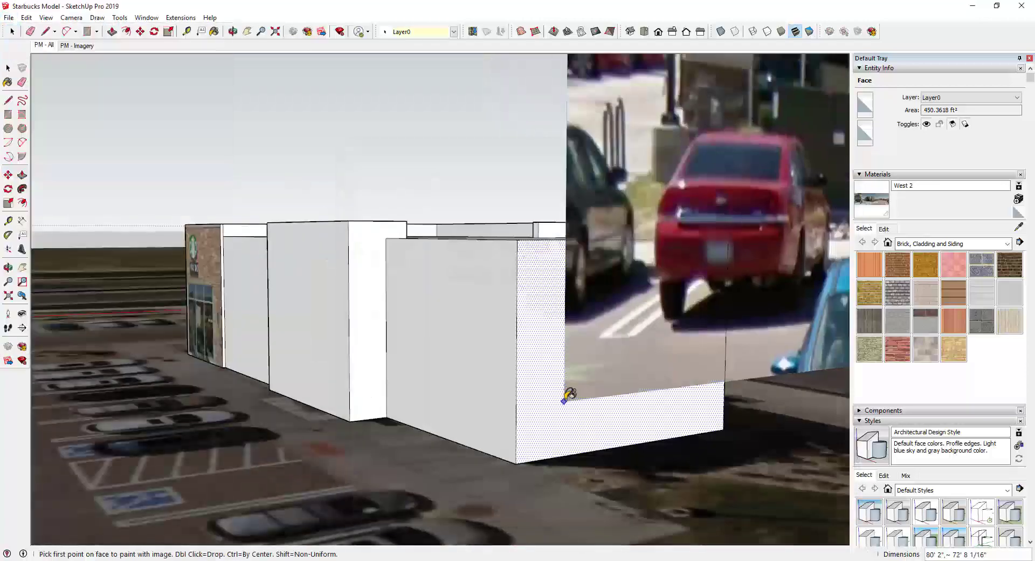
click(516, 464)
click(710, 317)
Position the North Zoom texture by stretching the photo's Starbucks Coffee wall to the end face's four corners
right_click(634, 306)
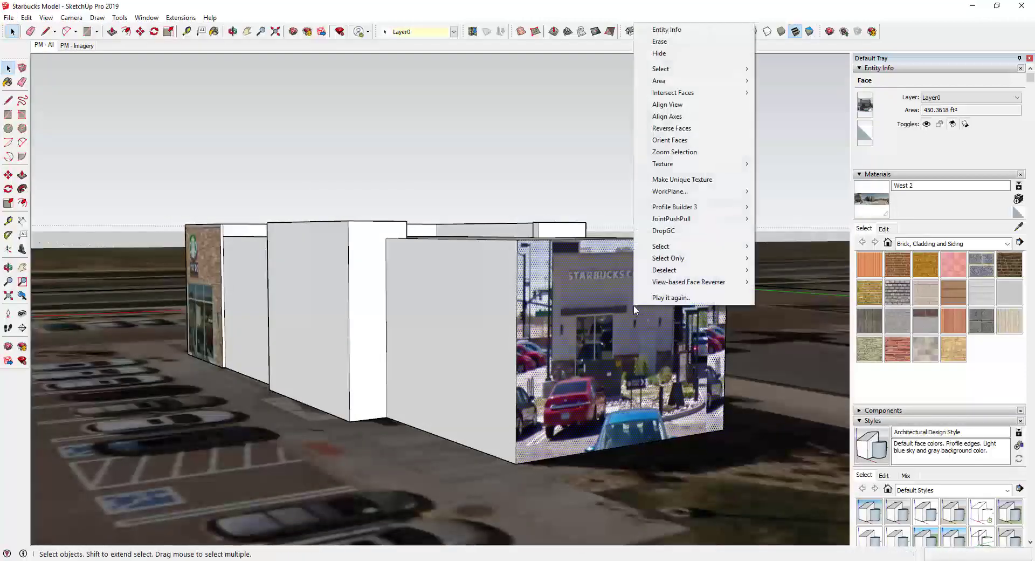
click(781, 164)
click(718, 212)
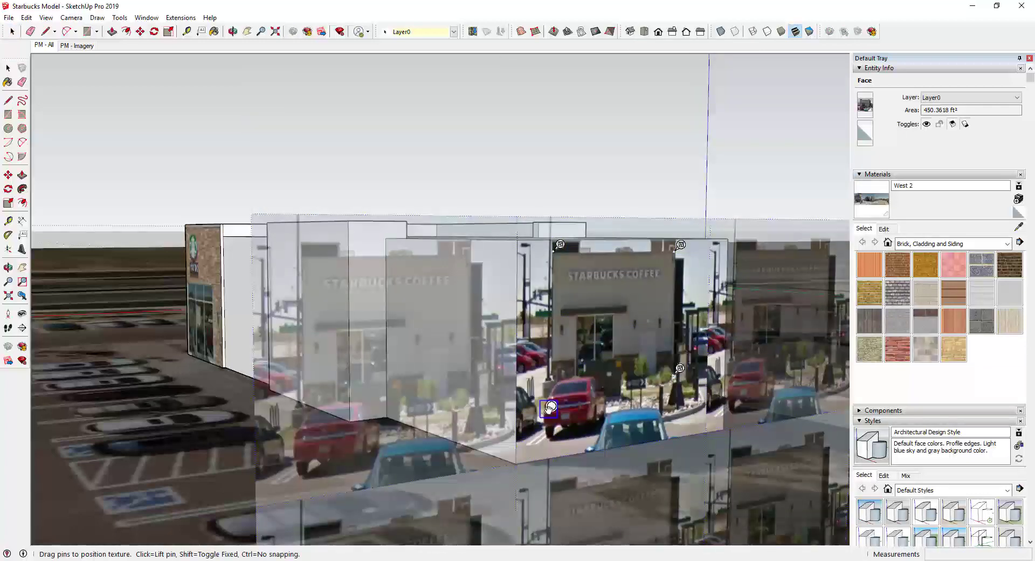
drag(561, 384, 524, 456)
drag(560, 244, 525, 233)
drag(681, 245, 735, 232)
drag(679, 371, 729, 423)
scroll(729, 424, up, 2)
scroll(720, 425, down, 1)
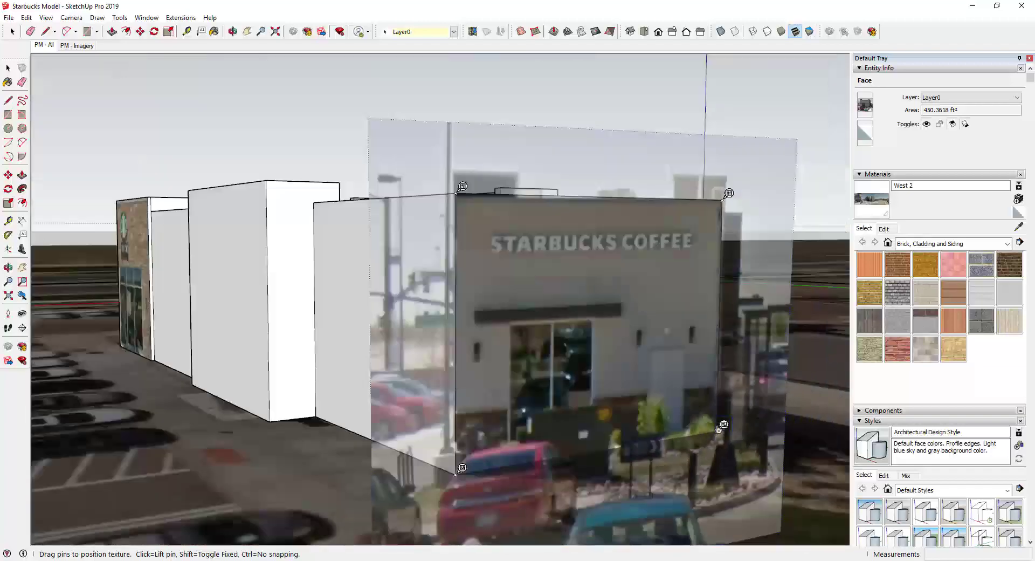
key(Return)
Import the East Large photo as a texture onto the recessed parking-side wall beside the brick volume
scroll(712, 423, down, 2)
middle_drag(442, 232, 610, 259)
click(8, 17)
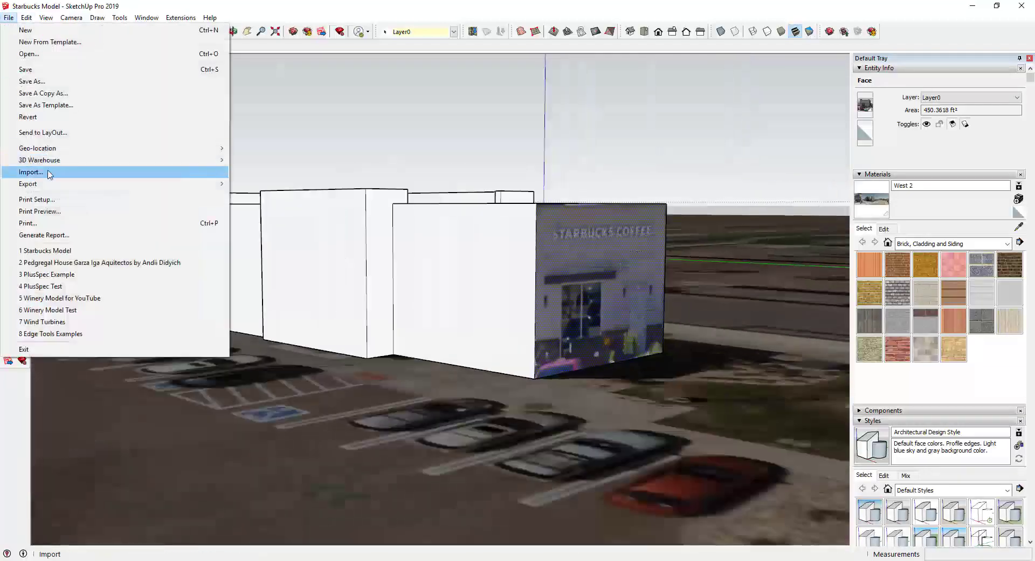
click(46, 174)
double_click(472, 240)
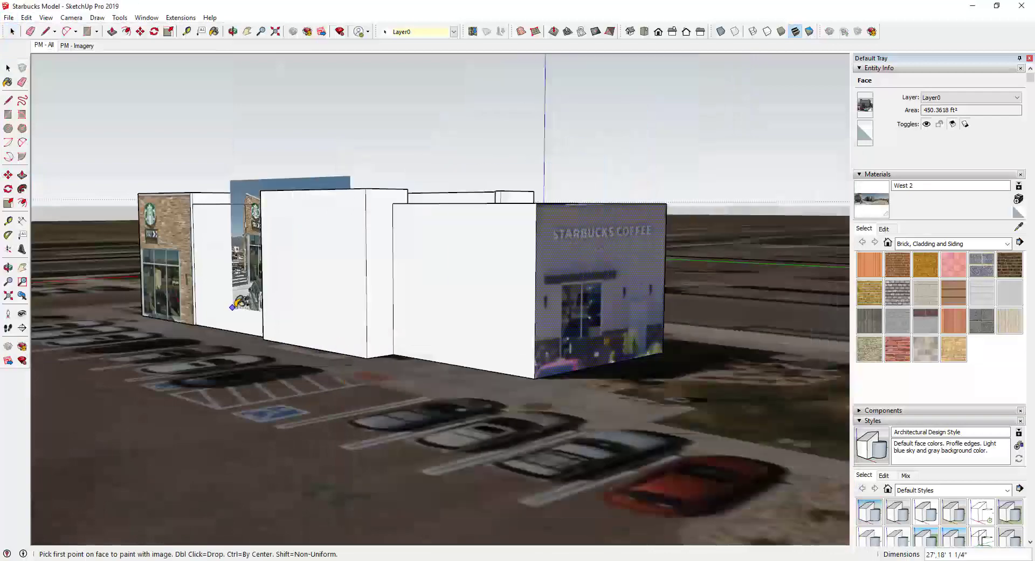
middle_drag(232, 309, 410, 297)
scroll(380, 329, up, 2)
click(377, 323)
click(507, 178)
Start positioning the East Large texture and place its pins on the corners of the photo's white recessed wall
right_click(463, 240)
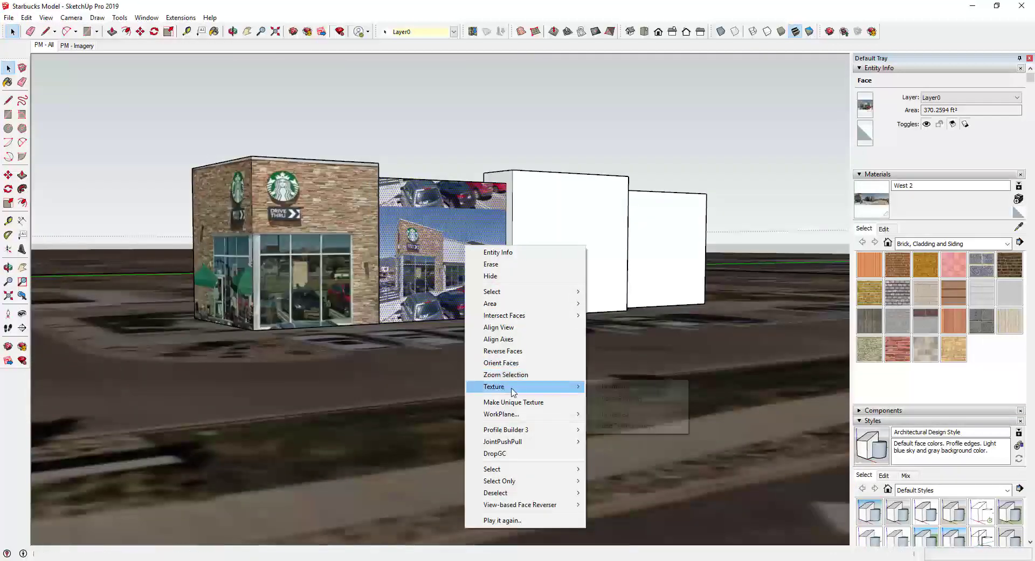
mouse_move(531, 382)
click(609, 385)
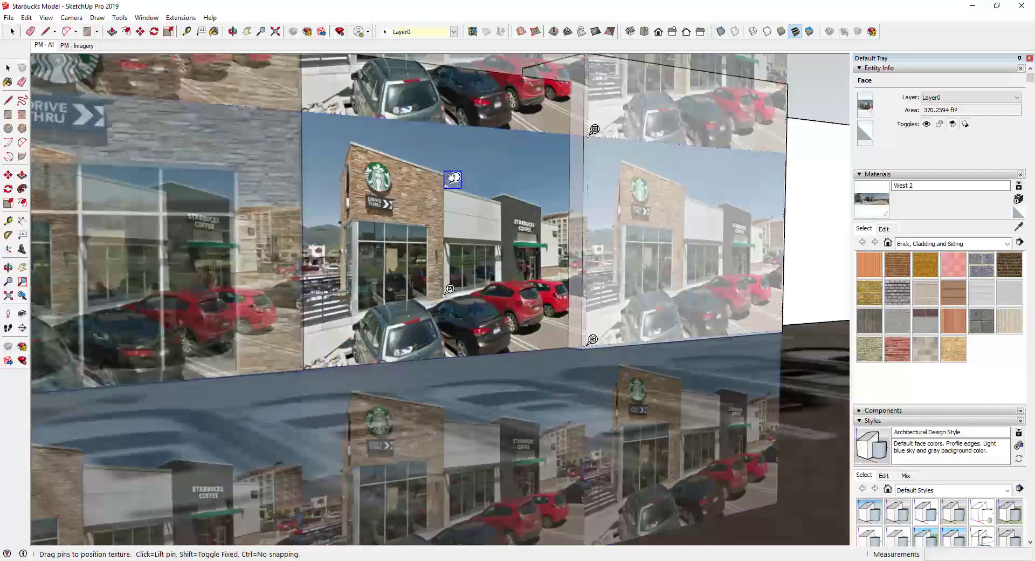
click(503, 198)
click(593, 339)
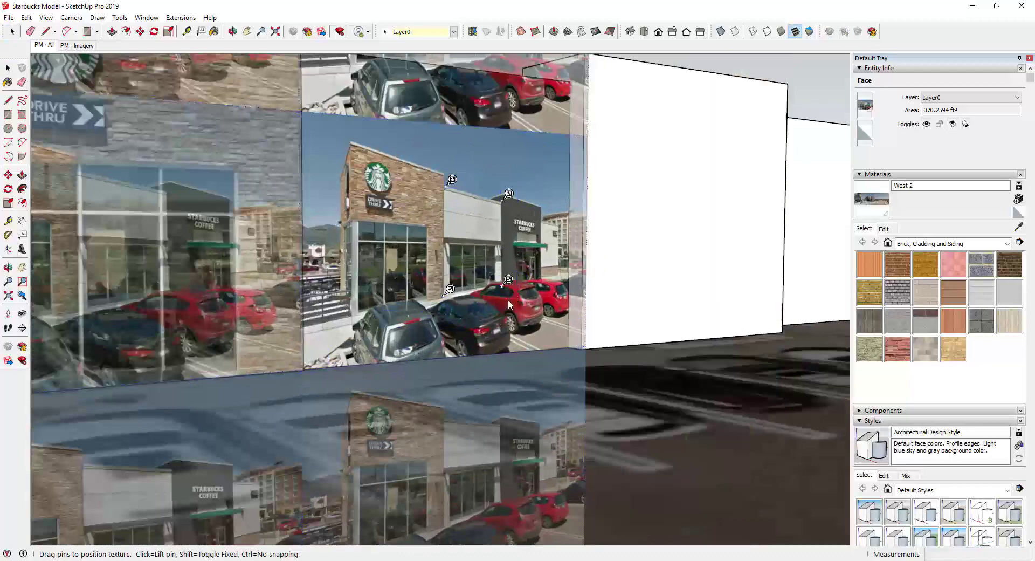
Stretch the pinned white photo wall to the recessed face's corners, fine-tune the upper pins, and apply the texture
scroll(508, 300, down, 2)
drag(508, 284, 561, 327)
drag(510, 216, 560, 129)
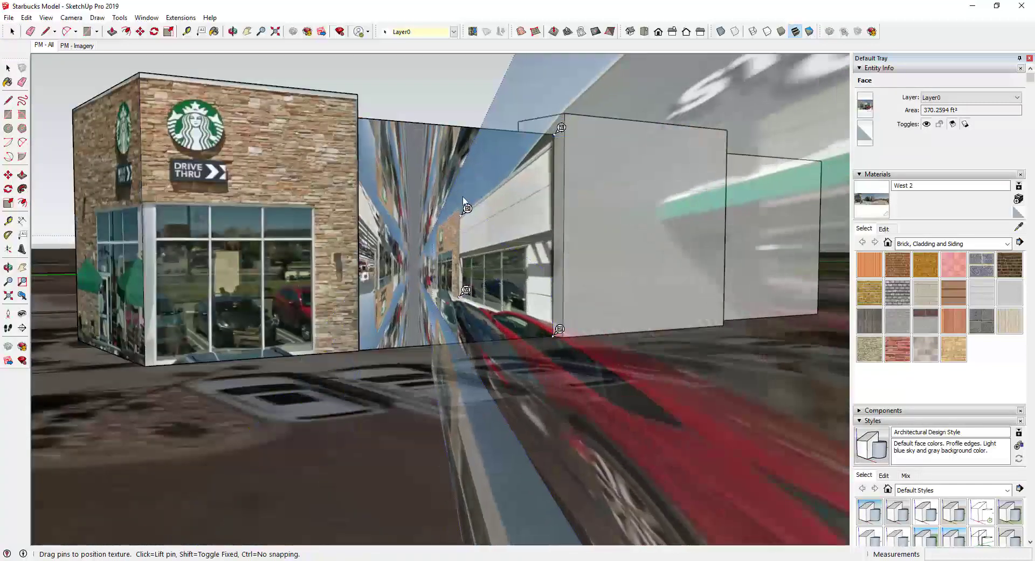
middle_drag(462, 200, 422, 325)
drag(425, 153, 418, 153)
scroll(412, 153, up, 4)
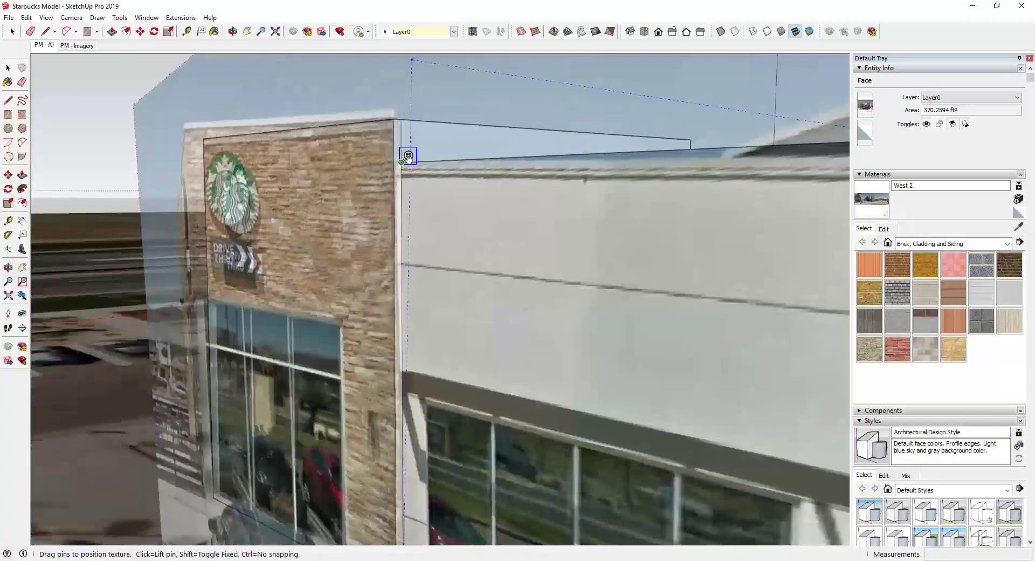
scroll(440, 189, down, 3)
middle_drag(766, 259, 874, 278)
scroll(596, 153, up, 1)
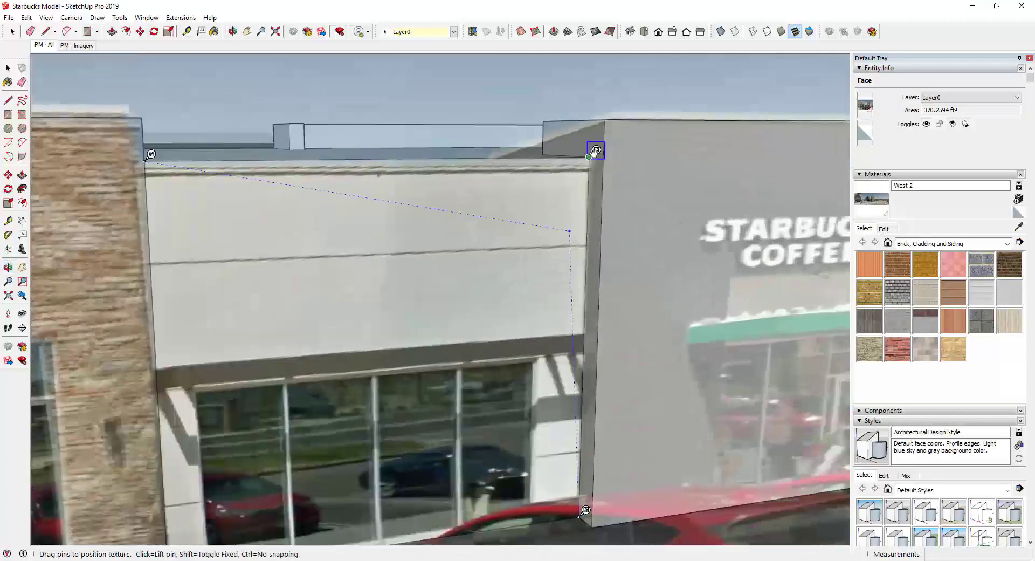
scroll(598, 150, down, 6)
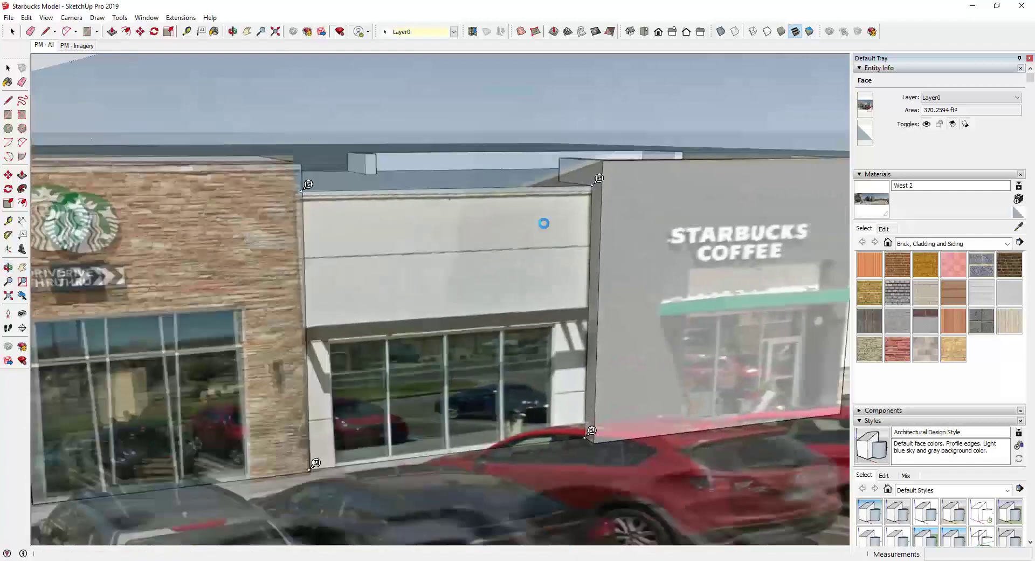
key(Return)
Save the model and accept the automatic fix for the model's detected problem
middle_drag(493, 305, 498, 303)
click(9, 17)
click(19, 67)
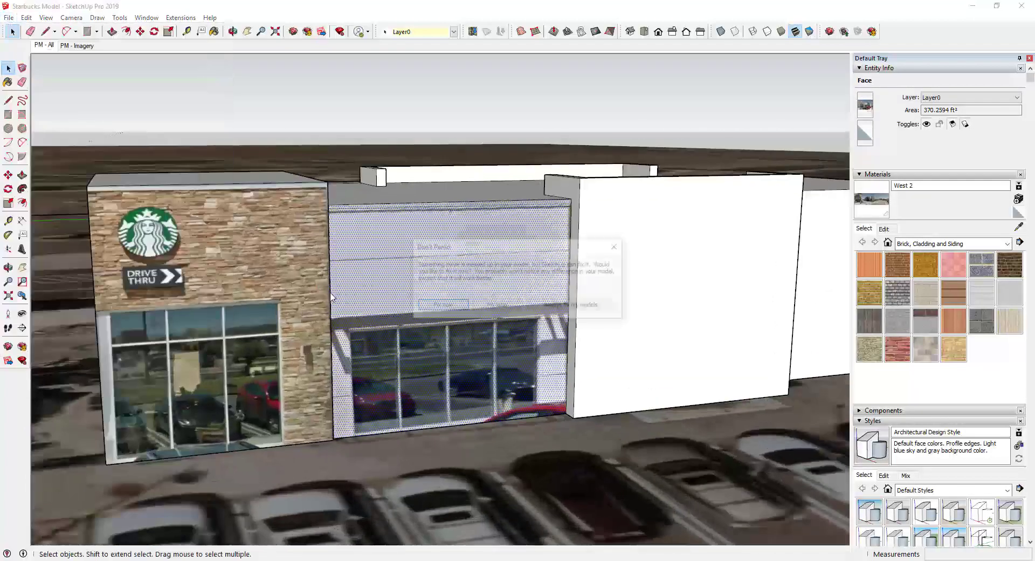
key(Return)
key(Return)
Paint the projecting volume's blank parking-side face with the East Large texture and start positioning it
middle_drag(408, 350, 542, 261)
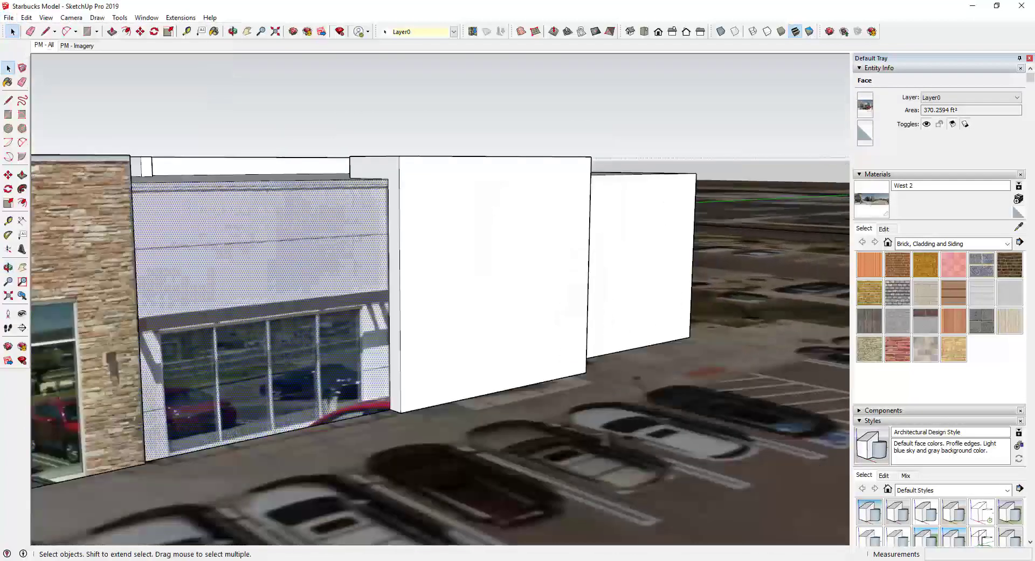
click(460, 229)
right_click(488, 250)
click(641, 397)
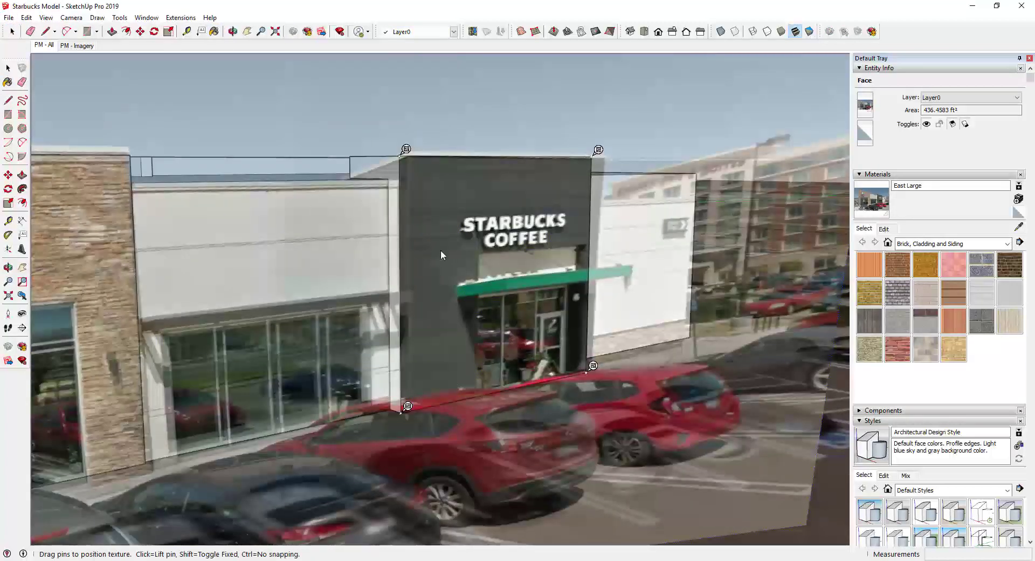
Align the photo's dark Starbucks Coffee wall to the corners of the projecting volume's parking-side face and apply the texture
drag(416, 144, 407, 147)
drag(611, 147, 599, 152)
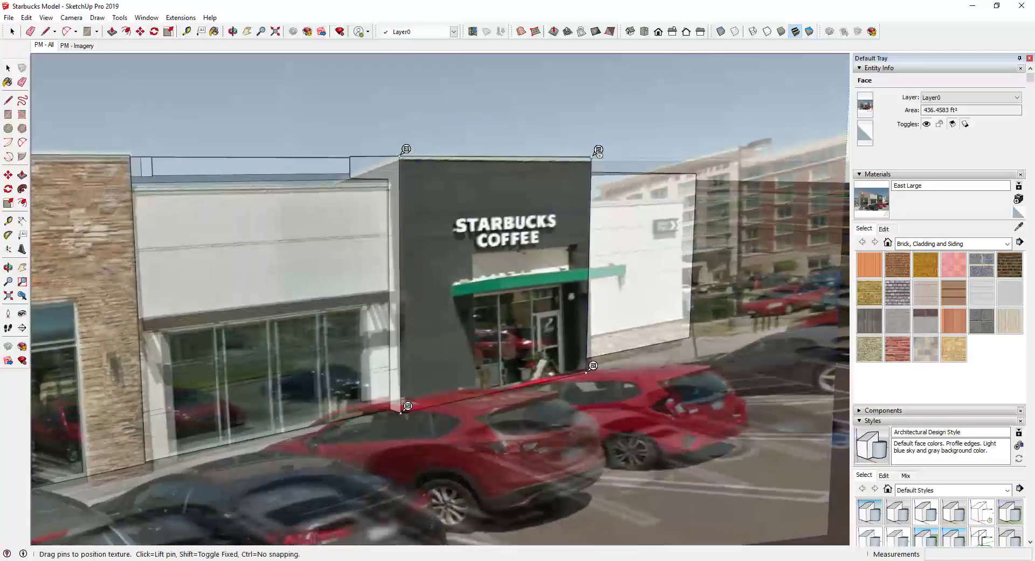
scroll(407, 407, up, 3)
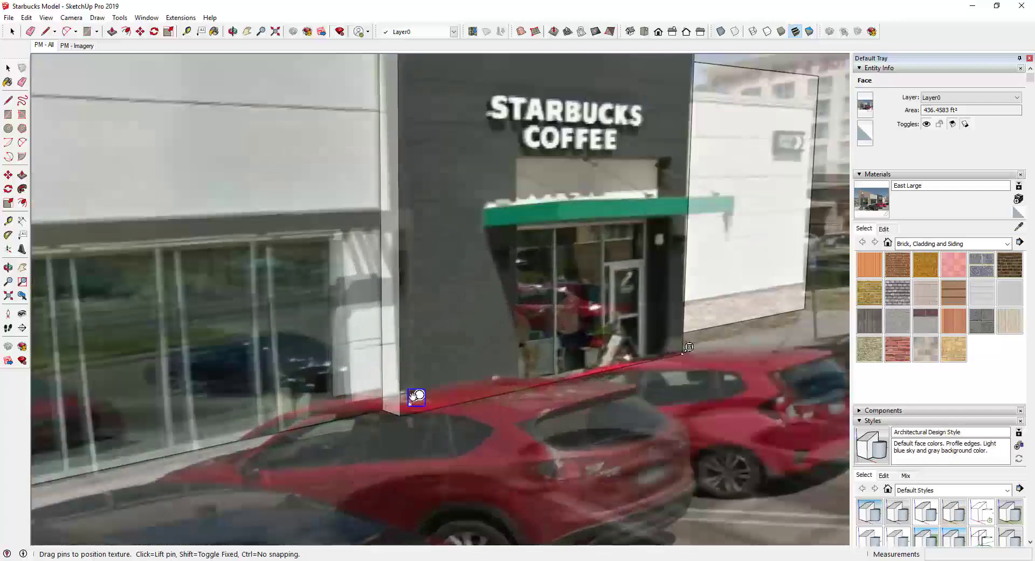
scroll(448, 212, down, 5)
key(Return)
Import the East Side photo as a texture onto the end volume's blank parking-side face
scroll(702, 240, up, 2)
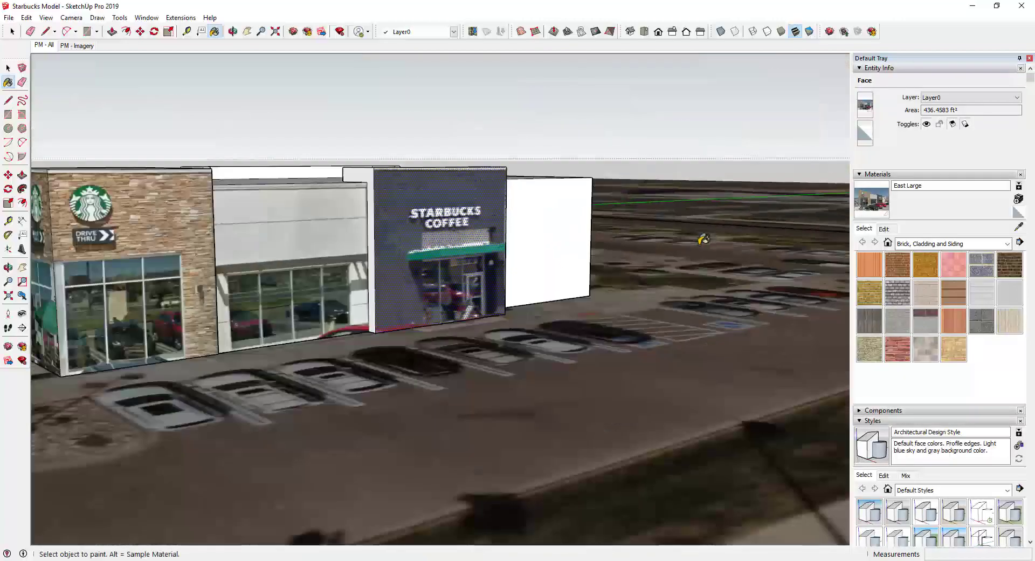
middle_drag(703, 240, 302, 241)
scroll(303, 240, up, 1)
click(9, 18)
click(31, 172)
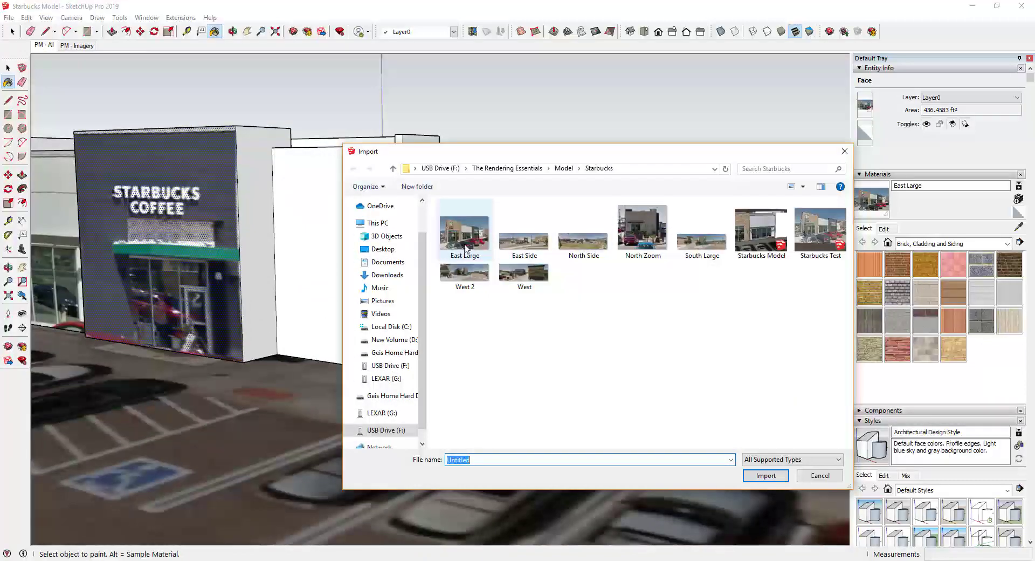
double_click(526, 242)
click(295, 326)
click(432, 238)
Start positioning the end volume's parking-side photo and set its pins at the corners of the white wall beside the dark Starbucks Coffee volume
scroll(433, 291, up, 3)
right_click(449, 278)
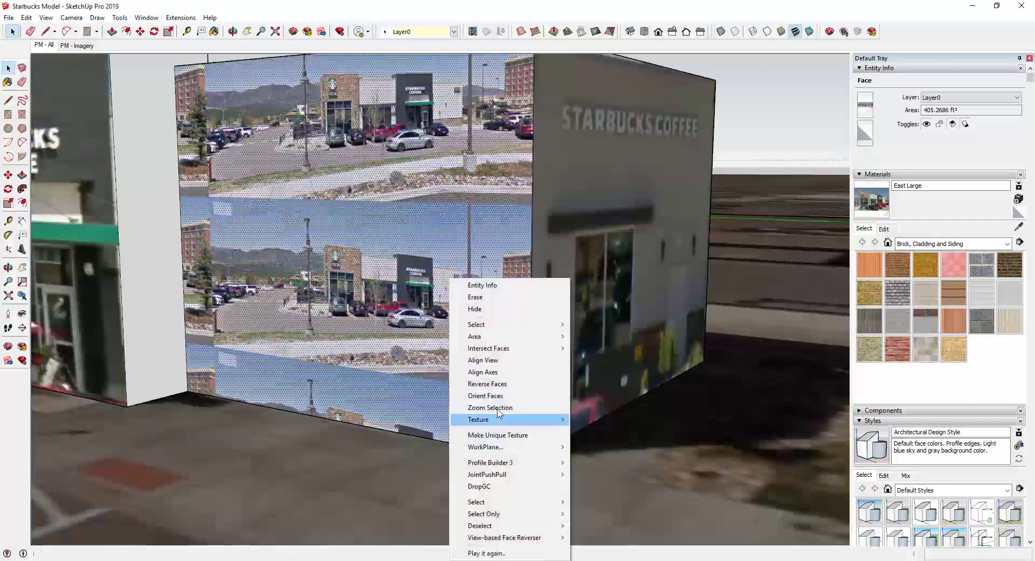
click(600, 421)
scroll(430, 298, up, 3)
drag(474, 299, 390, 219)
scroll(385, 222, up, 2)
scroll(394, 224, down, 4)
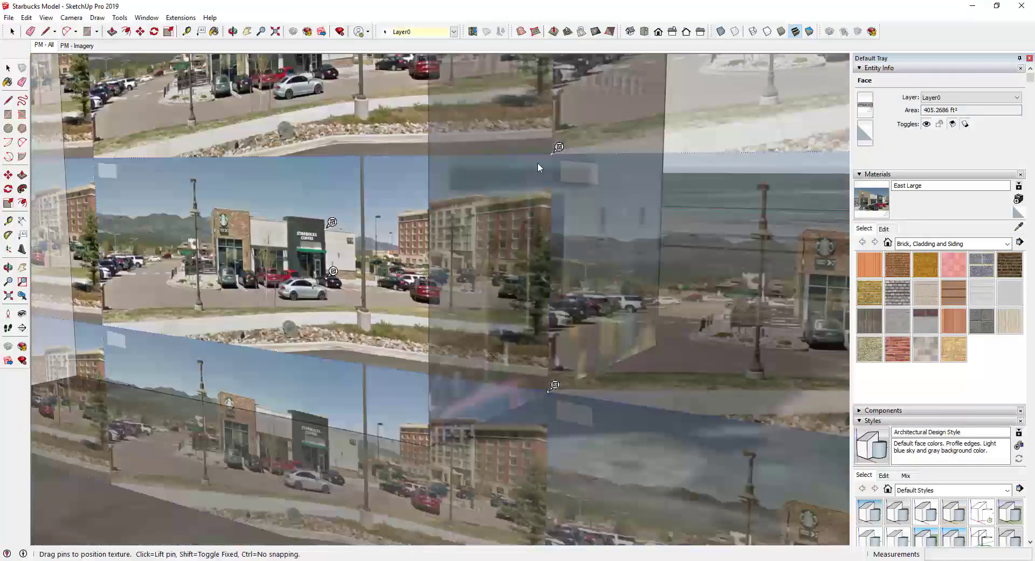
click(539, 165)
scroll(370, 216, up, 4)
scroll(366, 253, down, 4)
click(585, 419)
scroll(345, 272, up, 4)
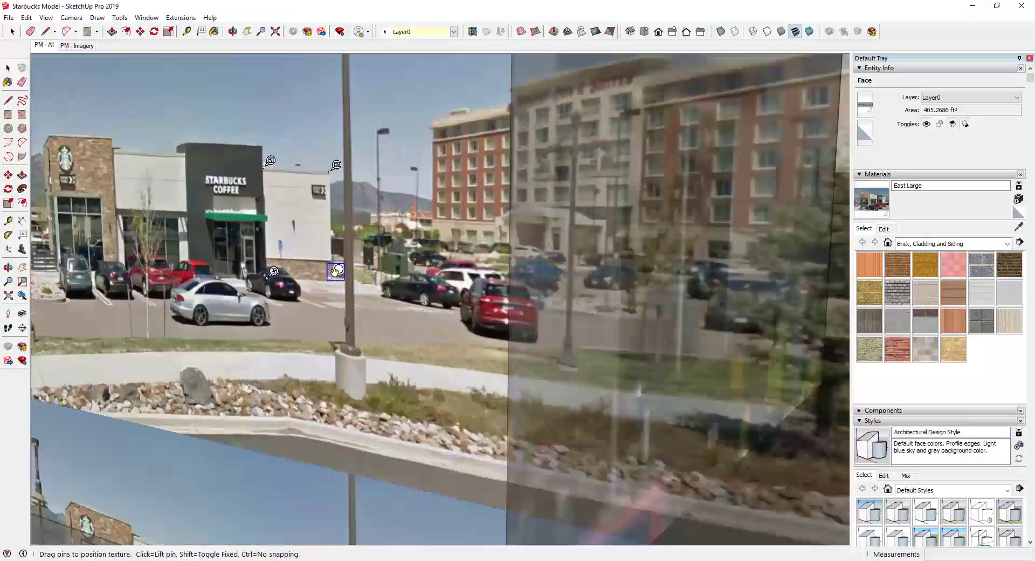
click(335, 273)
scroll(311, 232, down, 5)
scroll(293, 213, down, 1)
Stretch the pinned white wall photo to the four corners of the end volume's parking-side face and apply the texture
drag(295, 205, 134, 70)
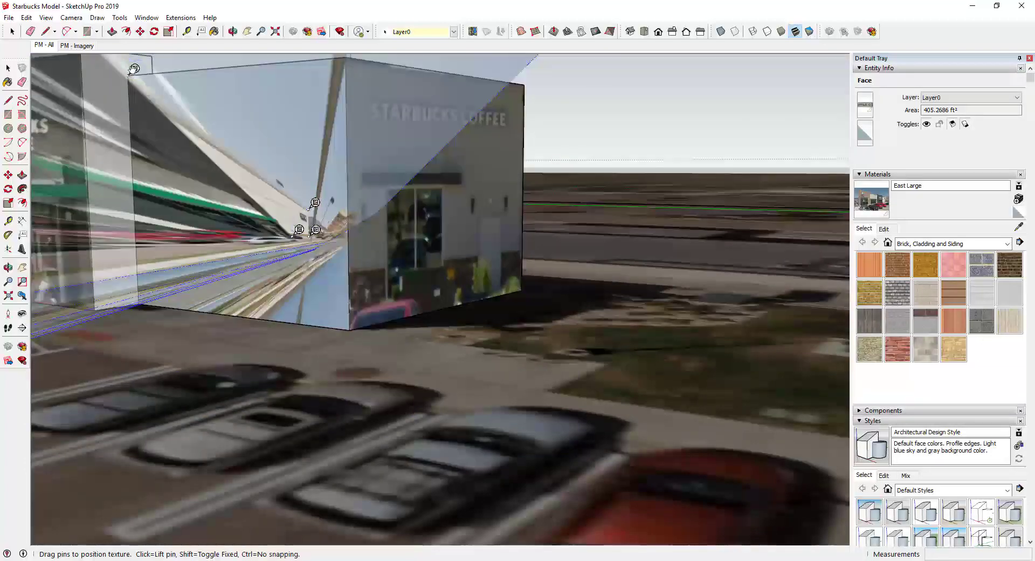
drag(298, 232, 353, 323)
drag(315, 202, 351, 54)
shift+middle_drag(351, 54, 425, 167)
scroll(243, 172, up, 4)
drag(533, 155, 533, 160)
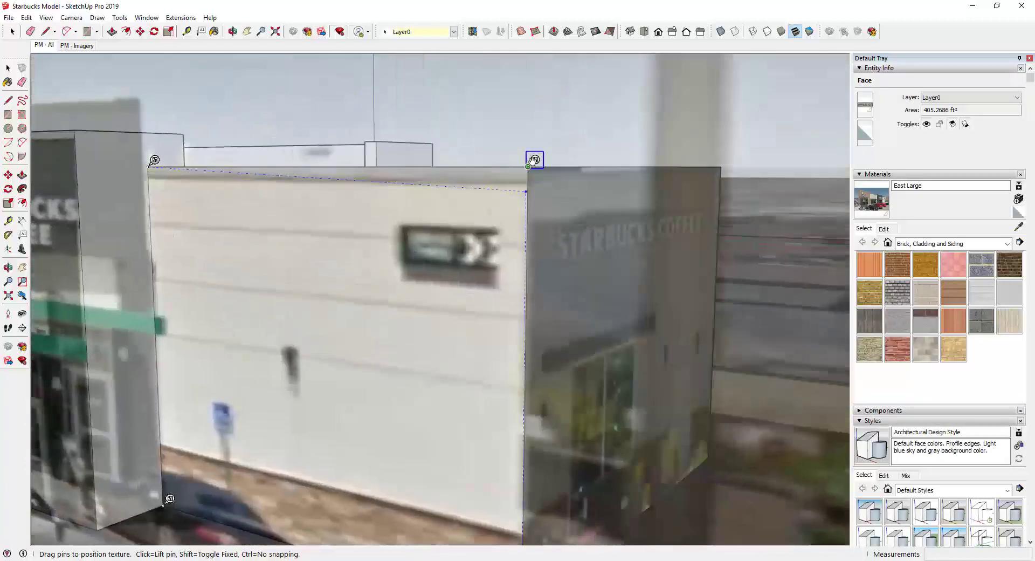
scroll(533, 162, down, 8)
middle_drag(528, 216, 504, 379)
scroll(561, 238, up, 8)
key(Return)
Paint the blank projecting wall on the building's drive-thru side with the West 2 texture and start positioning it
scroll(561, 237, down, 4)
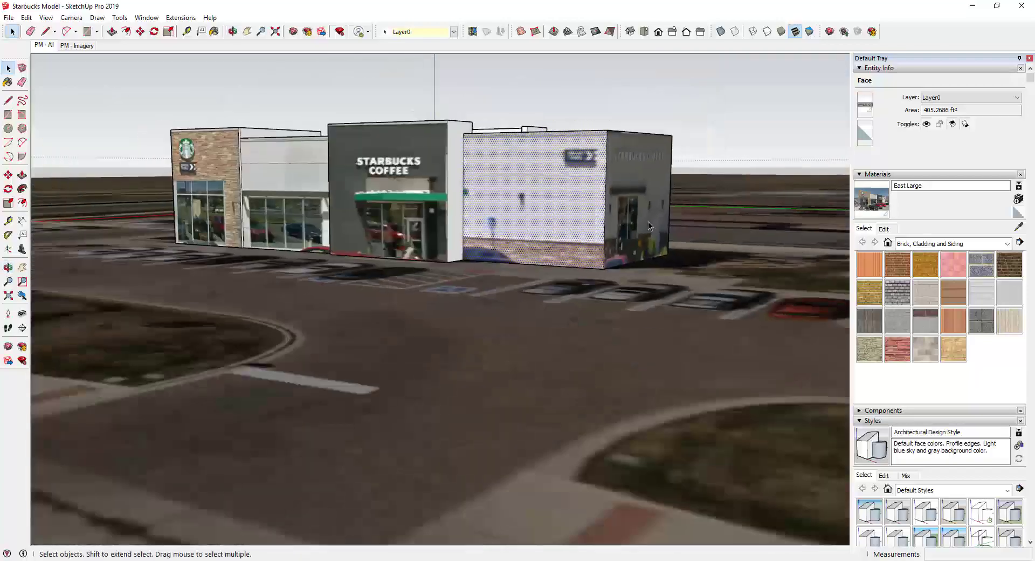
middle_drag(648, 222, 539, 222)
scroll(545, 226, up, 4)
scroll(551, 227, down, 3)
middle_drag(270, 173, 501, 175)
scroll(378, 208, up, 5)
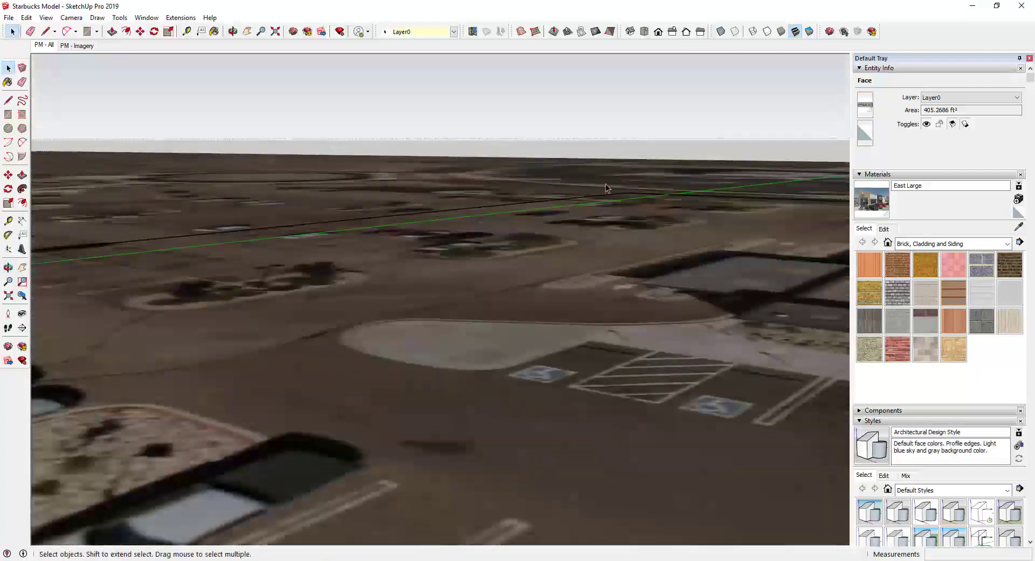
scroll(372, 205, down, 8)
middle_drag(353, 193, 380, 225)
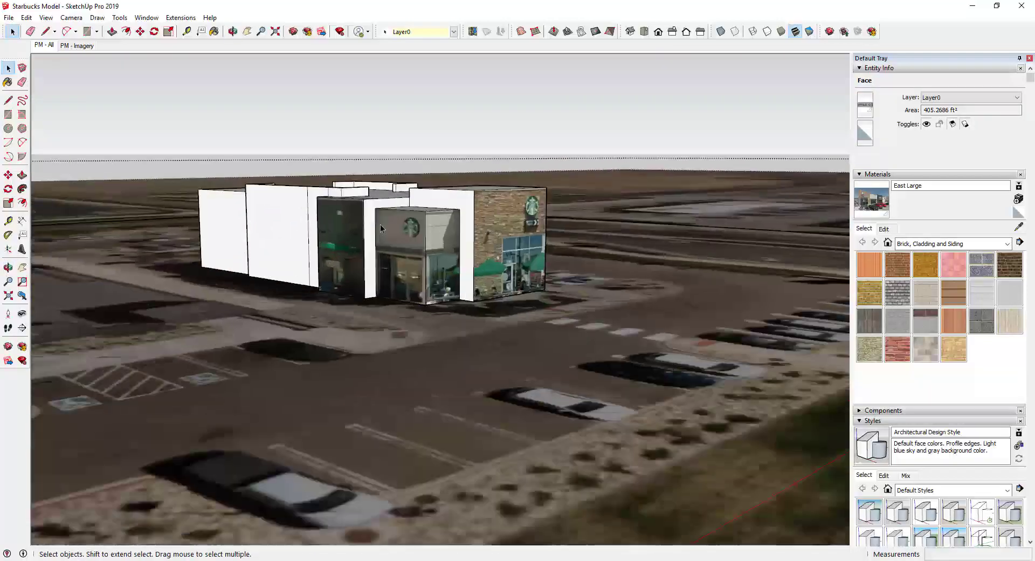
scroll(381, 227, up, 4)
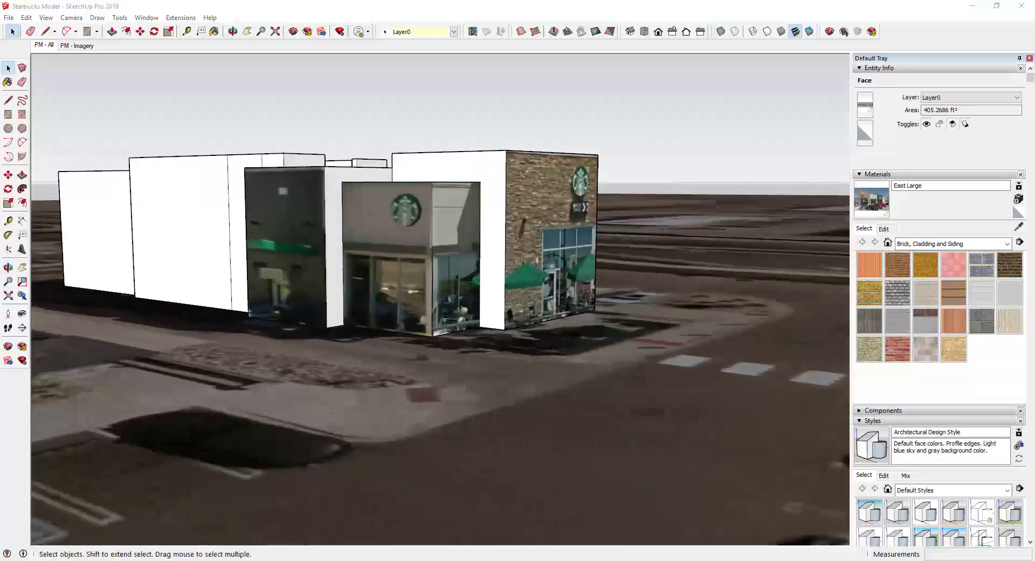
click(185, 208)
scroll(216, 213, up, 3)
right_click(247, 215)
click(391, 359)
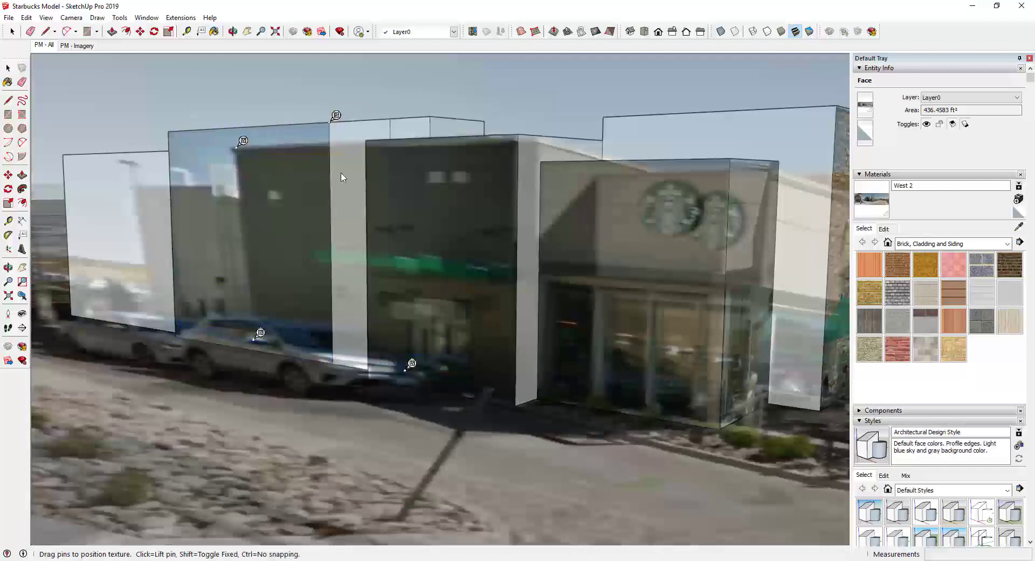
Align the photo's dark wall with the corners of the drive-thru side's projecting wall and apply the texture
drag(242, 140, 174, 124)
drag(395, 136, 336, 115)
drag(412, 363, 340, 357)
drag(261, 333, 184, 328)
key(Return)
Erase the vertical edge separating the West 2 textured wall from the blank strip beside it
scroll(248, 269, down, 3)
middle_drag(259, 259, 334, 236)
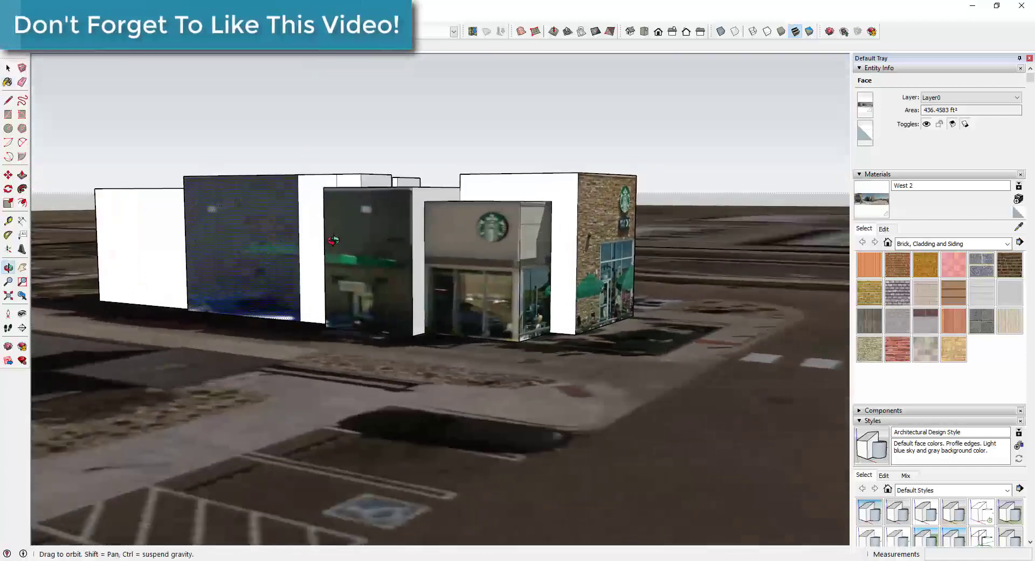
scroll(318, 216, up, 2)
key(e)
middle_drag(305, 202, 273, 276)
Import the photo showing the drive-thru lane beside the Bank of Colorado as a texture onto the end volume's blank drive-thru side face
click(8, 17)
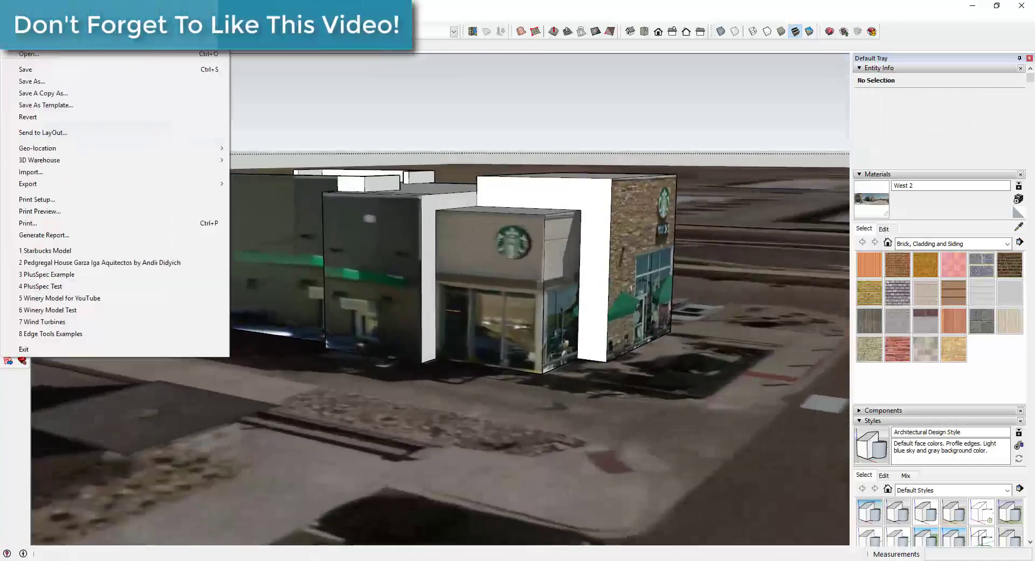
click(27, 173)
ctrl+scroll(613, 353, up, 2)
scroll(613, 354, down, 4)
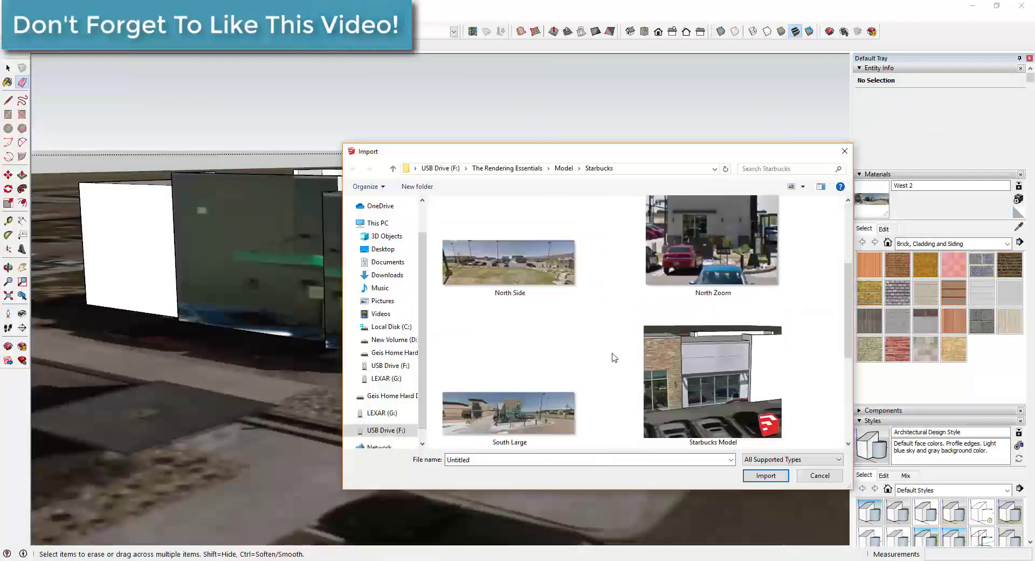
scroll(596, 403, down, 2)
scroll(701, 377, up, 6)
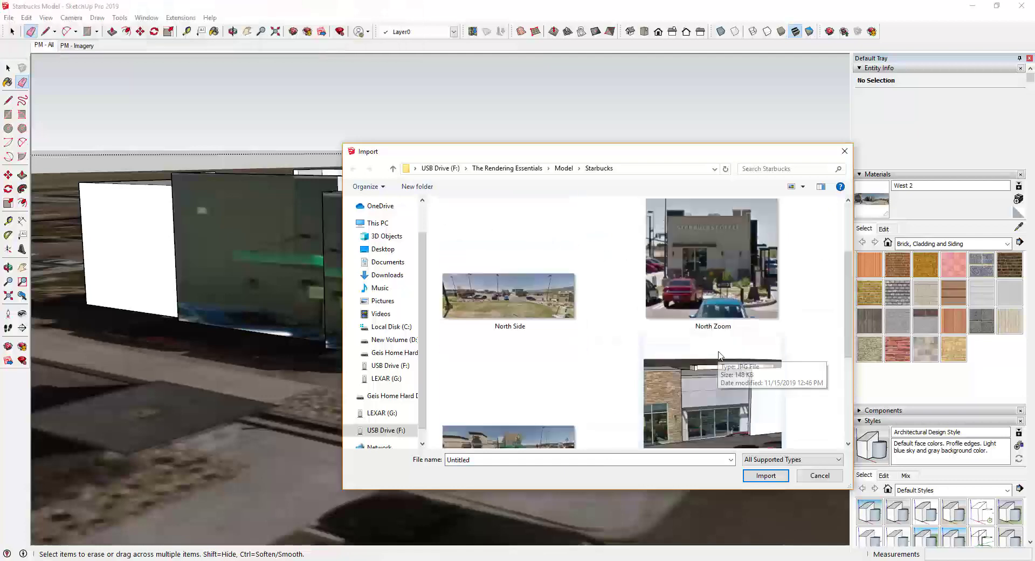
double_click(709, 280)
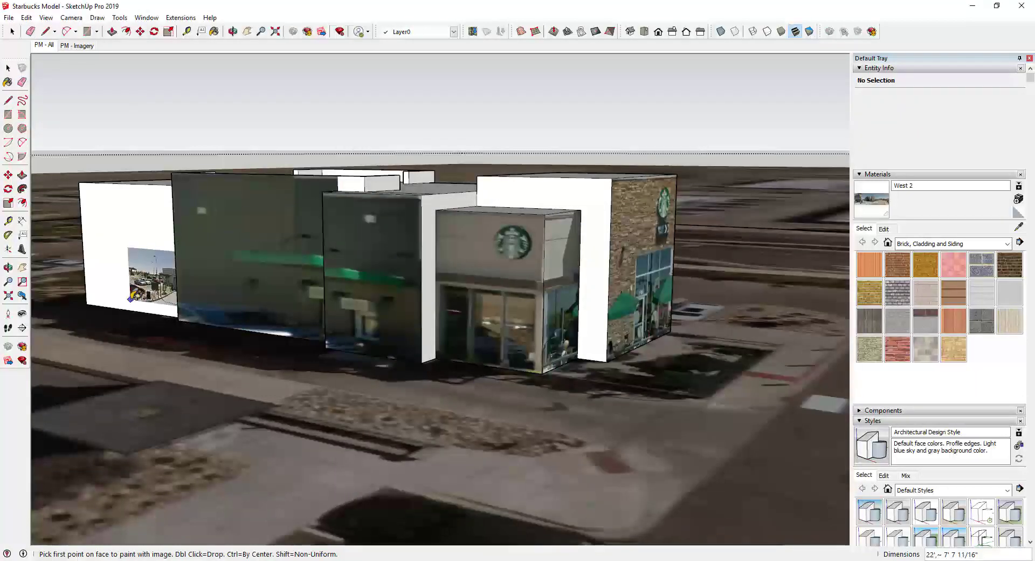
scroll(86, 303, up, 5)
scroll(89, 302, down, 4)
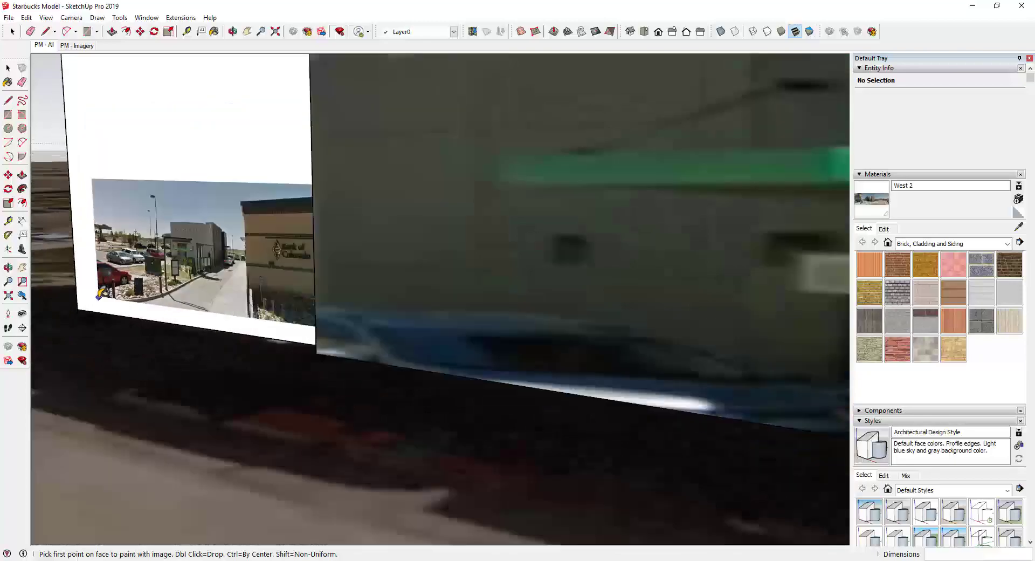
click(155, 220)
Start positioning the end volume's drive-thru side photo and set two pins at the upper corners of the matching wall
key(space)
click(162, 256)
scroll(164, 256, up, 5)
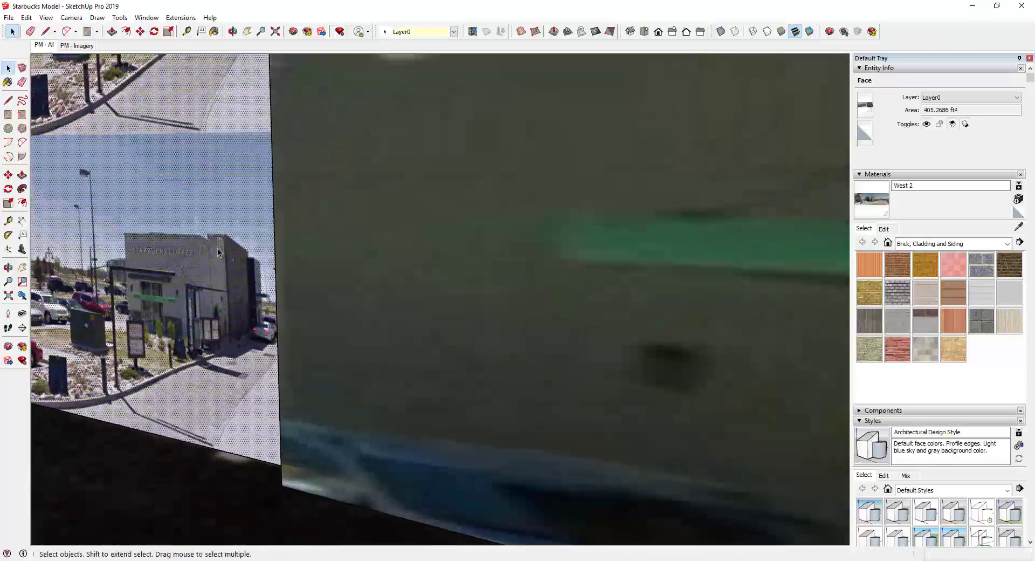
scroll(190, 234, down, 2)
right_click(190, 233)
mouse_move(227, 376)
click(333, 376)
scroll(97, 163, up, 3)
click(97, 163)
scroll(357, 281, down, 2)
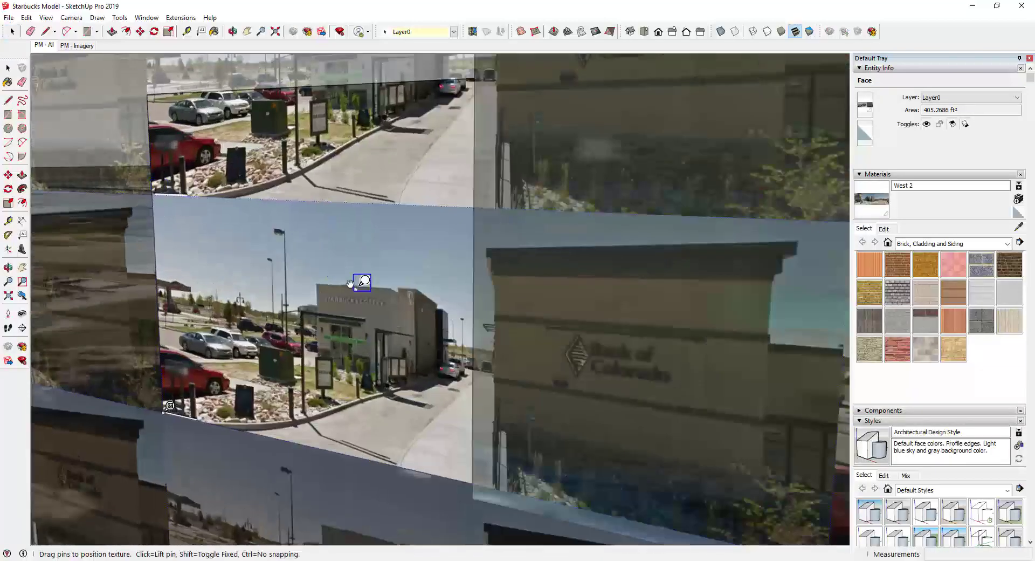
scroll(401, 278, up, 4)
click(392, 271)
scroll(389, 267, down, 6)
click(567, 199)
scroll(372, 235, up, 7)
scroll(407, 238, up, 2)
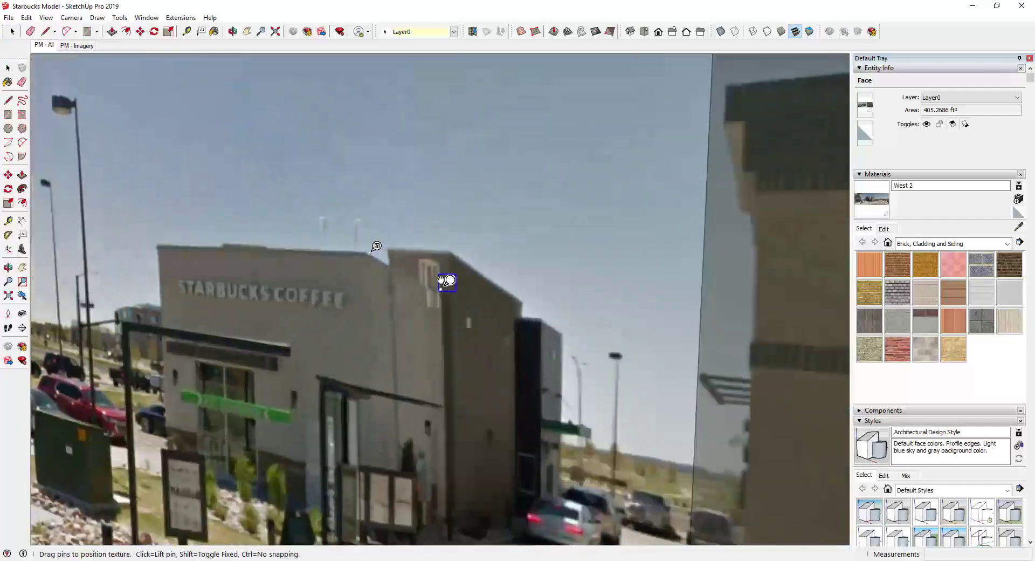
click(447, 281)
Set the other two texture pins at the lower corners of the drive-thru wall in the photo
scroll(397, 177, down, 7)
click(576, 251)
scroll(432, 208, up, 7)
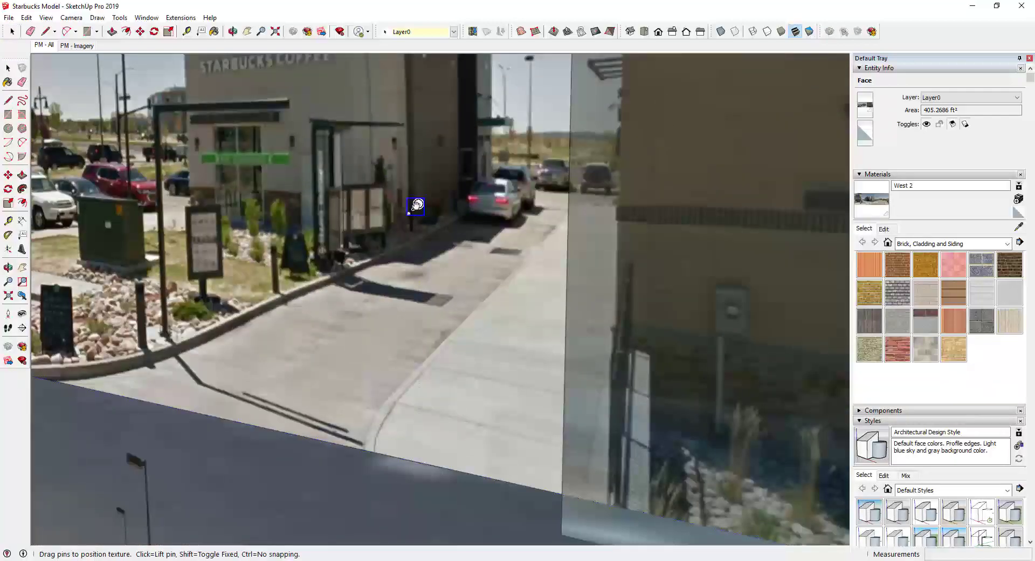
click(417, 206)
scroll(417, 206, down, 6)
click(263, 274)
scroll(496, 209, up, 8)
click(442, 261)
scroll(443, 261, down, 3)
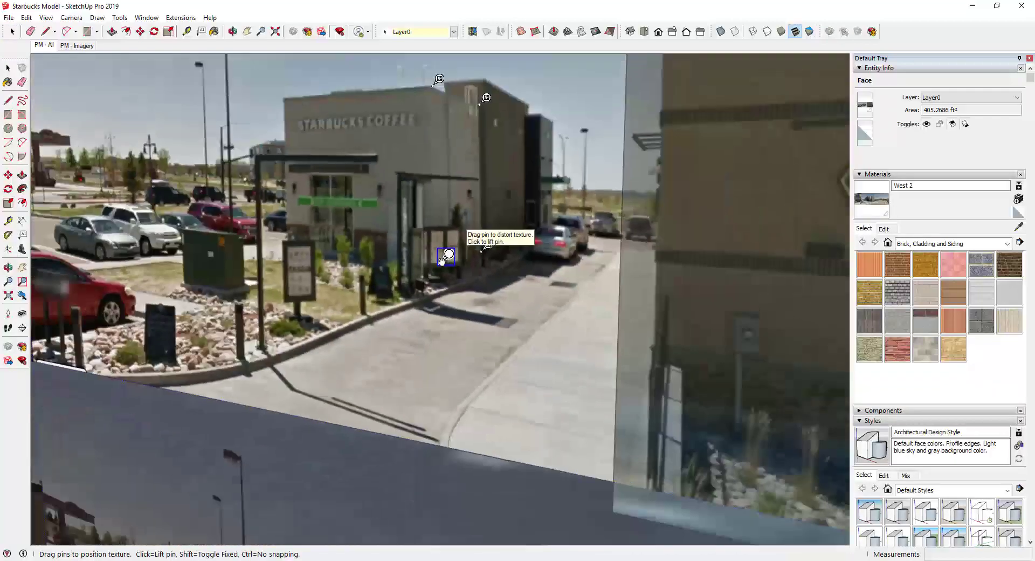
Stretch the pinned drive-thru wall photo to the four corners of the end volume's face and apply the texture
scroll(481, 247, down, 6)
middle_drag(482, 250, 588, 265)
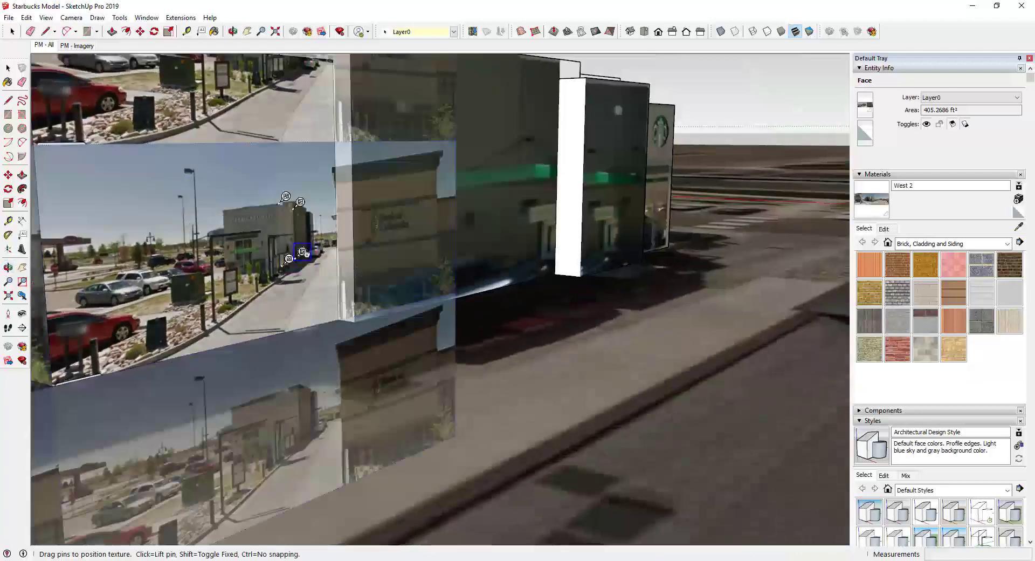
drag(305, 252, 63, 383)
scroll(494, 264, down, 4)
drag(383, 227, 276, 146)
drag(390, 230, 413, 144)
scroll(272, 146, up, 4)
drag(266, 153, 279, 150)
scroll(367, 152, down, 4)
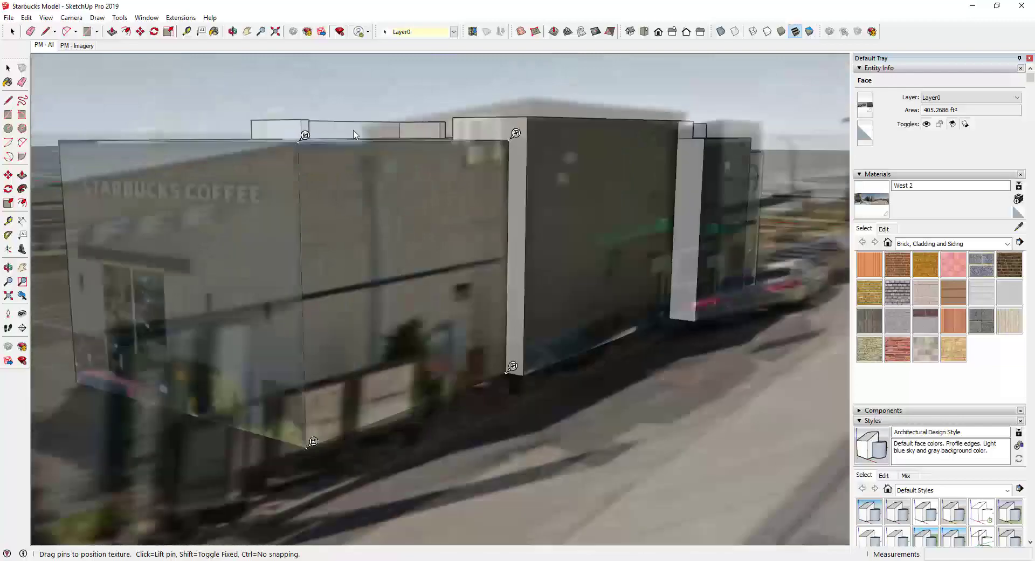
shift+middle_drag(479, 356, 471, 324)
drag(467, 325, 486, 317)
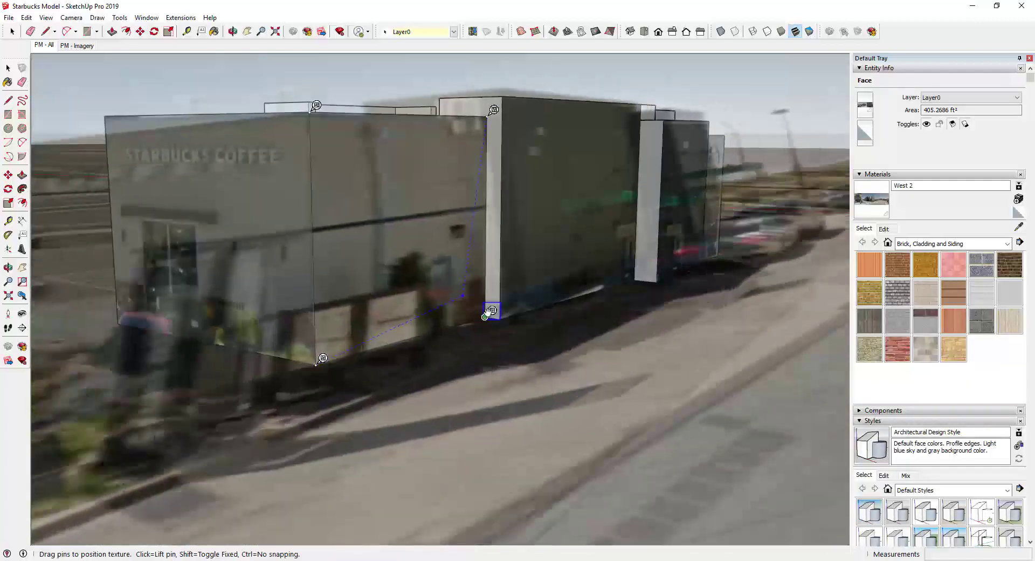
key(Return)
Examine the textured building from the parking side and the stone corner for texture alignment
scroll(486, 317, down, 5)
middle_drag(399, 259, 594, 225)
scroll(685, 229, up, 2)
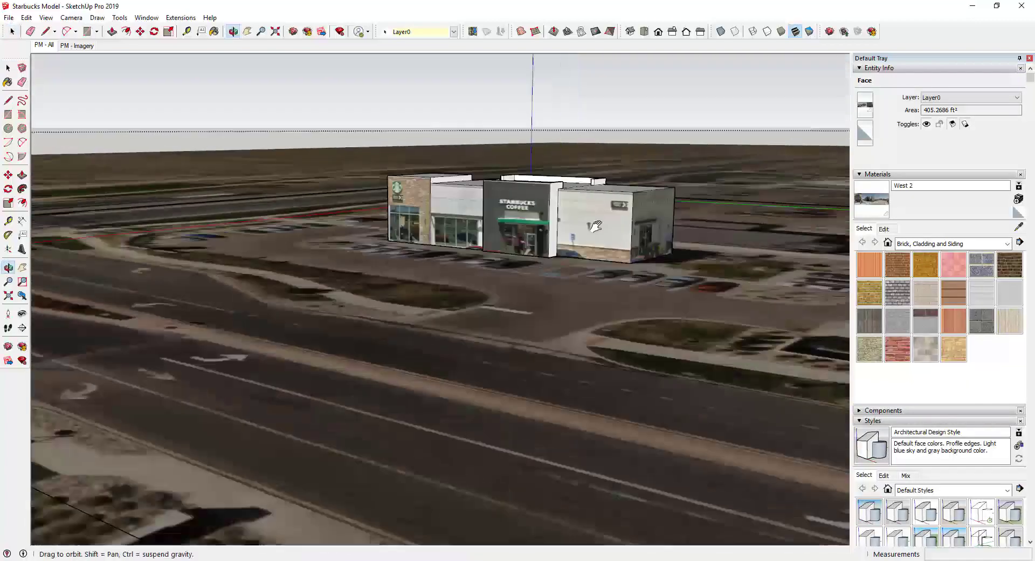
scroll(594, 221, up, 3)
scroll(486, 192, down, 2)
scroll(420, 198, down, 2)
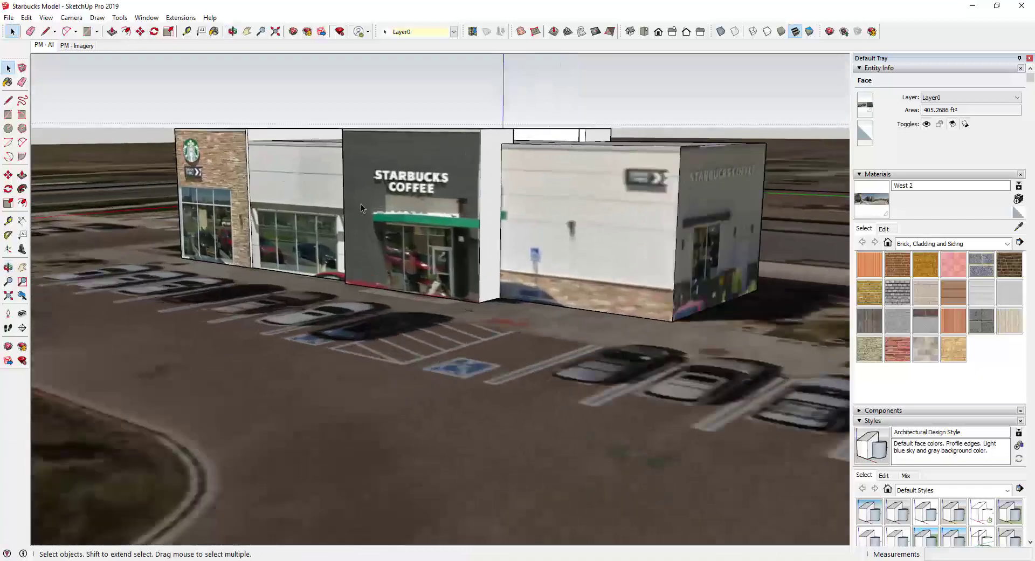
scroll(357, 203, down, 3)
scroll(303, 163, down, 4)
scroll(610, 173, up, 5)
middle_drag(539, 173, 652, 150)
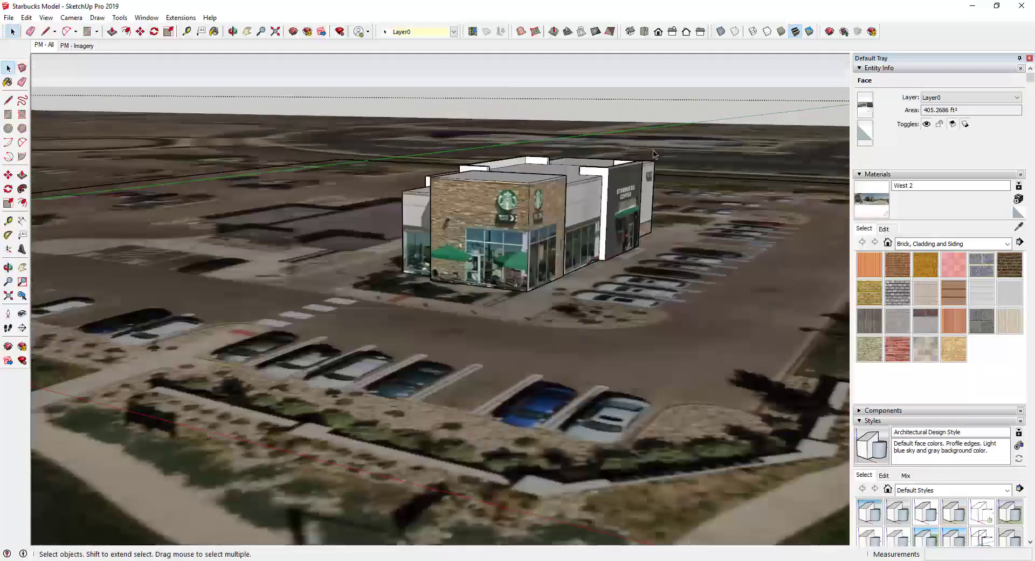
scroll(661, 189, up, 2)
Select the whole textured building and make it a group
click(7, 18)
click(19, 41)
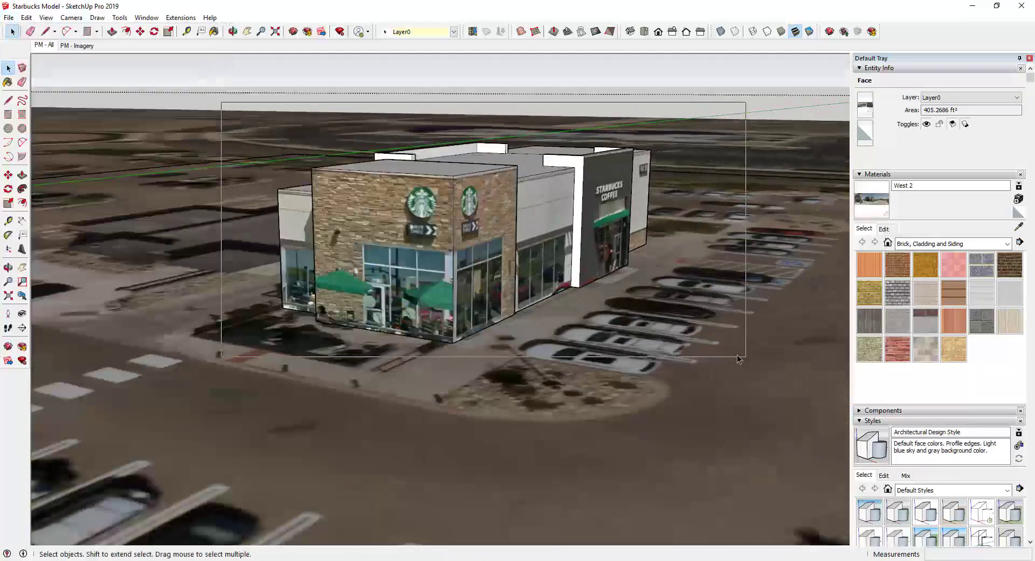
drag(738, 359, 738, 359)
right_click(438, 228)
click(475, 328)
Place a copy of the building group about 44' away along the red axis
key(m)
click(419, 299)
key(ctrl)
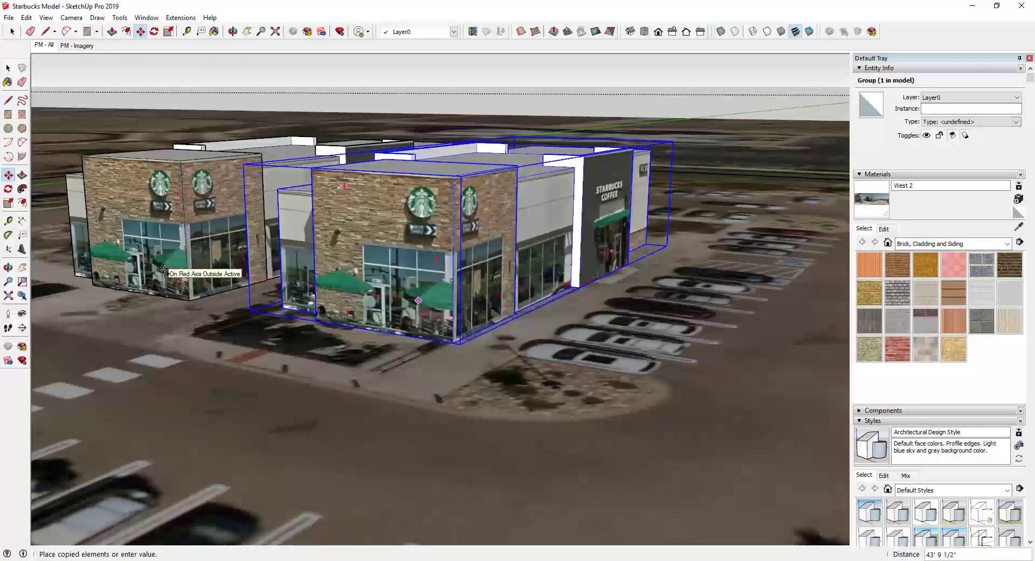
click(162, 268)
key(space)
Explode the building group nearest the parked cars so its faces can be edited directly
click(422, 267)
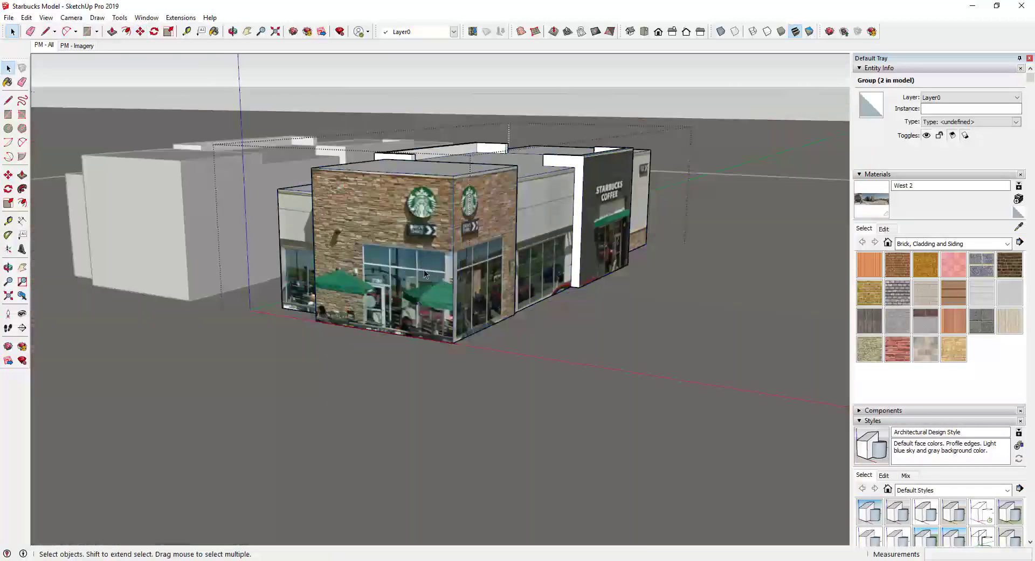
right_click(426, 237)
click(463, 320)
Outline the storefront window beneath the drive-thru sign on the stone volume's patio face, with its top edge about 11' 6" above the base
scroll(428, 273, up, 2)
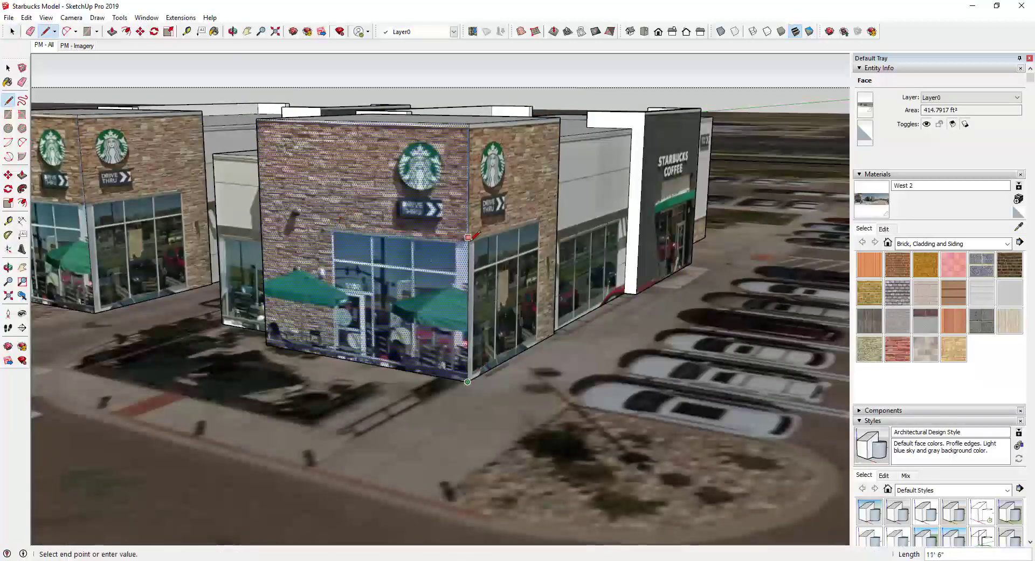
scroll(474, 236, up, 4)
click(468, 243)
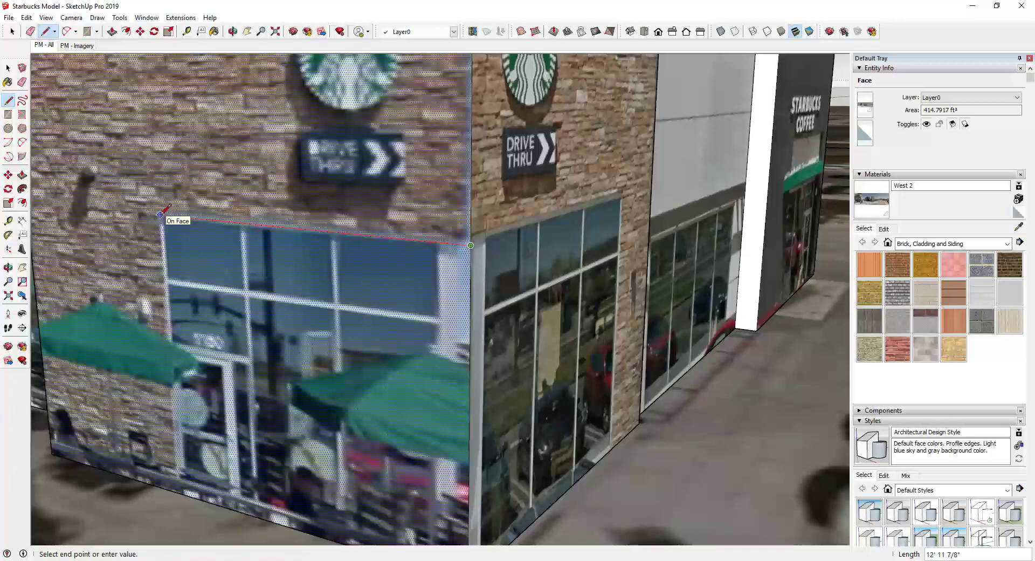
click(171, 490)
scroll(167, 431, down, 3)
scroll(402, 280, up, 2)
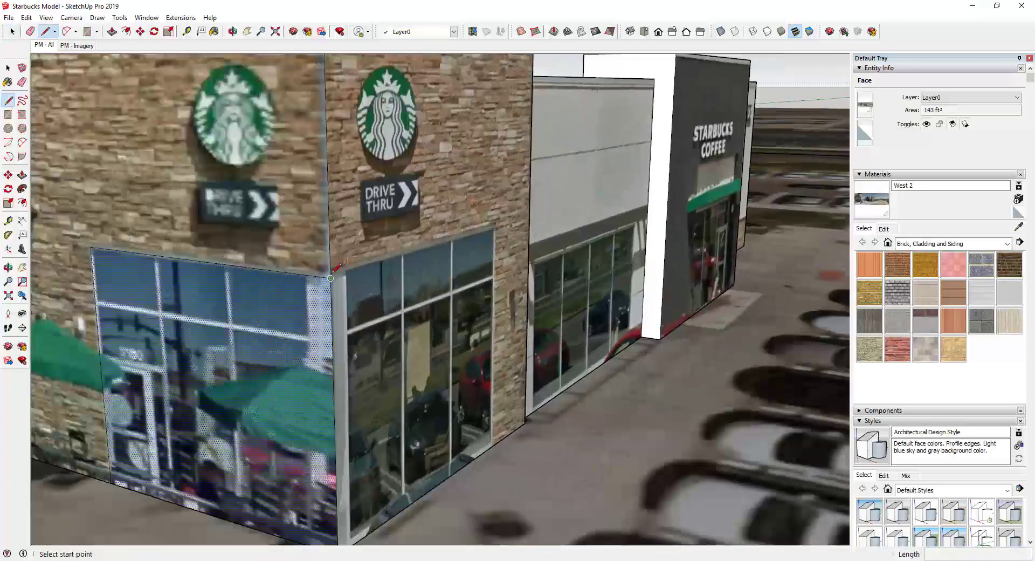
Outline the storefront window on the stone volume's adjoining parking-side face with lines starting at the shared corner
click(496, 231)
scroll(458, 254, down, 5)
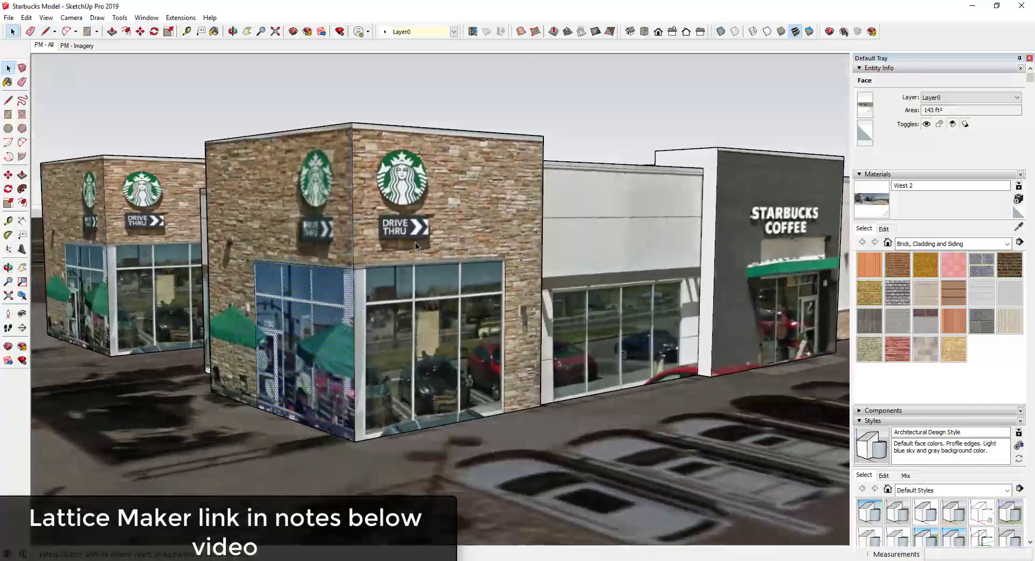
Divide the top edge of the parking-side window outline into three equal segments
key(space)
right_click(405, 266)
click(434, 324)
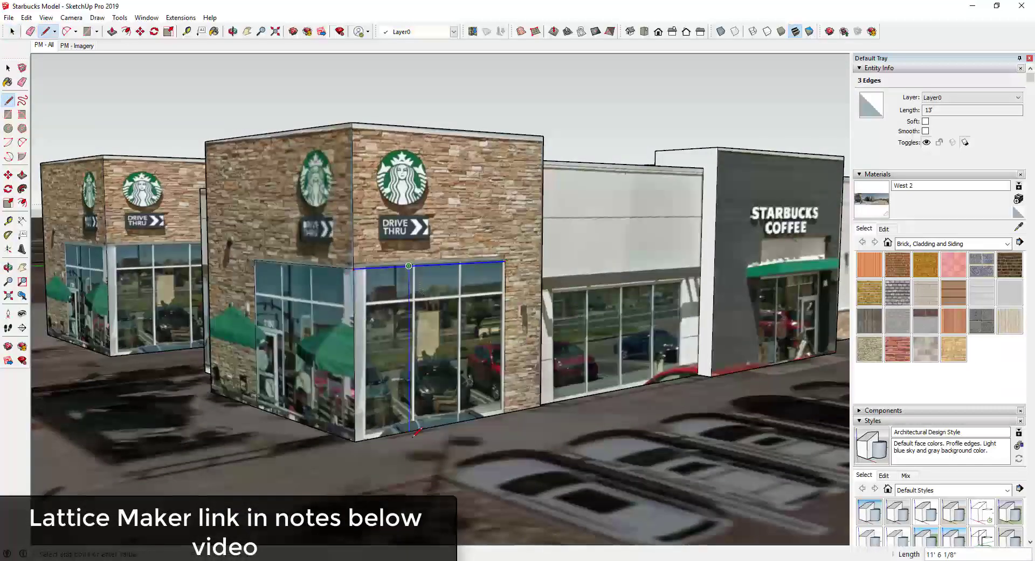
Draw the vertical mullion lines and a horizontal transom line across the parking-side window outline
key(l)
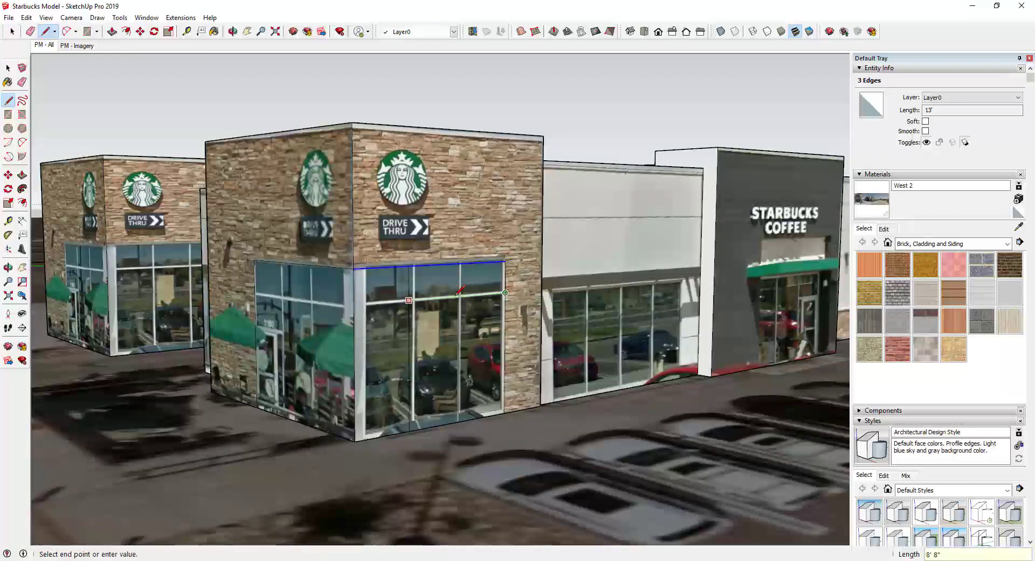
key(space)
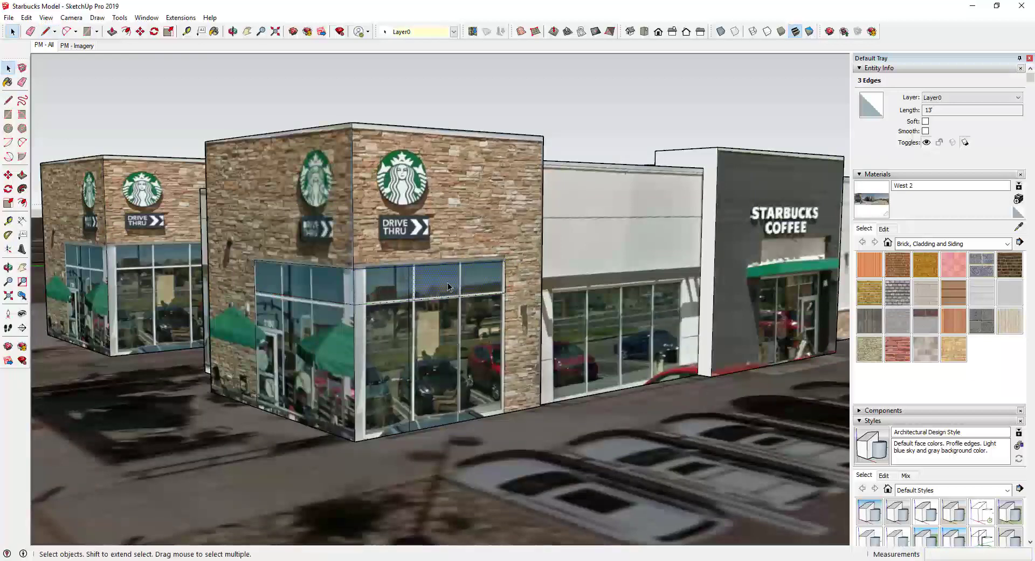
click(360, 286)
click(8, 19)
click(20, 68)
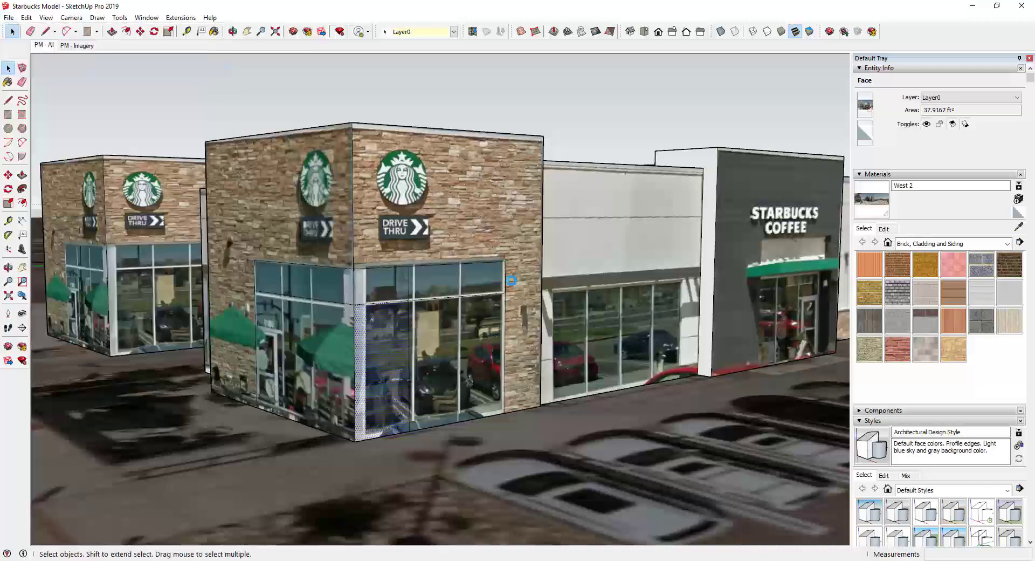
Divide the top edge of the patio-side window outline into three equal segments
middle_drag(286, 302, 382, 261)
scroll(384, 258, up, 3)
right_click(311, 223)
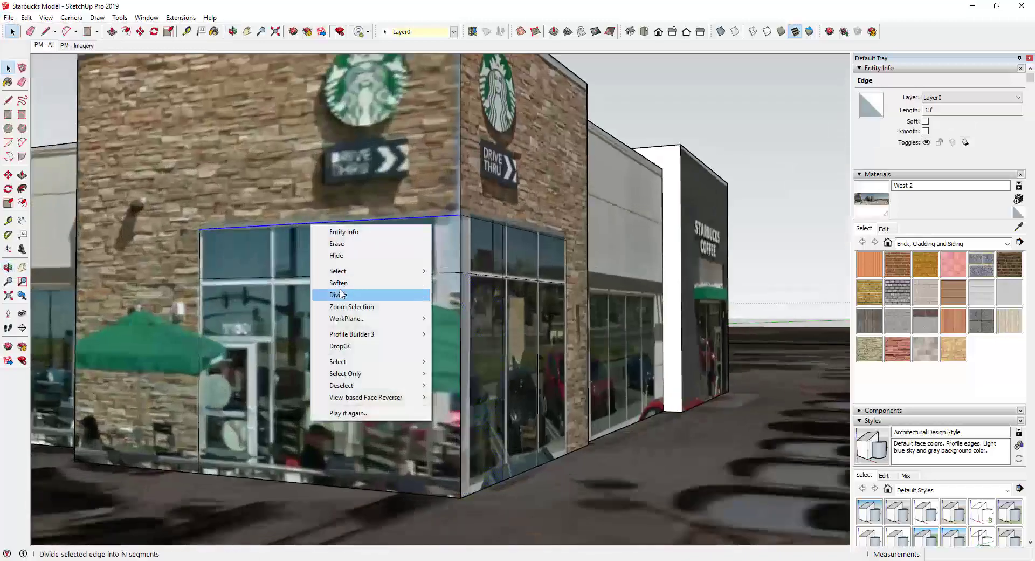
click(351, 277)
click(277, 480)
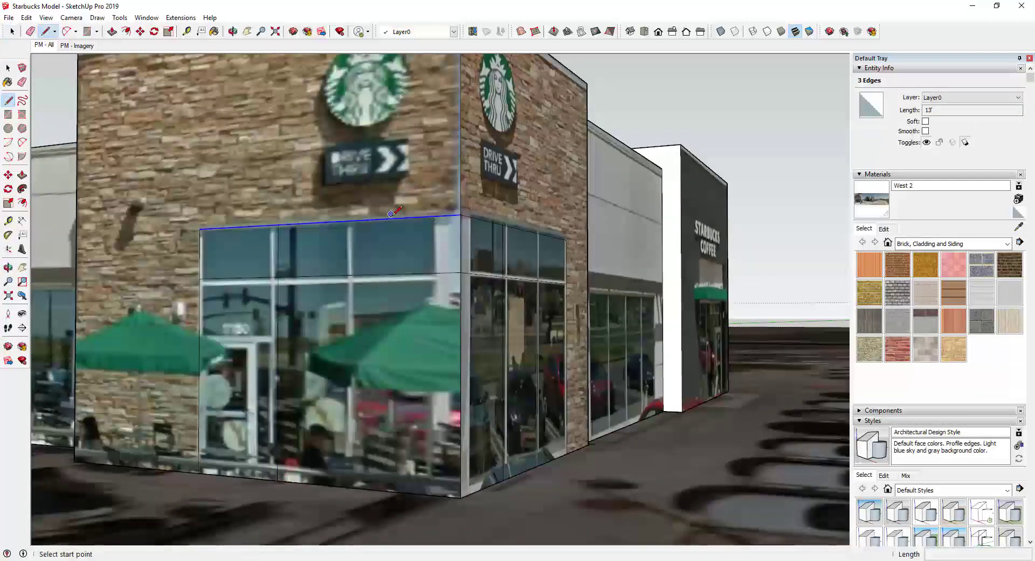
Draw the mullion, transom and door frame lines on the patio-side window, with the door's vertical line 7' high
key(space)
middle_drag(365, 488, 321, 297)
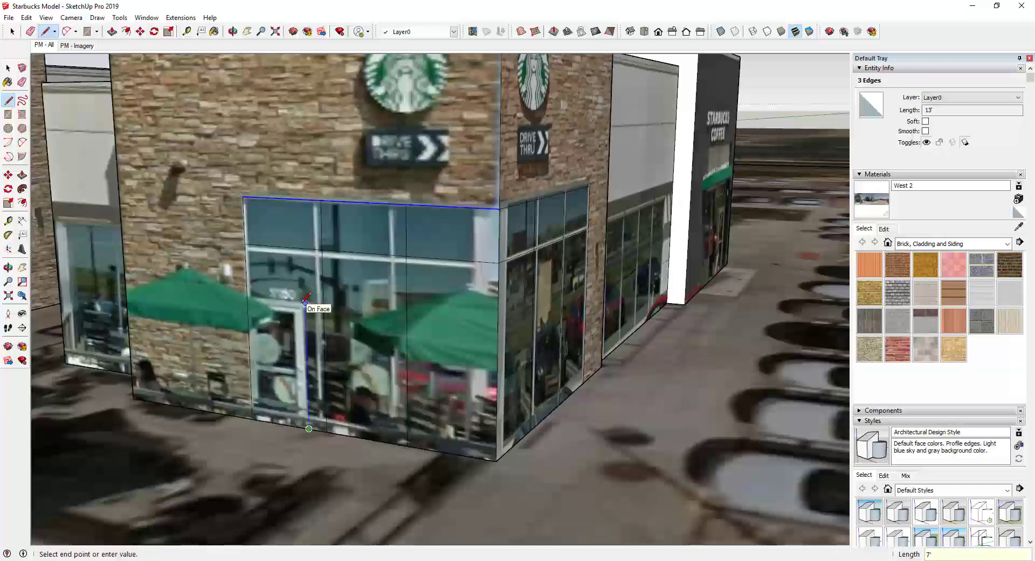
key(space)
scroll(302, 324, down, 1)
scroll(377, 347, up, 1)
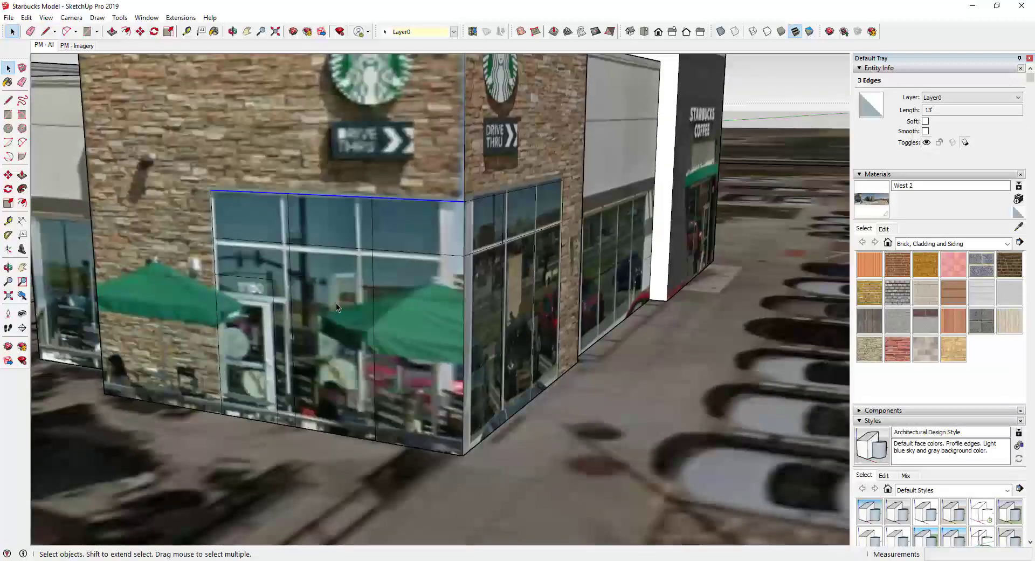
Convert all corner window faces into a gray lattice with blue panes, using 2" width, 2" depth, 1" pane inset and 1/4" pane thickness
key(space)
click(248, 218)
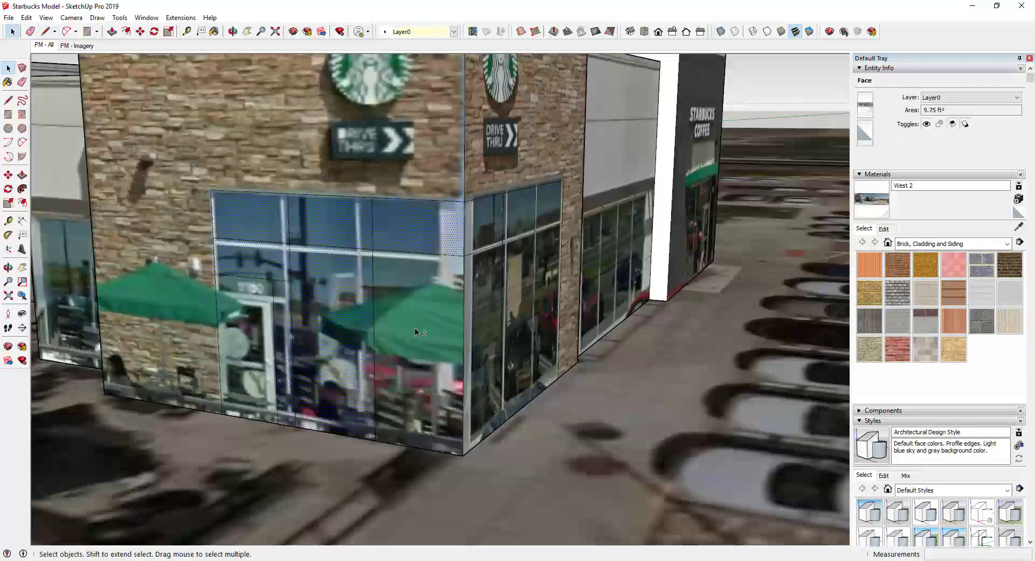
key(ctrl+s)
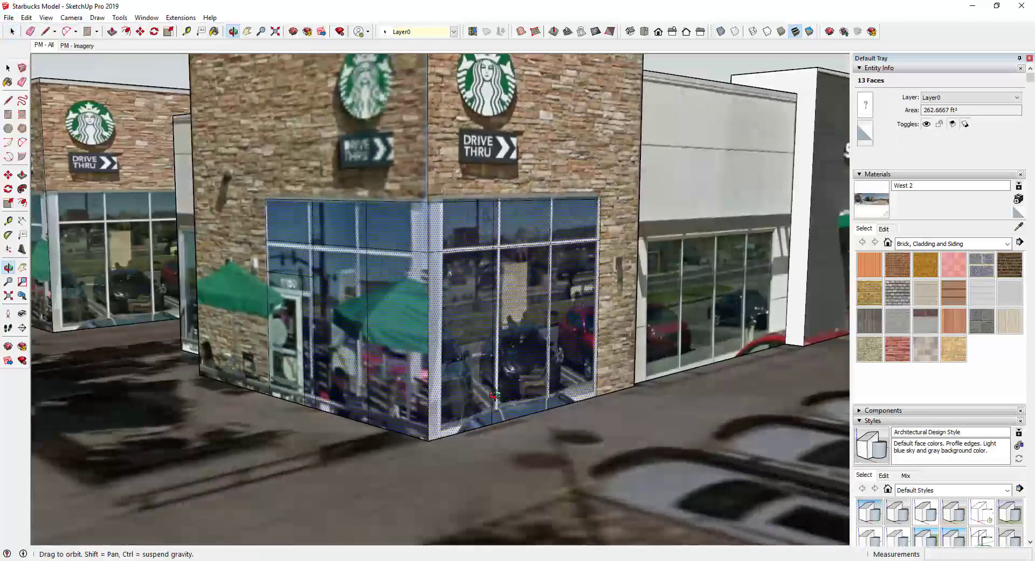
scroll(285, 318, up, 3)
click(181, 17)
click(211, 165)
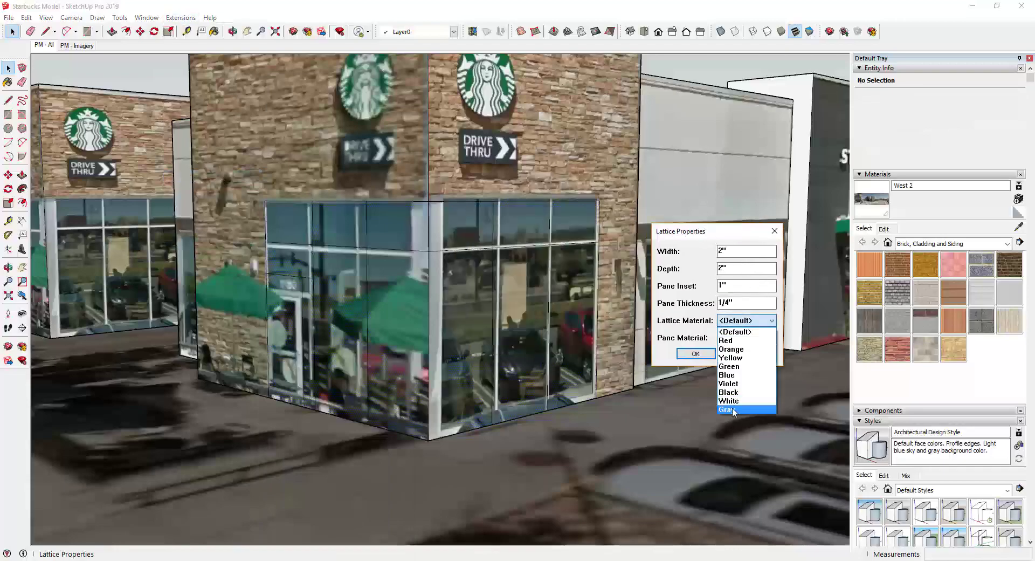
click(728, 413)
click(747, 338)
click(732, 367)
click(695, 354)
middle_drag(490, 329, 417, 318)
scroll(449, 312, up, 3)
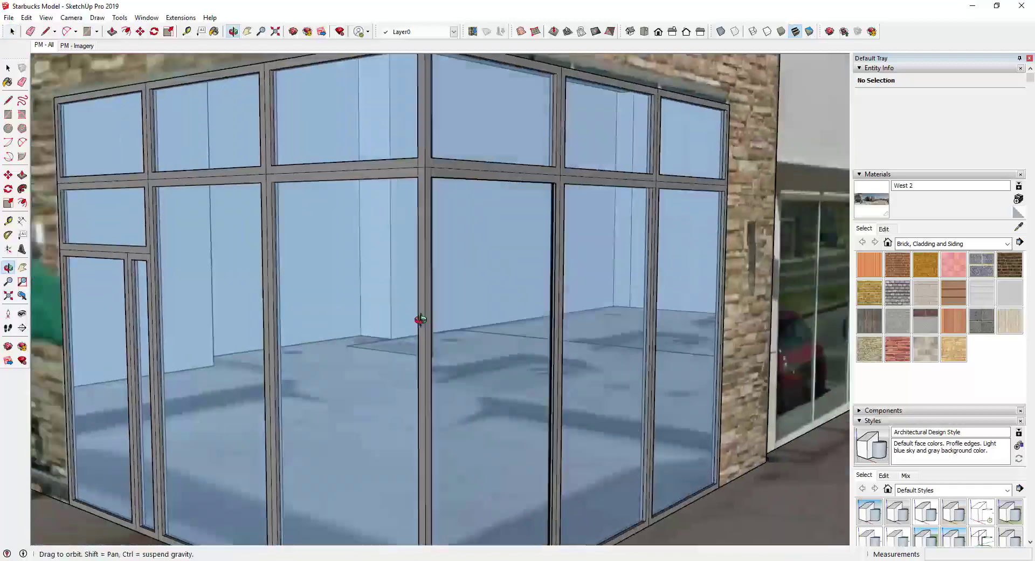
scroll(479, 304, down, 4)
scroll(462, 305, up, 1)
scroll(463, 310, down, 4)
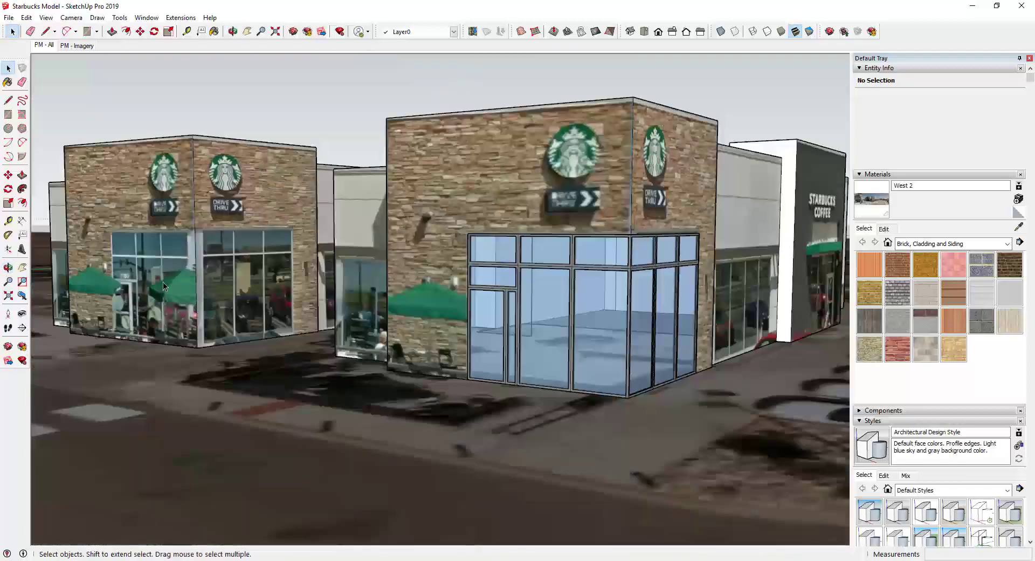
click(488, 313)
click(116, 18)
click(172, 406)
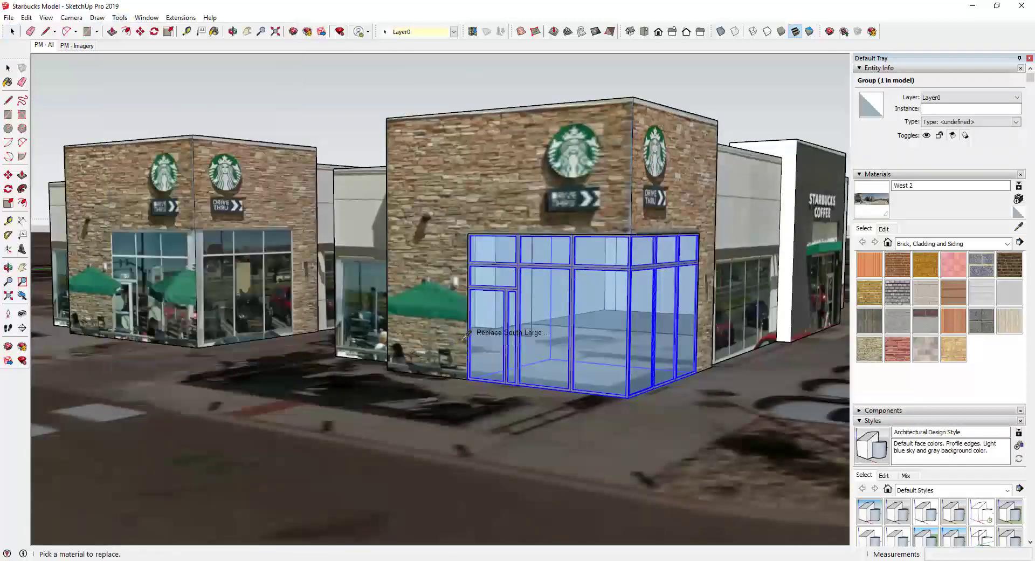
shift+middle_drag(591, 323, 535, 321)
key(space)
click(693, 216)
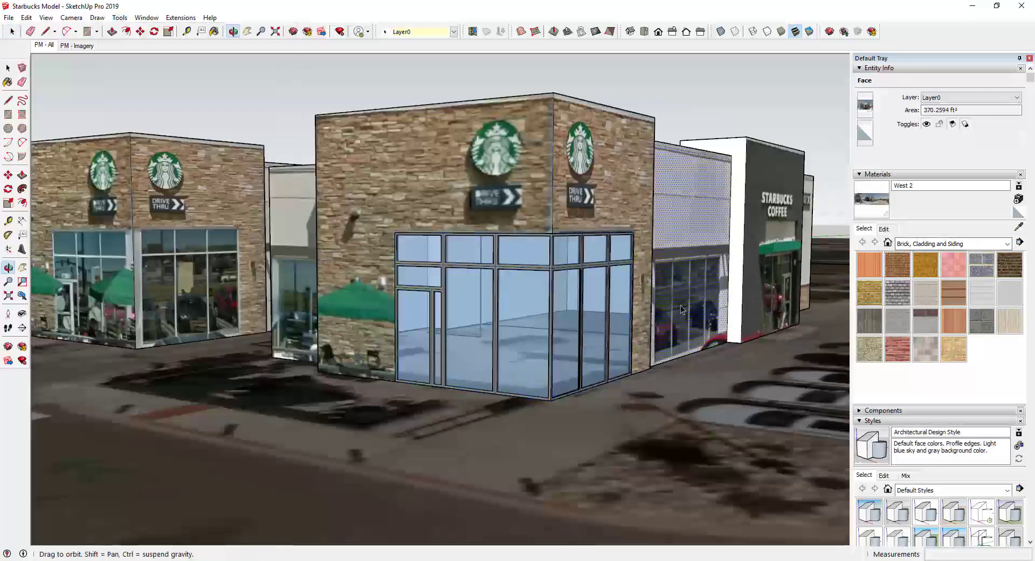
middle_drag(539, 270, 558, 251)
click(485, 211)
Draw a 12" by 12" rectangle over the wall light on the stone beside the parking-side window
middle_drag(485, 210, 431, 216)
scroll(555, 272, up, 5)
scroll(554, 271, down, 3)
key(r)
scroll(544, 247, down, 3)
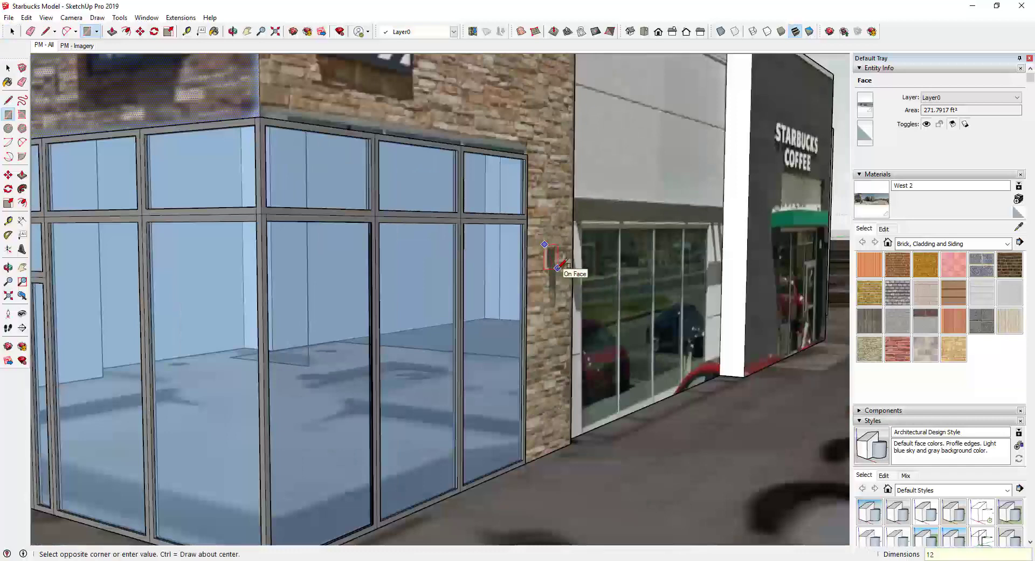
key(Return)
key(space)
Make the wall light rectangle a component named Light Fixture
double_click(551, 258)
right_click(551, 258)
click(593, 338)
text(Light Fixture)
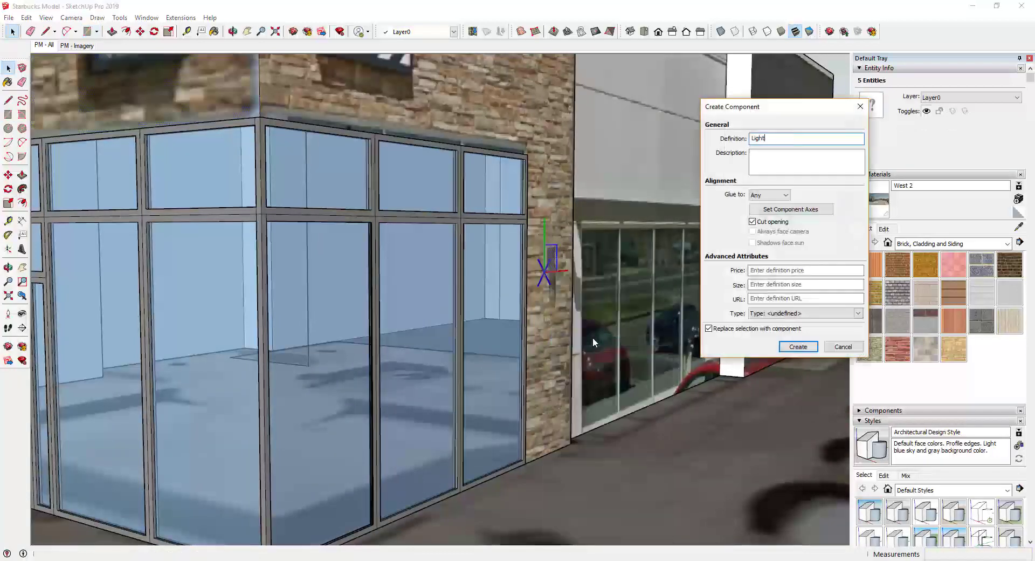
click(799, 347)
Extrude the Light Fixture component's face about 2" out from the wall
scroll(554, 263, up, 5)
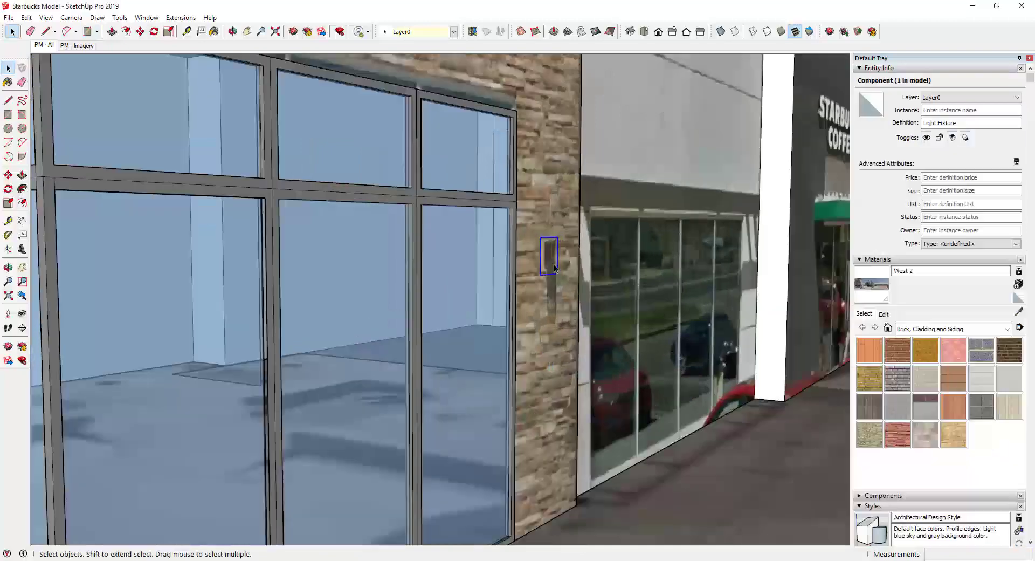
key(p)
click(545, 255)
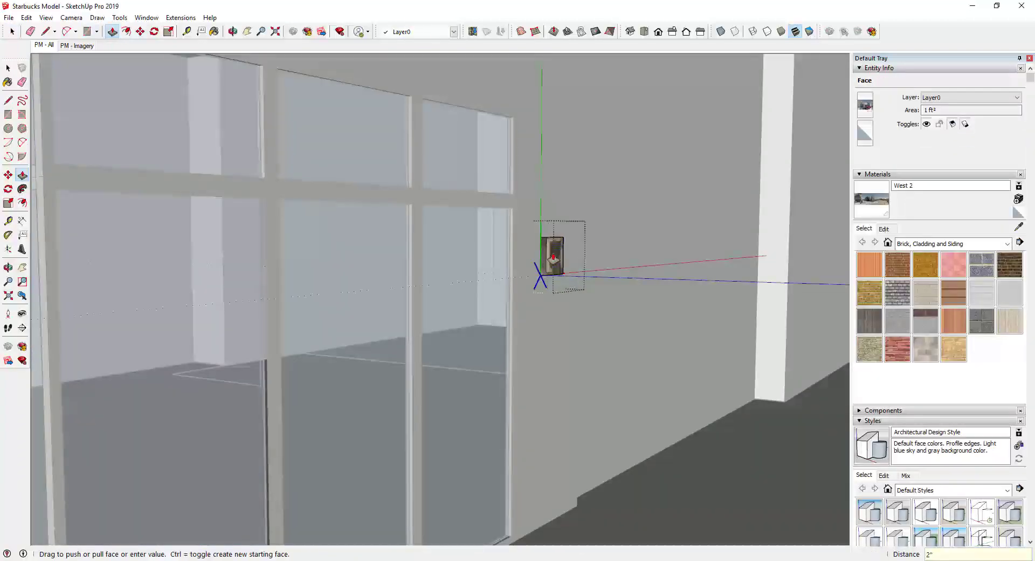
click(553, 259)
key(ctrl+z)
click(553, 259)
click(552, 262)
middle_drag(620, 269, 550, 280)
scroll(493, 259, up, 3)
key(space)
click(499, 266)
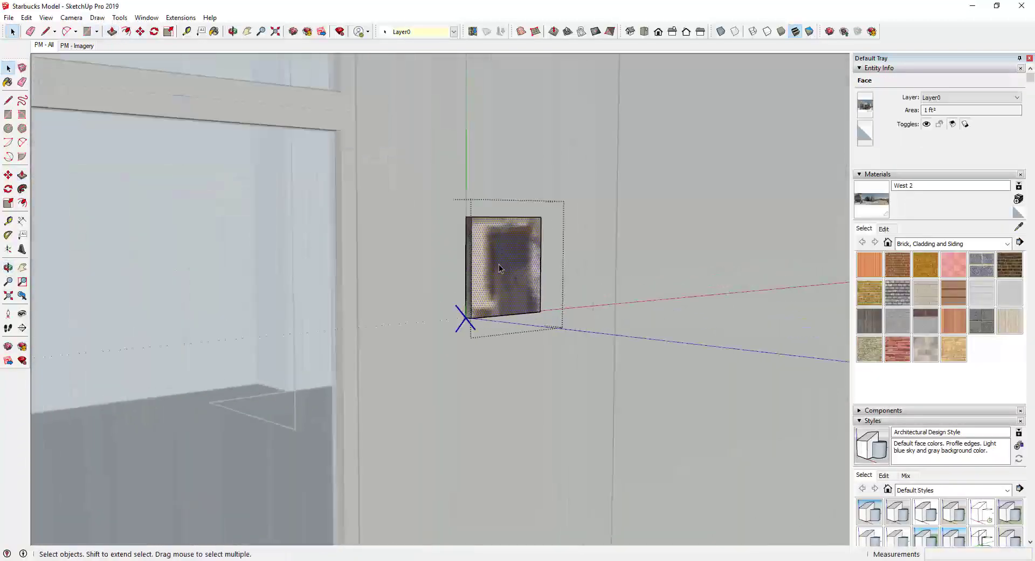
scroll(500, 264, down, 10)
scroll(330, 266, down, 5)
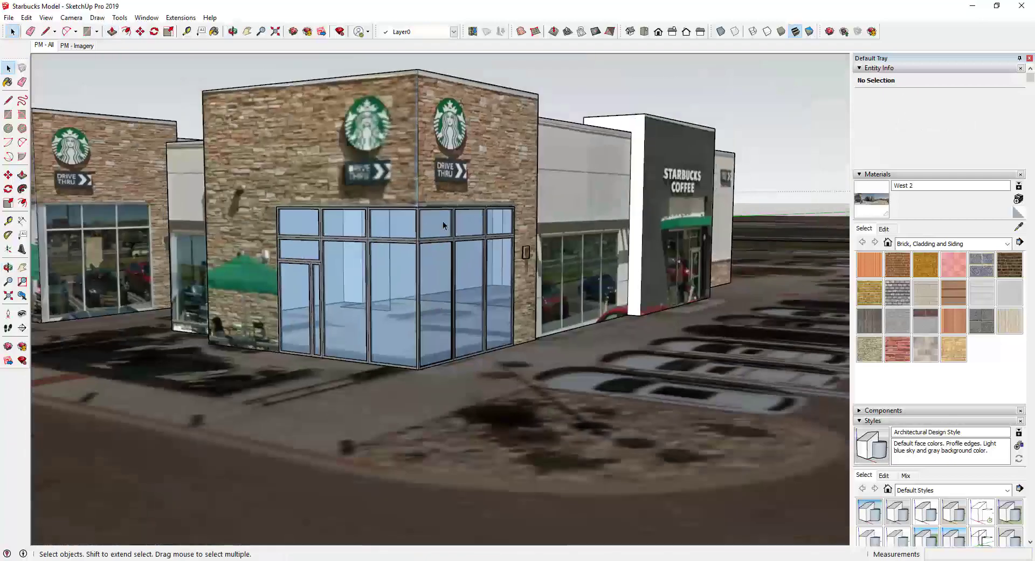
Offset the stone volume's roof outline inward to form a narrow parapet border
middle_drag(442, 221, 316, 86)
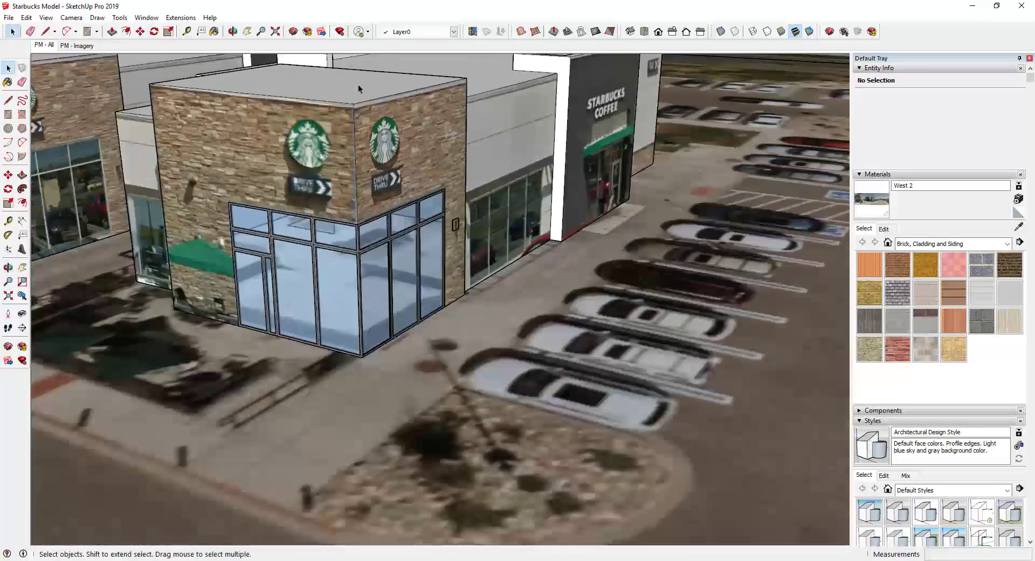
scroll(358, 89, down, 3)
scroll(346, 111, up, 6)
key(f)
click(327, 113)
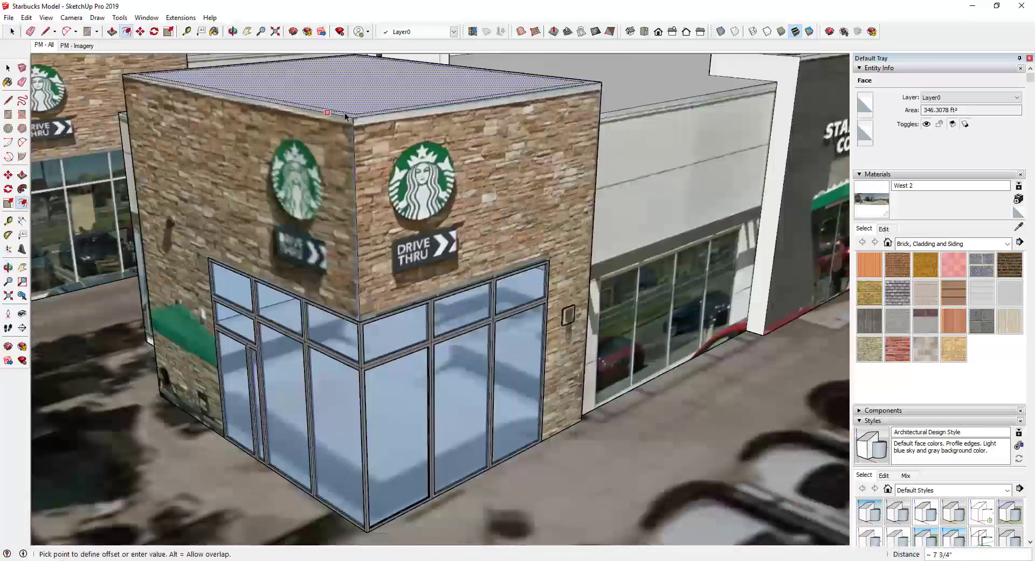
click(358, 111)
middle_drag(370, 109, 412, 126)
key(space)
scroll(406, 106, down, 3)
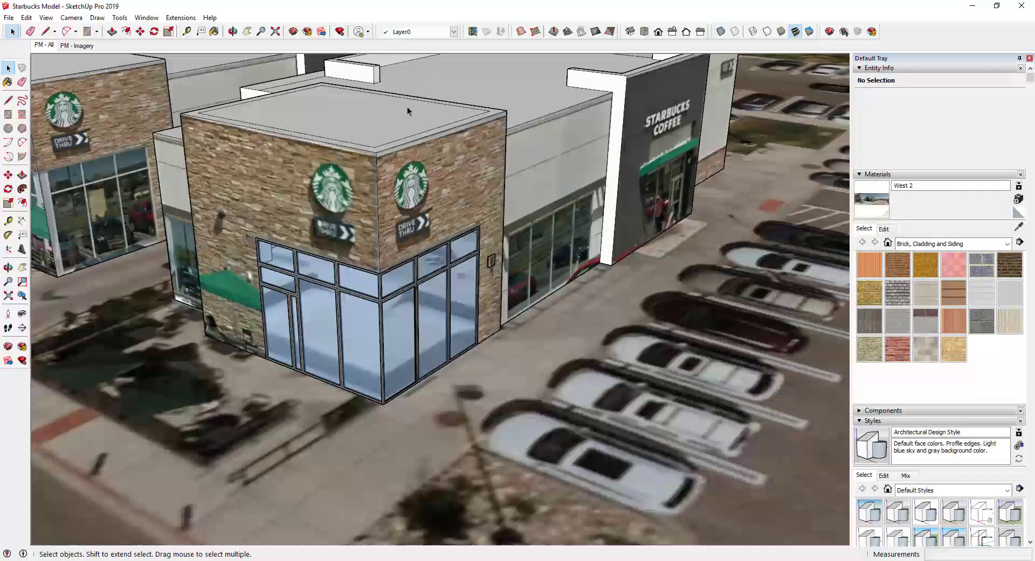
Push the inner roof face of the stone volume down to leave a raised parapet around it
key(p)
click(408, 107)
click(527, 109)
key(space)
scroll(388, 209, up, 3)
middle_drag(388, 209, 410, 178)
scroll(379, 140, down, 3)
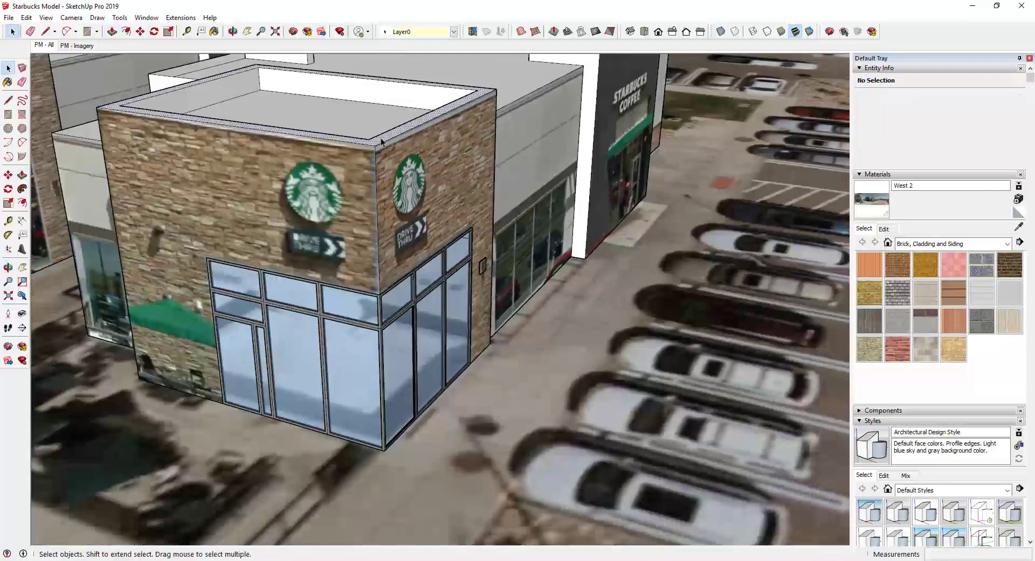
Copy the parapet's top face and edges 3" straight down to mark a cap band around the walls
double_click(379, 140)
key(m)
scroll(375, 145, up, 1)
click(375, 145)
key(ctrl)
scroll(376, 149, up, 2)
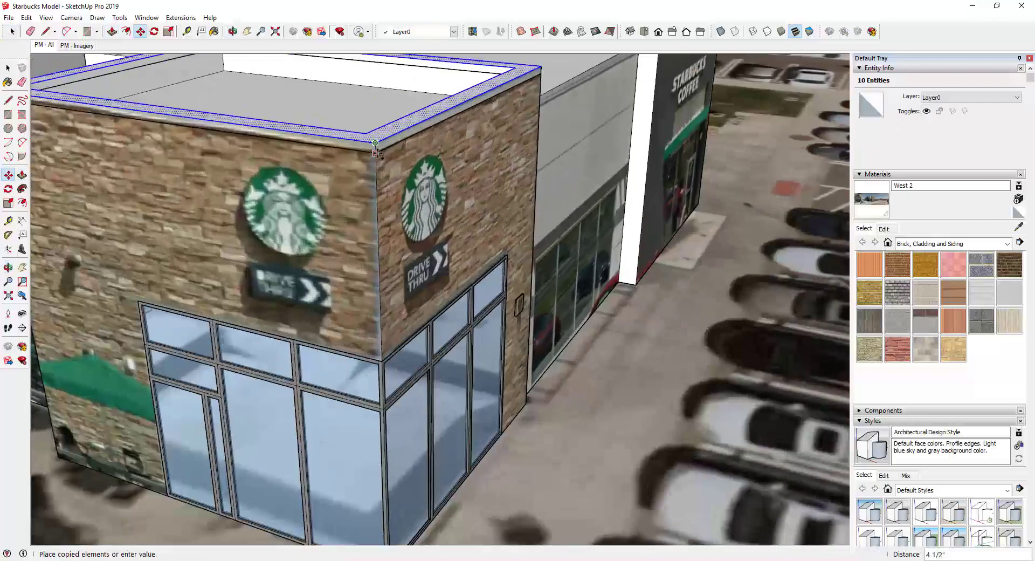
text(3)
key(Return)
Show the Fredo6_JointPushPull tools
middle_drag(376, 150, 518, 156)
scroll(431, 154, down, 4)
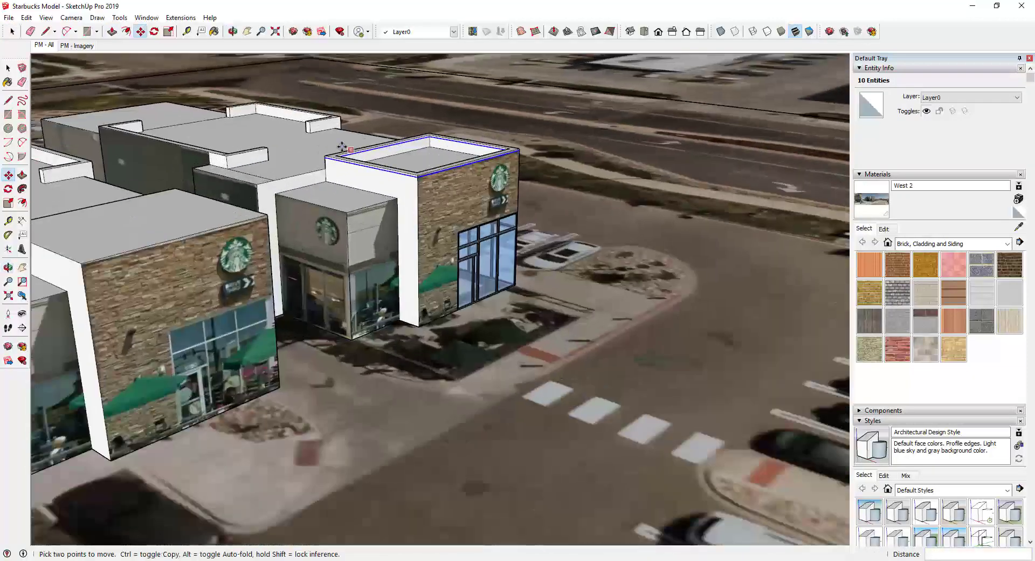
scroll(482, 157, up, 4)
key(space)
right_click(907, 32)
click(962, 216)
scroll(368, 168, up, 2)
scroll(448, 233, up, 2)
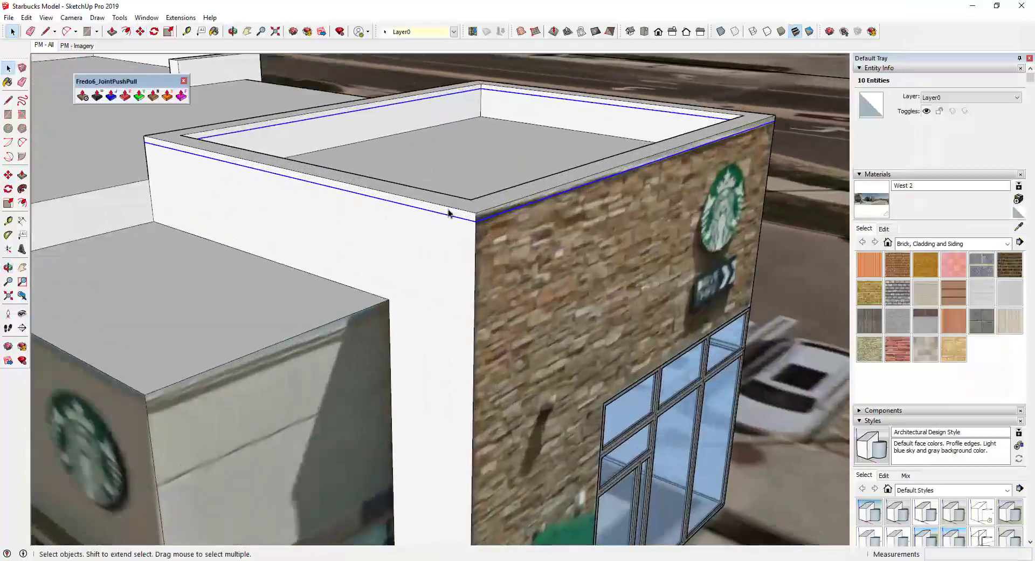
click(449, 209)
shift+click(504, 205)
middle_drag(836, 208, 345, 219)
scroll(328, 215, up, 2)
shift+click(329, 214)
middle_drag(461, 225, 22, 209)
scroll(512, 186, up, 3)
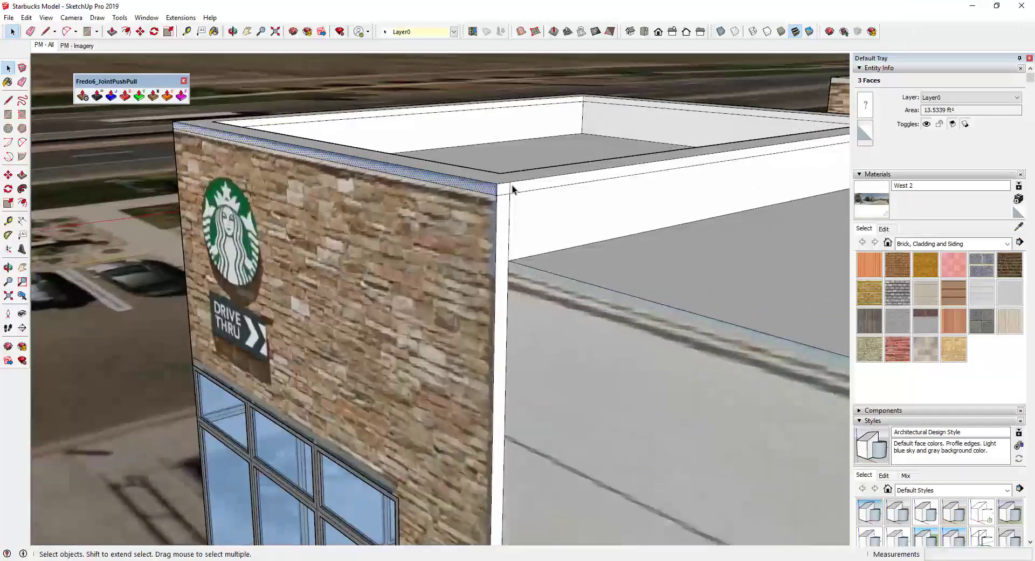
click(516, 187)
middle_drag(516, 187, 782, 213)
Try to extrude the four outer faces of the parapet's cap band outward with Joint Push Pull
key(space)
click(502, 206)
shift+click(540, 199)
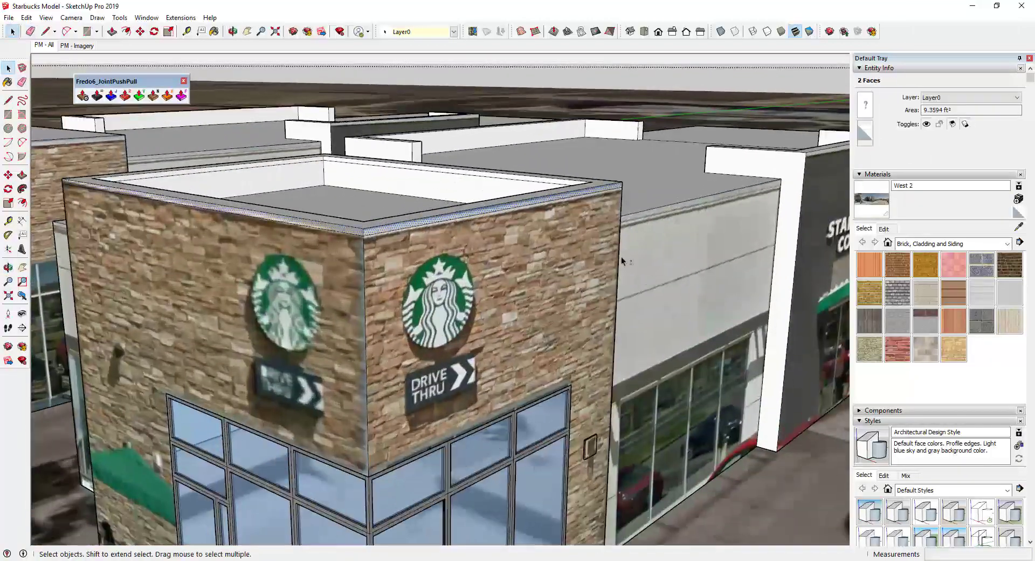
middle_drag(621, 258, 399, 242)
shift+click(399, 232)
middle_drag(399, 232, 559, 229)
scroll(258, 246, up, 4)
shift+click(348, 257)
middle_drag(347, 256, 475, 261)
scroll(587, 297, down, 5)
scroll(494, 261, up, 6)
right_click(898, 36)
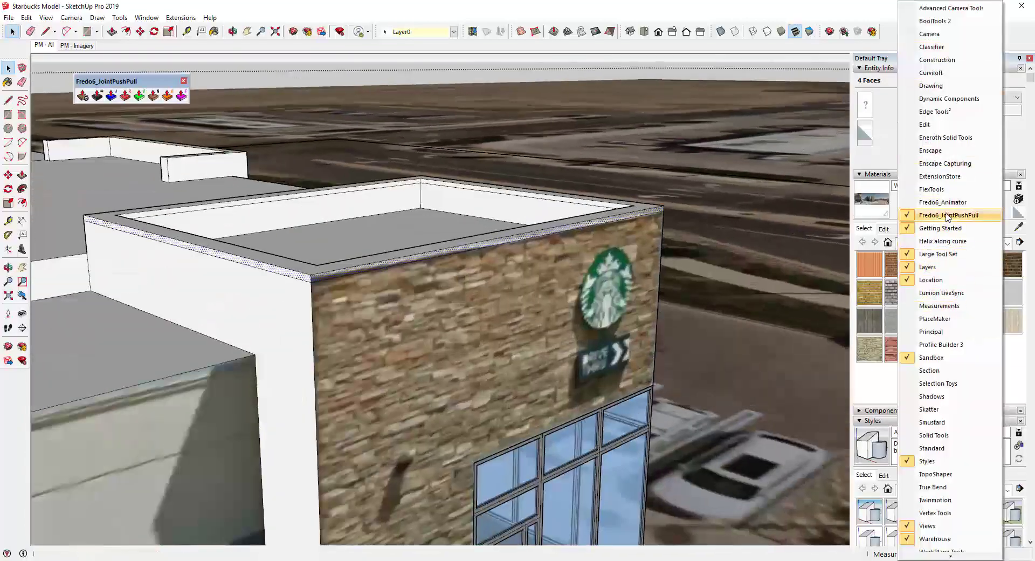
click(112, 95)
scroll(653, 213, up, 4)
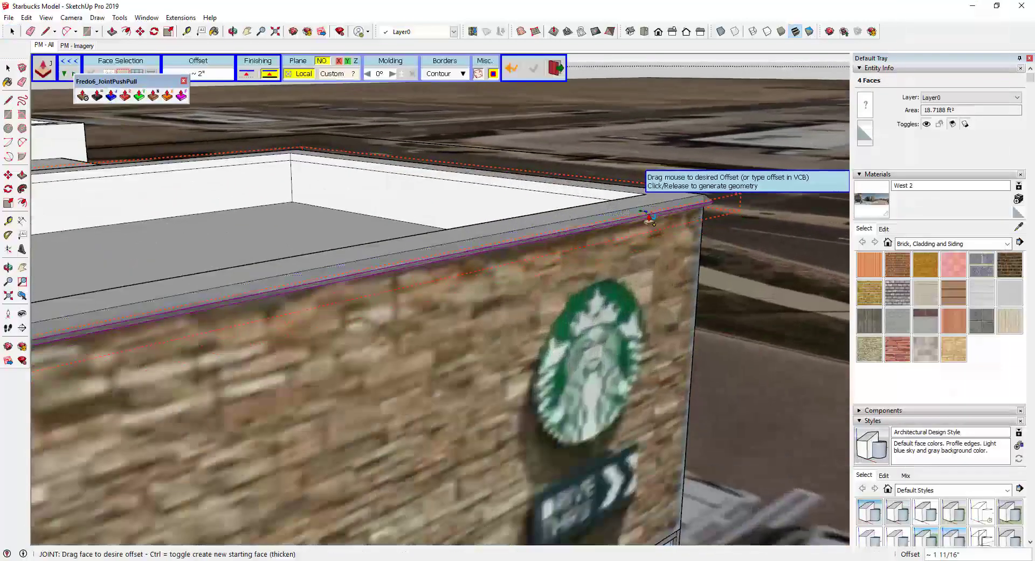
click(644, 212)
click(675, 213)
scroll(677, 211, down, 4)
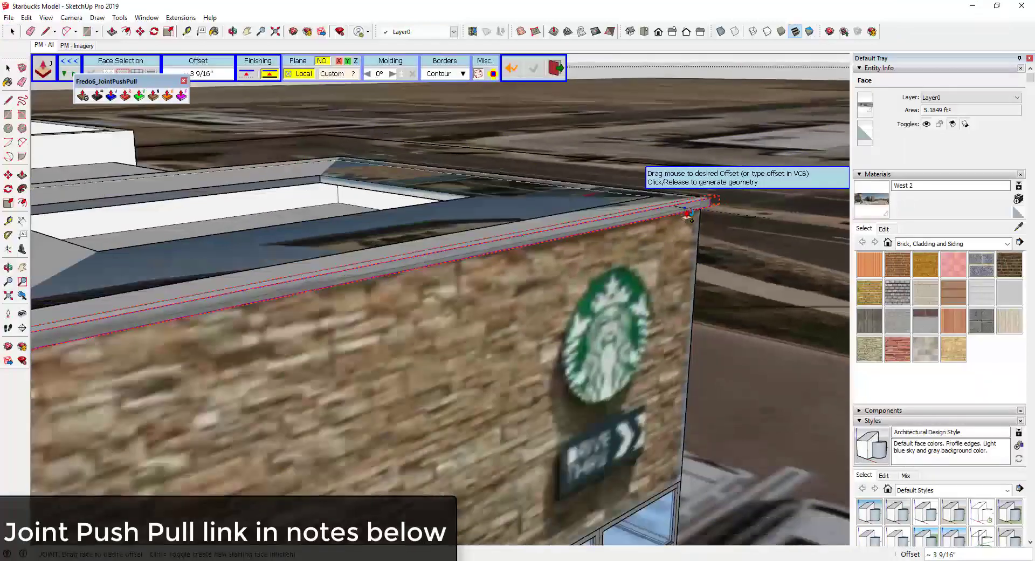
key(space)
scroll(340, 276, up, 1)
Extrude the four outer faces of the parapet's cap band outward about 1 11/16" with Joint Push Pull
click(347, 277)
scroll(446, 259, down, 2)
middle_drag(755, 238, 341, 227)
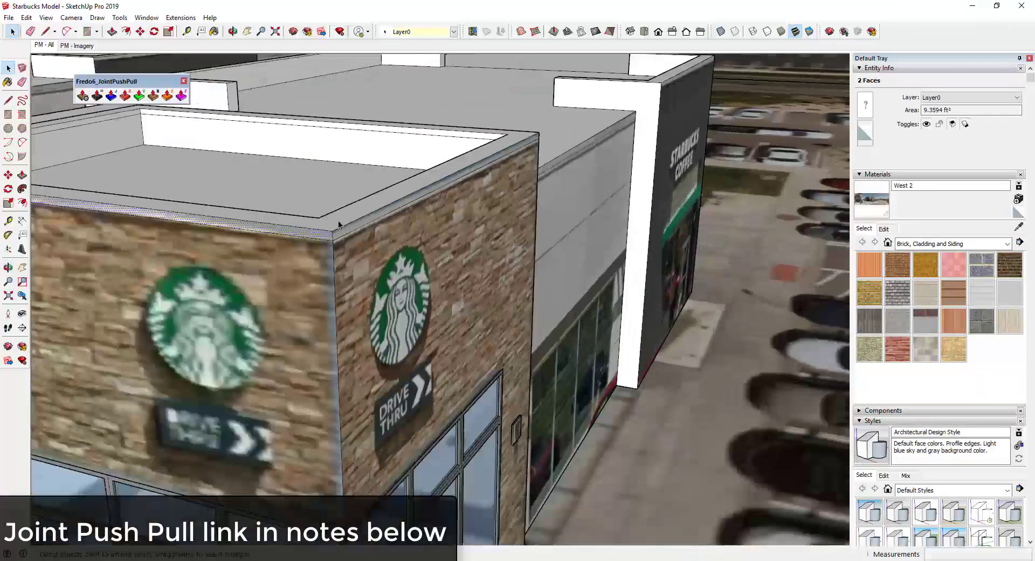
scroll(342, 231, up, 2)
shift+click(351, 236)
middle_drag(755, 237, 486, 232)
shift+click(637, 246)
scroll(637, 247, down, 4)
middle_drag(809, 345, 280, 350)
scroll(621, 296, up, 3)
shift+click(470, 287)
scroll(469, 287, down, 4)
scroll(607, 313, up, 3)
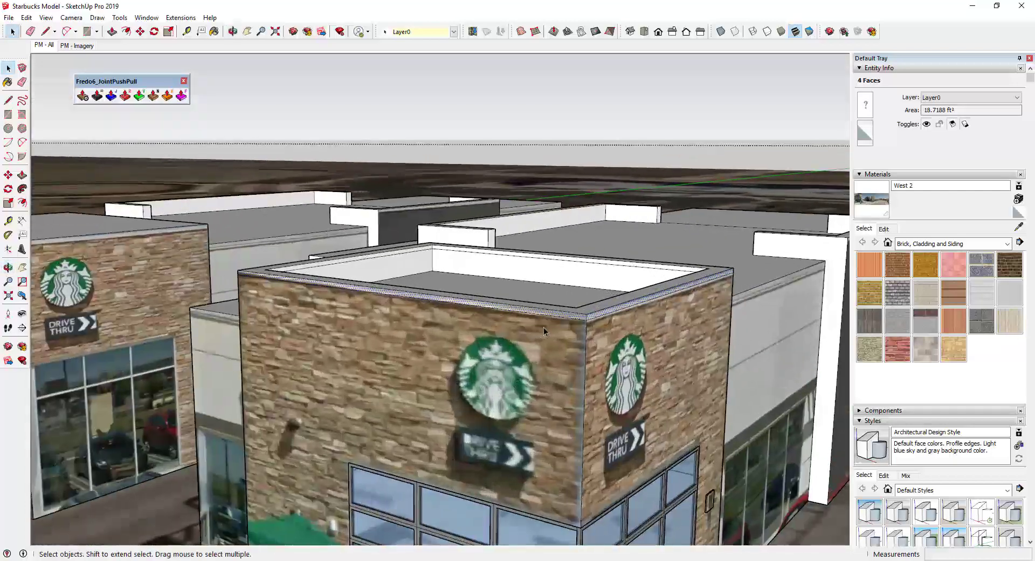
click(111, 95)
drag(639, 319, 645, 317)
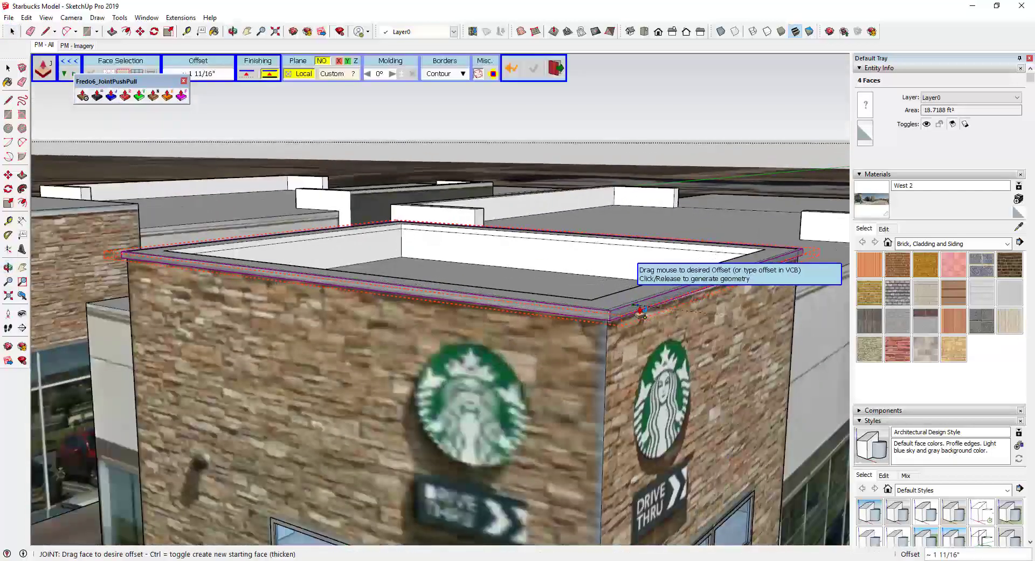
click(642, 314)
key(space)
scroll(690, 275, down, 1)
scroll(825, 259, up, 1)
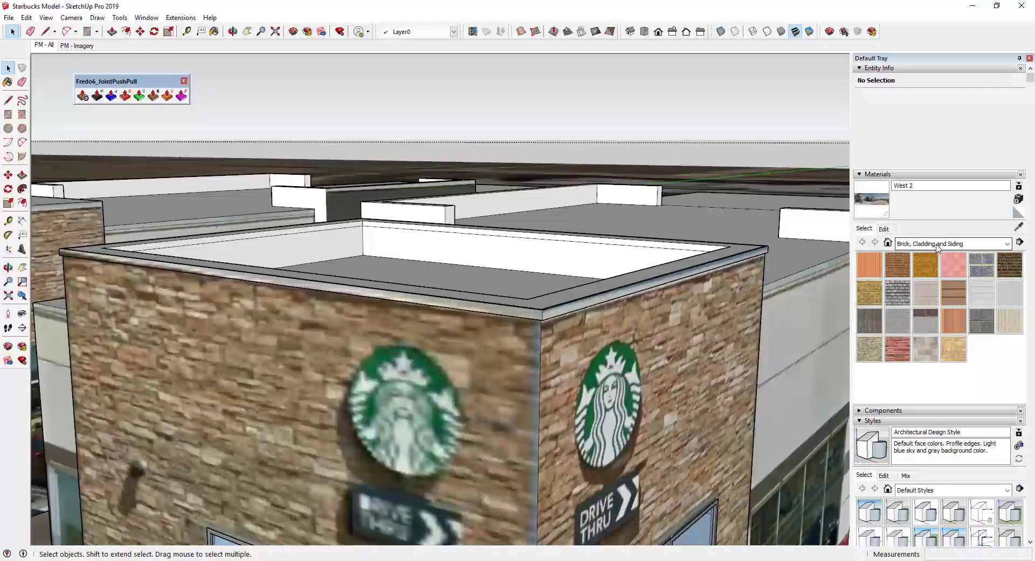
Explode the extruded parapet cap and paint its faces with the gray Color M03 from the Colors collection
click(933, 245)
click(924, 283)
drag(1022, 264, 1022, 372)
click(982, 293)
scroll(558, 311, up, 2)
key(space)
scroll(569, 307, up, 2)
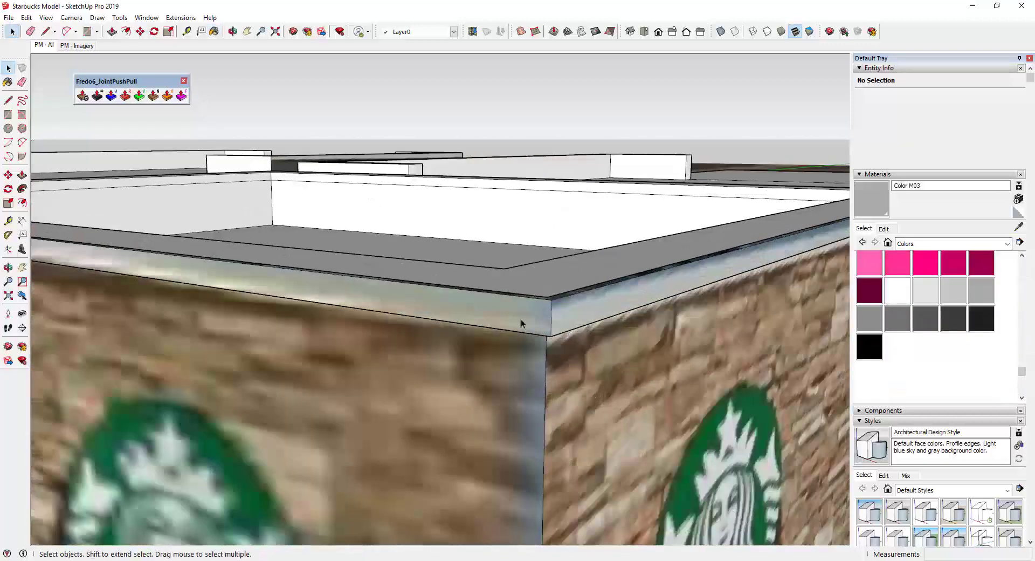
click(520, 313)
scroll(519, 314, up, 2)
right_click(526, 235)
click(556, 321)
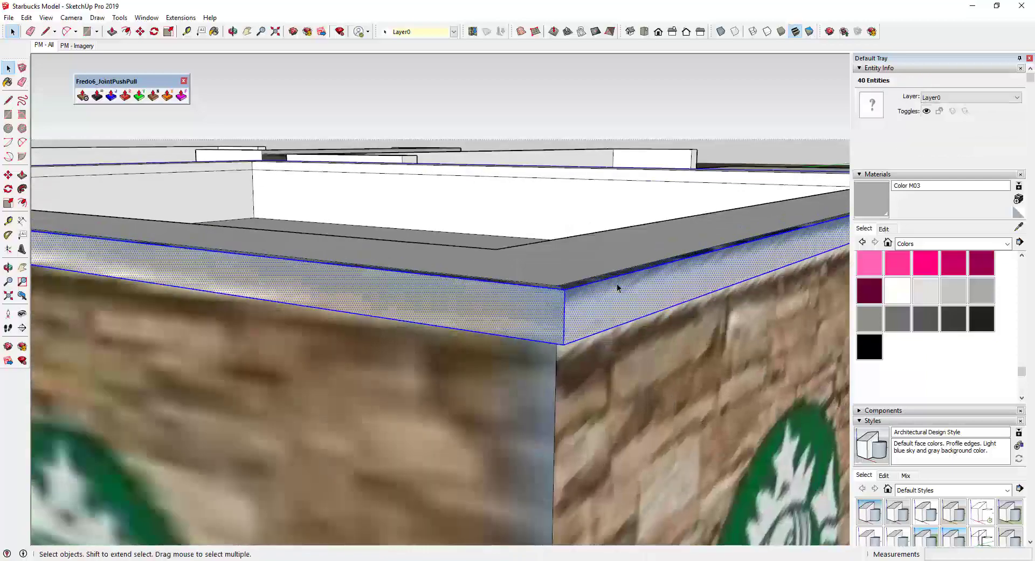
key(b)
click(555, 281)
Add the parapet's top face to the selected cap band and group them together
scroll(601, 270, down, 6)
middle_drag(600, 270, 756, 326)
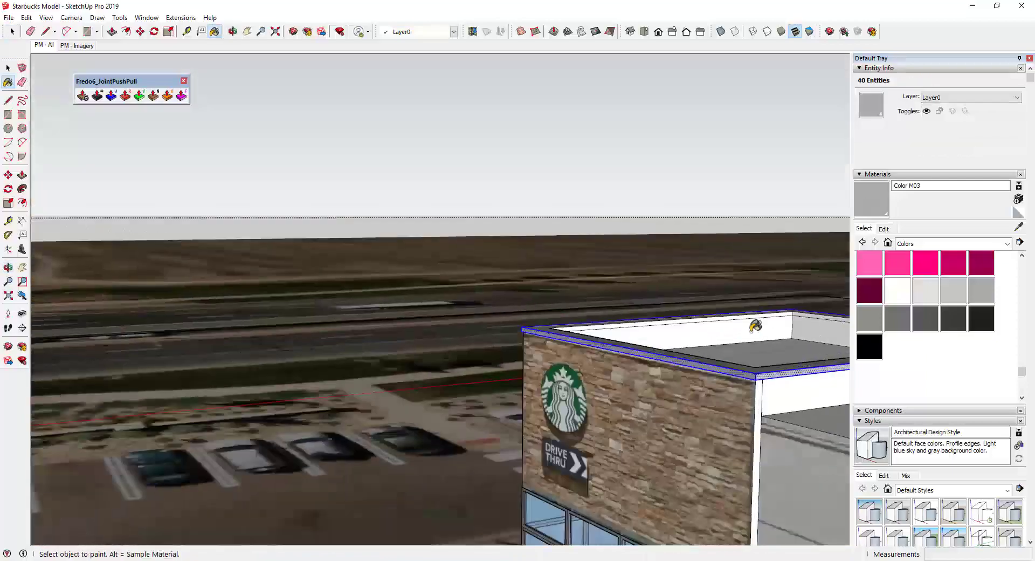
scroll(809, 351, up, 4)
mouse_move(809, 351)
middle_down()
mouse_move(663, 388)
mouse_move(351, 349)
mouse_move(668, 296)
mouse_move(510, 337)
mouse_move(487, 330)
middle_up()
scroll(720, 378, down, 3)
scroll(487, 330, up, 3)
key(space)
triple_click(478, 335)
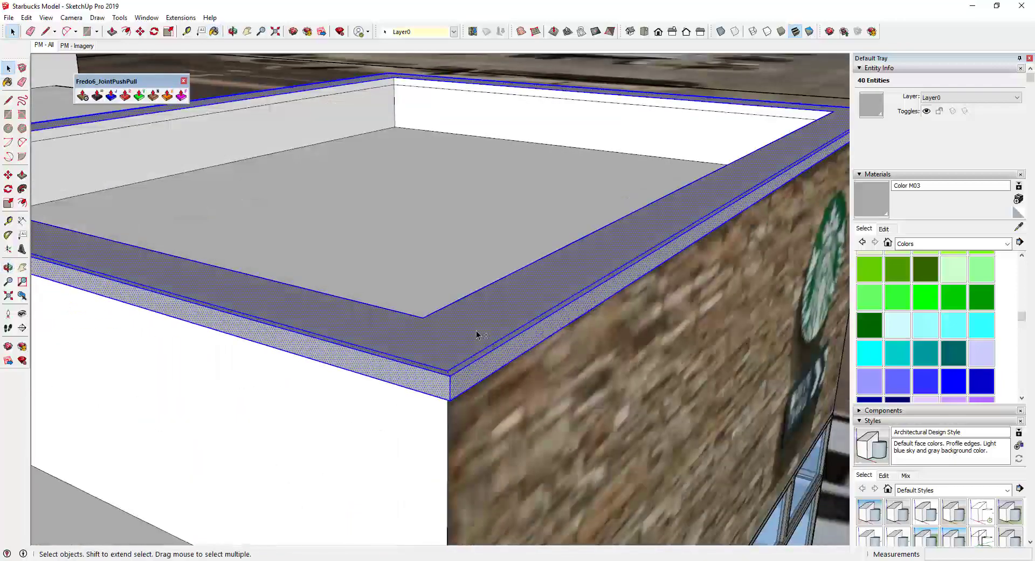
right_click(476, 340)
click(508, 109)
scroll(509, 109, down, 6)
middle_drag(509, 109, 488, 210)
scroll(612, 175, up, 4)
scroll(488, 210, up, 3)
shift+middle_drag(646, 194, 586, 202)
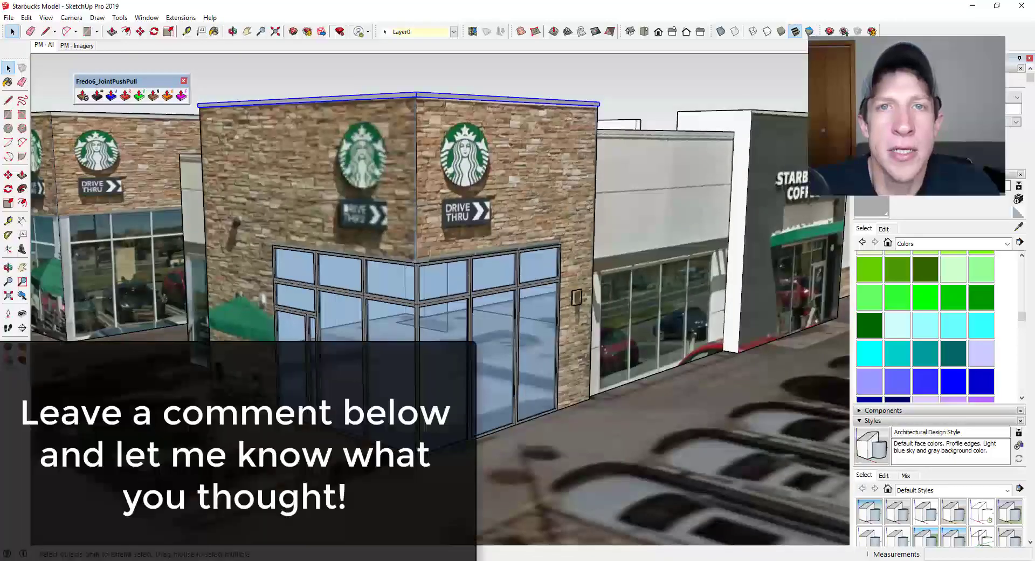